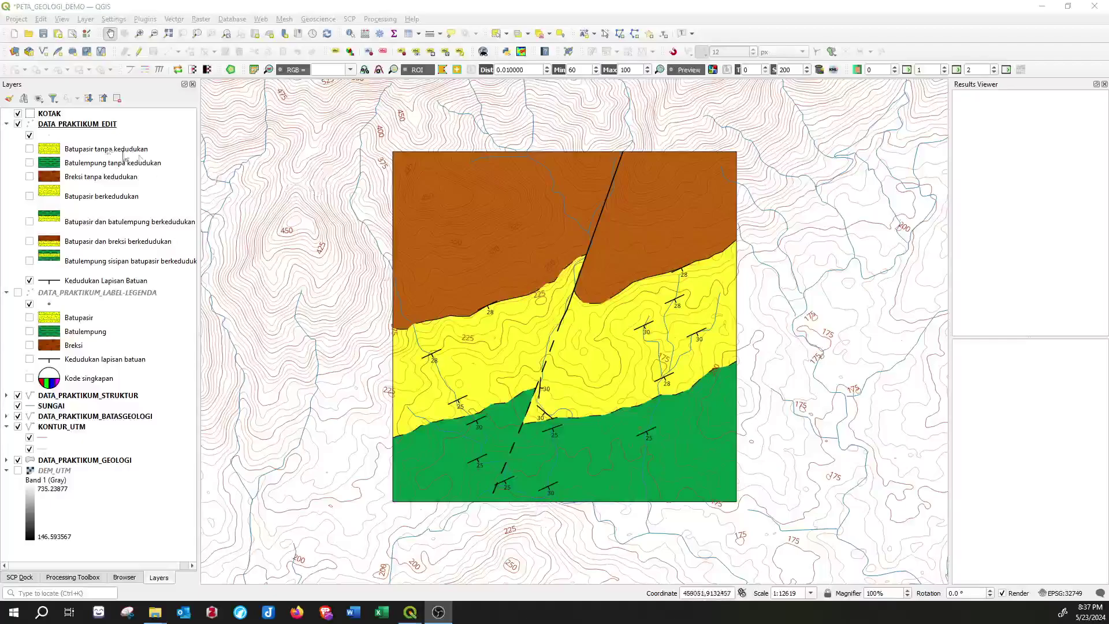
- Create a new line layer named DATA_PRAKTIKUM_PENAMPANG1 directly above DATA_PRAKTIKUM_EDIT
click(87, 124)
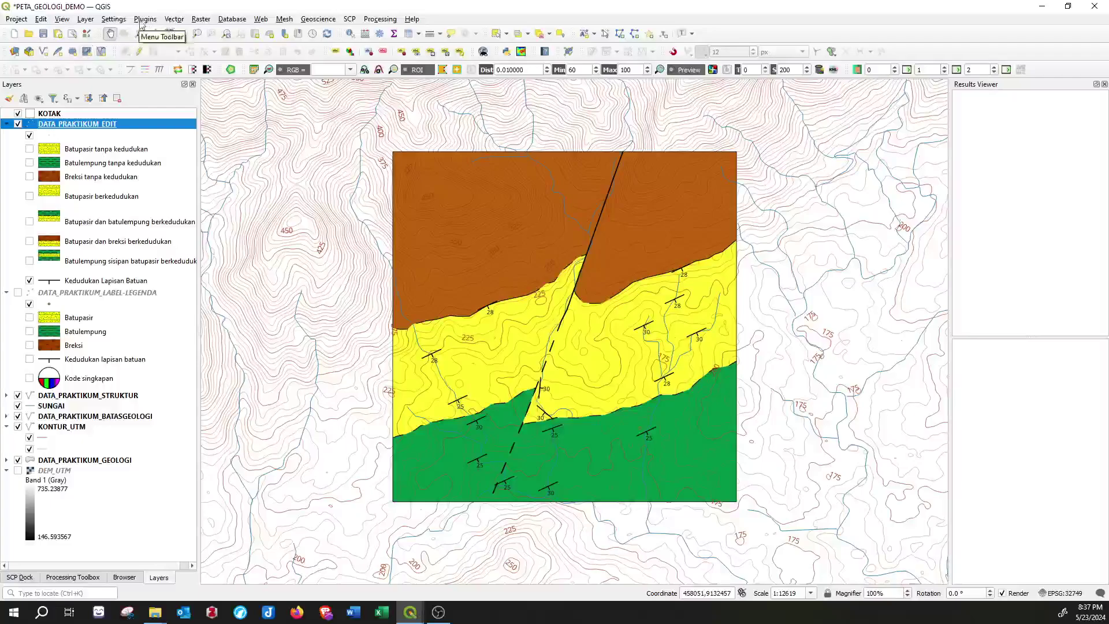
click(144, 20)
mouse_move(85, 19)
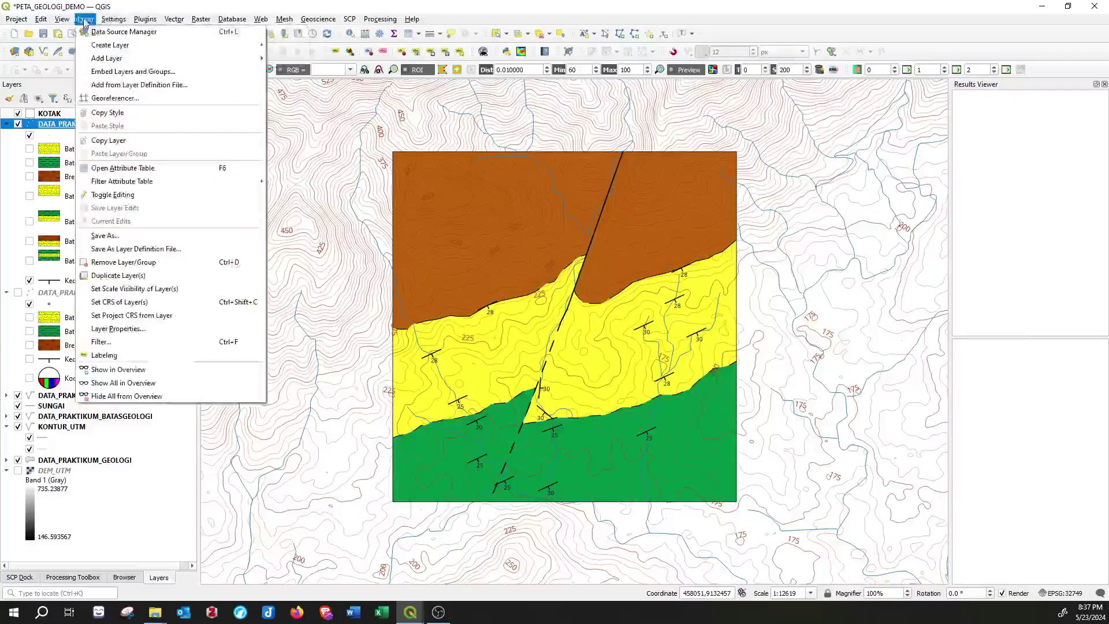
mouse_move(182, 45)
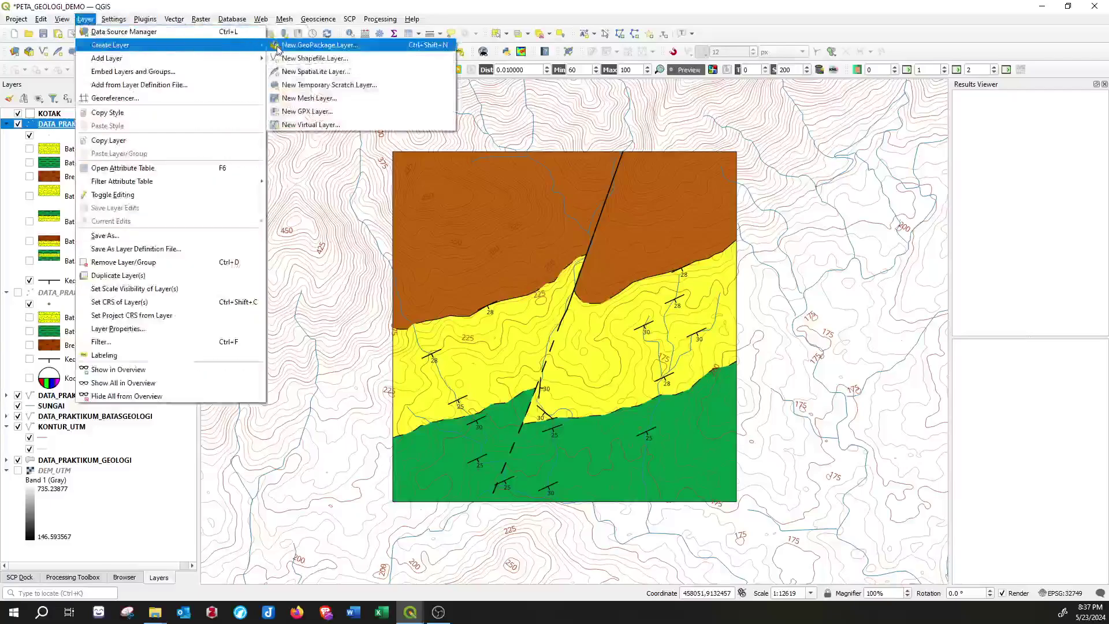
click(315, 45)
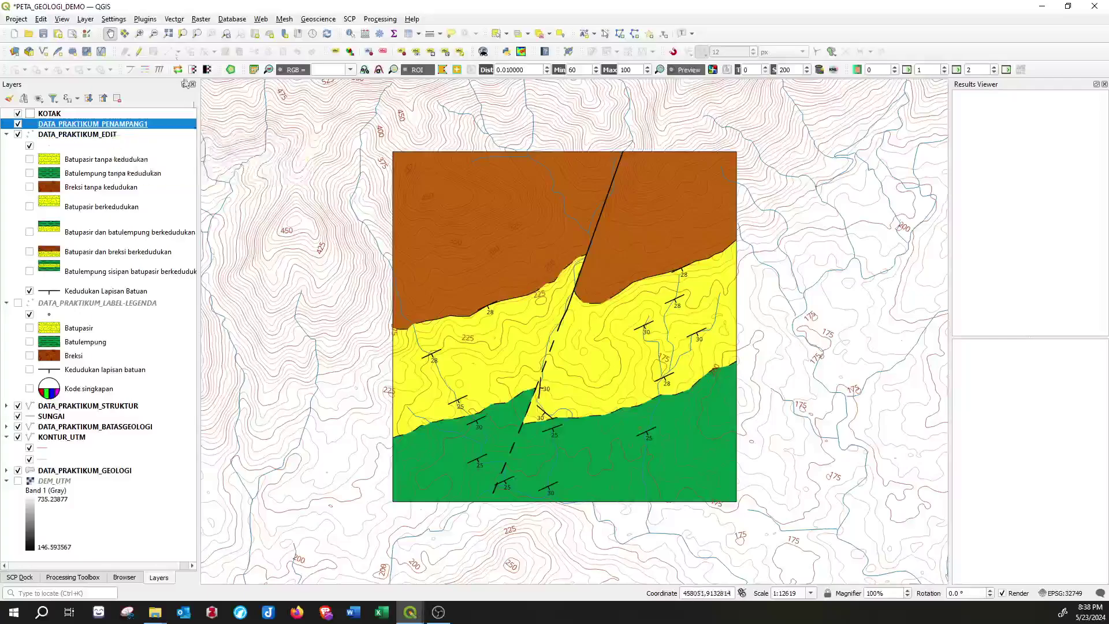
click(145, 19)
mouse_move(306, 60)
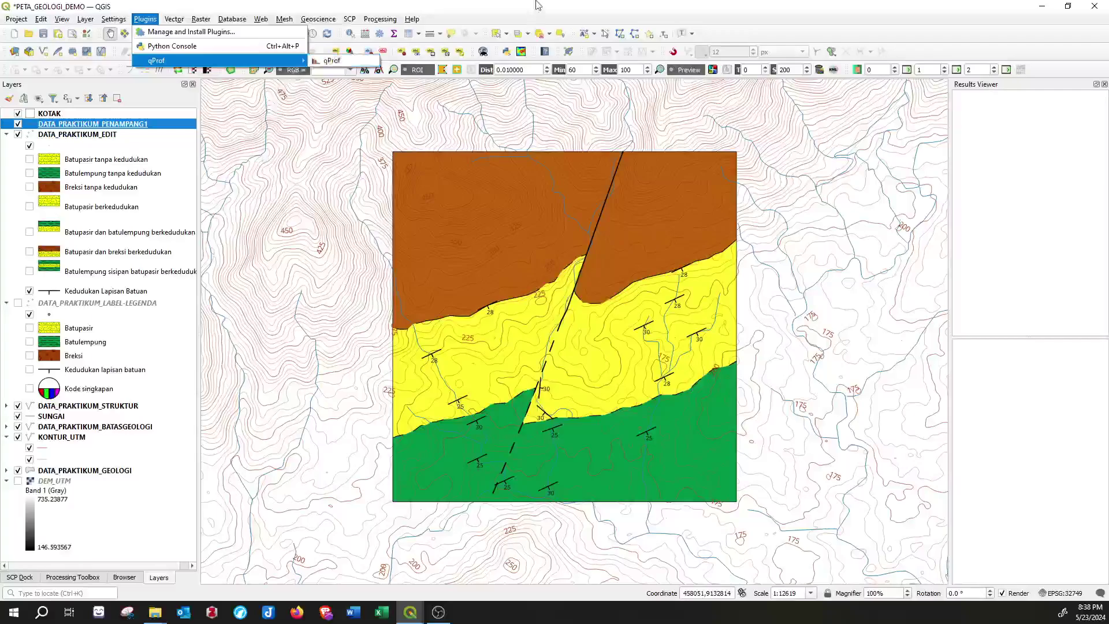
click(537, 6)
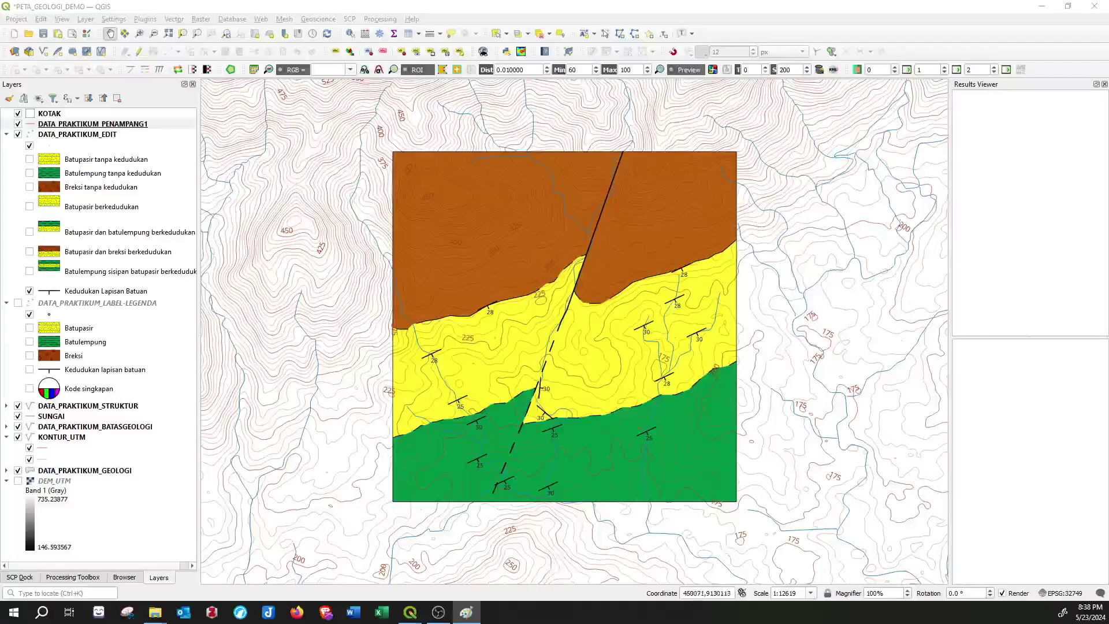
- Switch to Paint and draw a black rectangle about 503 × 467 px as the map outline
drag(681, 144, 629, 123)
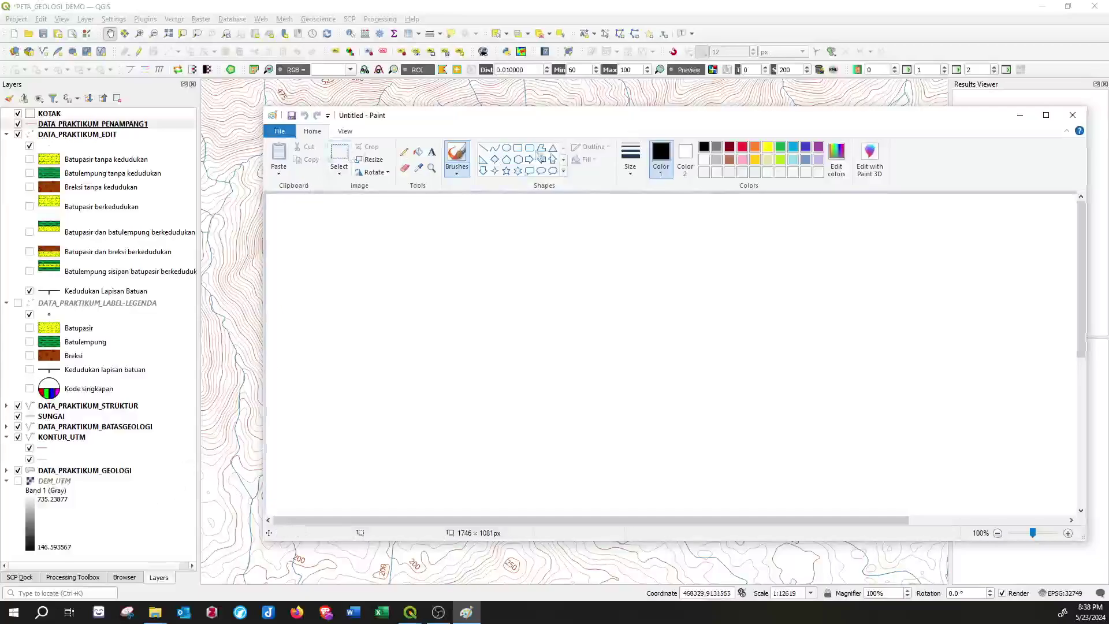
click(518, 148)
mouse_move(369, 226)
mouse_down()
mouse_move(559, 383)
mouse_move(723, 465)
mouse_move(660, 495)
mouse_up()
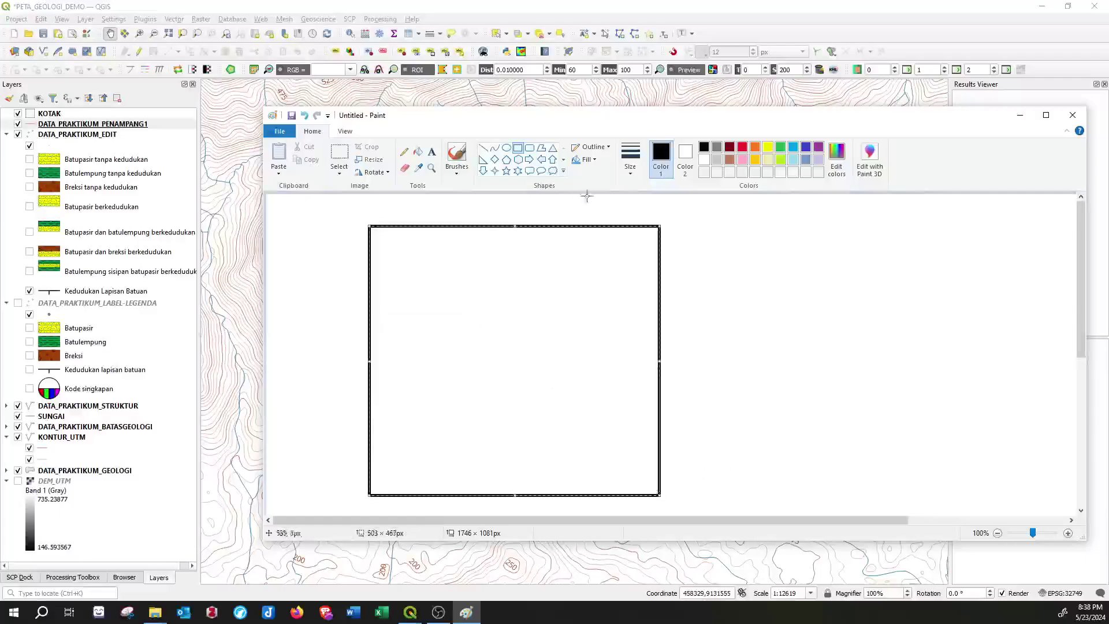
- Draw a red section line sloping down across the rectangle and label its left end A and right end B
click(485, 149)
click(742, 147)
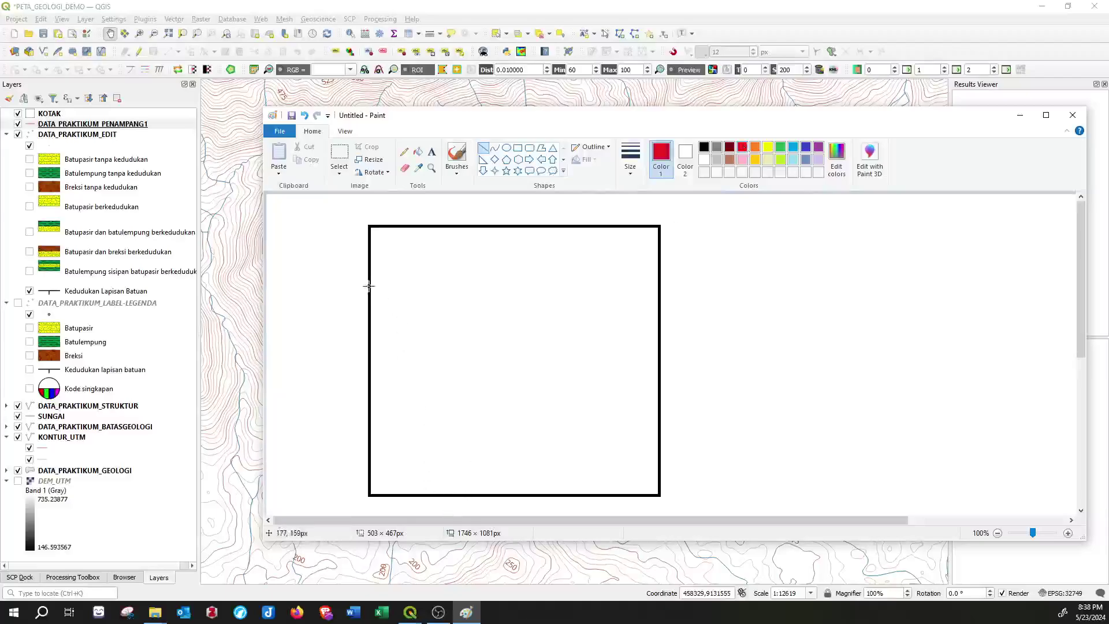
drag(369, 286, 659, 350)
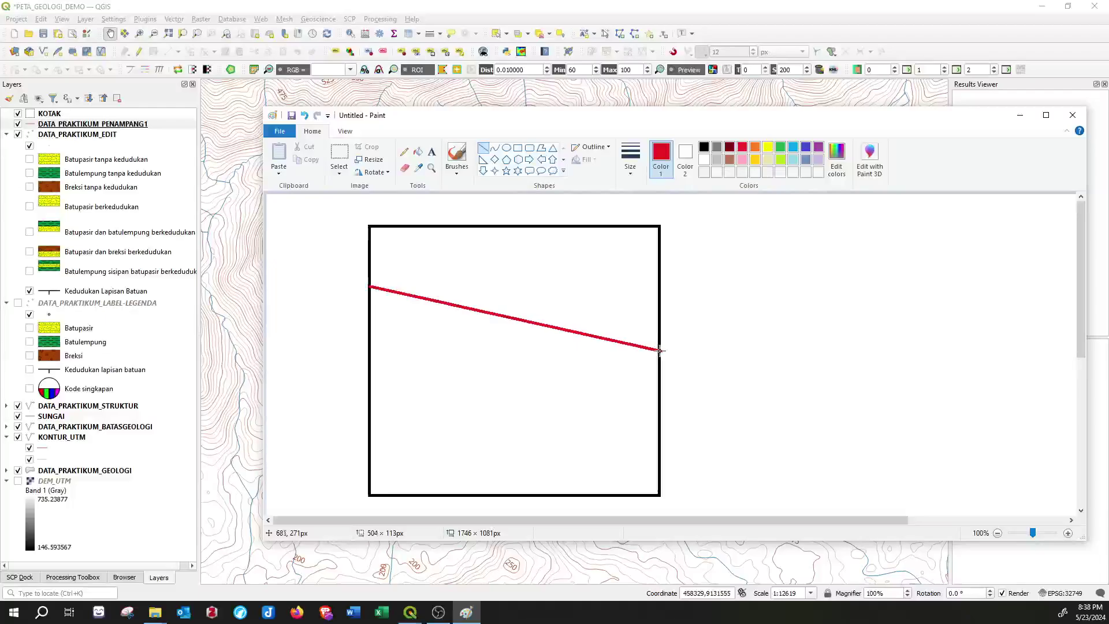
click(456, 155)
mouse_move(349, 295)
mouse_down()
mouse_move(358, 283)
mouse_move(363, 296)
mouse_up()
drag(364, 287, 348, 292)
mouse_move(666, 343)
mouse_down()
mouse_move(675, 350)
mouse_move(664, 362)
mouse_up()
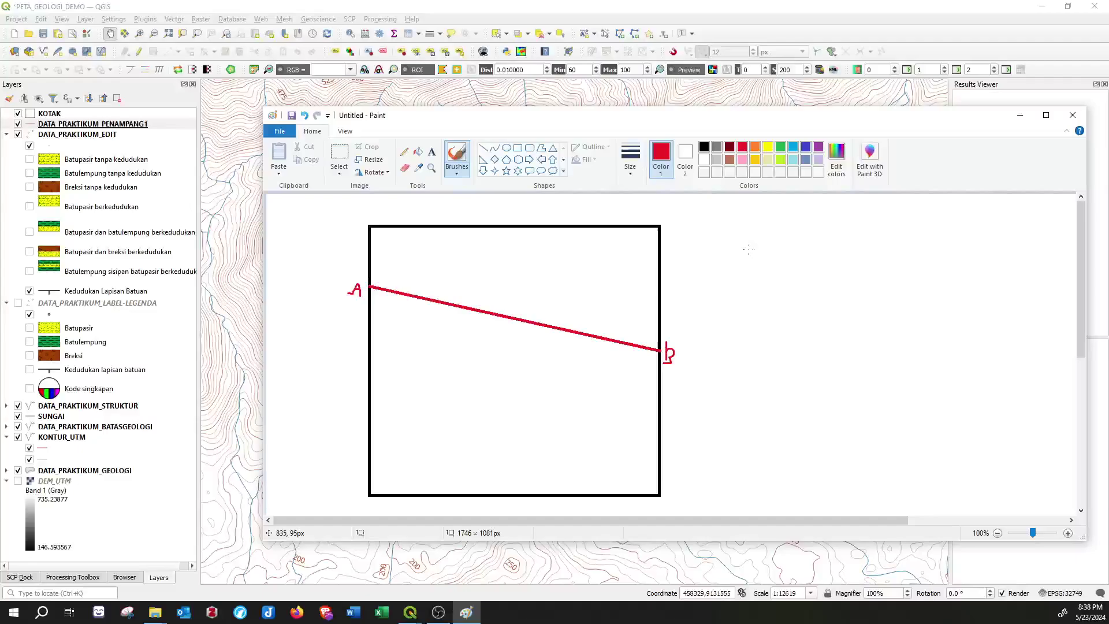
- Sketch a red wavy profile beside the rectangle between two vertical bars, labelled A on the left and B on the right
drag(746, 248, 746, 317)
drag(1027, 256, 1036, 316)
drag(729, 238, 744, 231)
drag(1031, 224, 1031, 241)
mouse_move(1030, 223)
mouse_down()
mouse_move(1039, 228)
mouse_move(1031, 239)
mouse_up()
mouse_move(753, 282)
mouse_down()
mouse_move(776, 267)
mouse_move(1034, 282)
mouse_up()
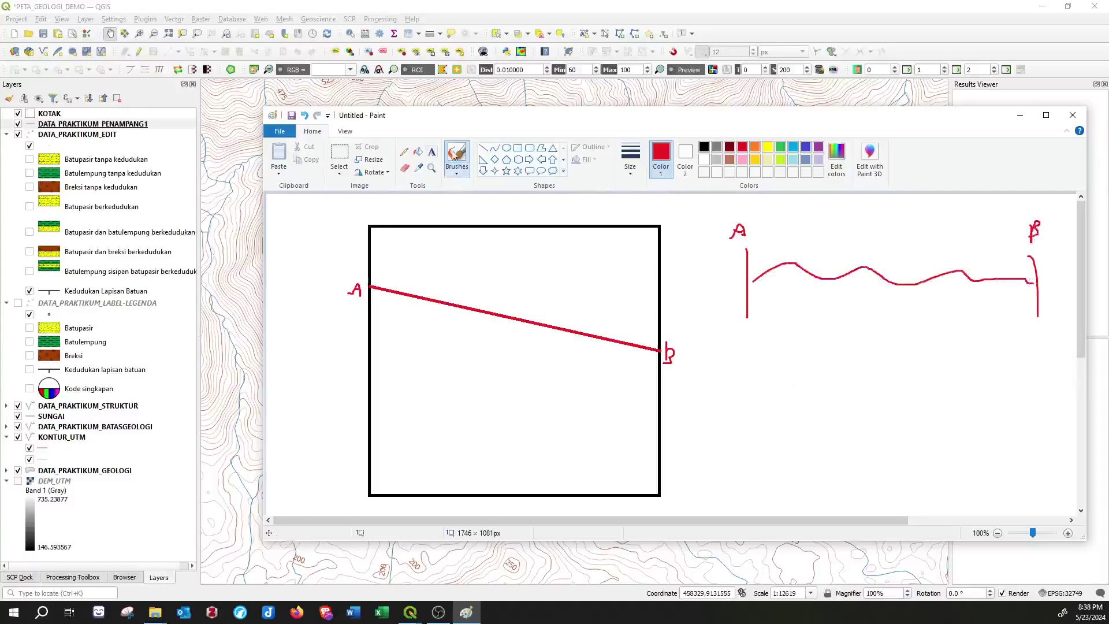
- Draw a blue section line across the rectangle below the red one and label its left end A and right end B
click(483, 147)
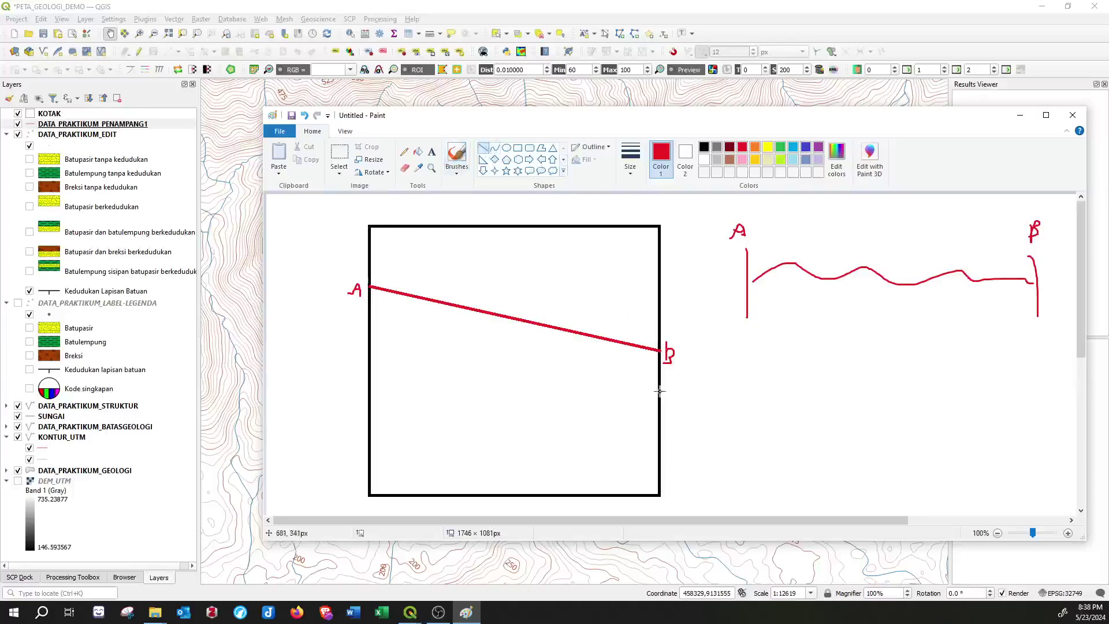
click(805, 147)
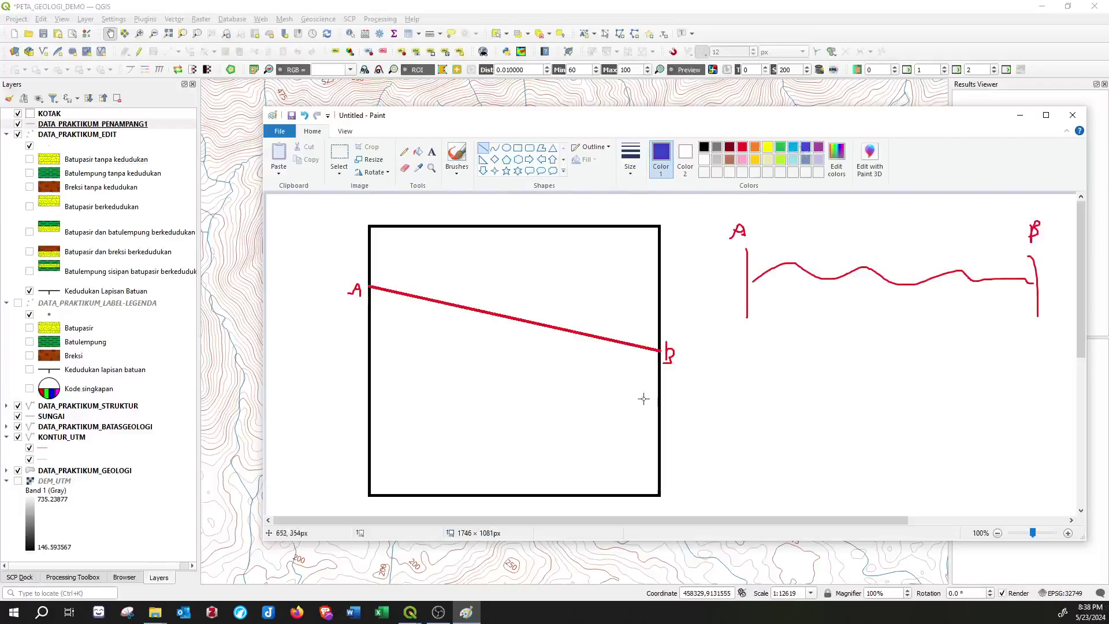
mouse_move(659, 396)
mouse_down()
mouse_move(452, 396)
mouse_move(370, 376)
mouse_up()
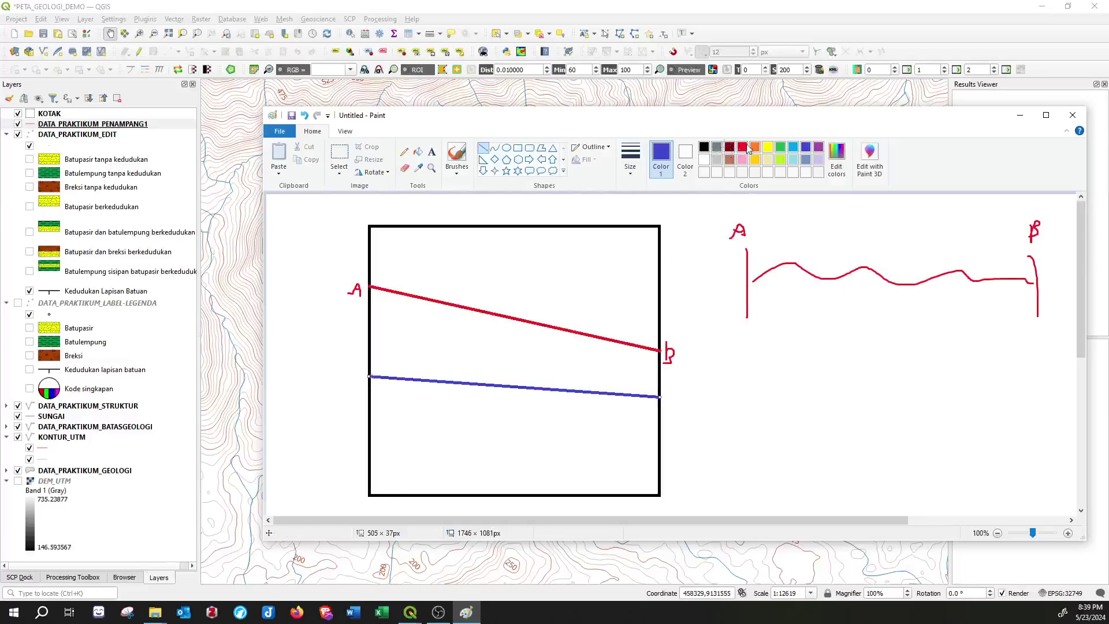
click(456, 155)
drag(340, 367, 350, 384)
drag(346, 375, 342, 375)
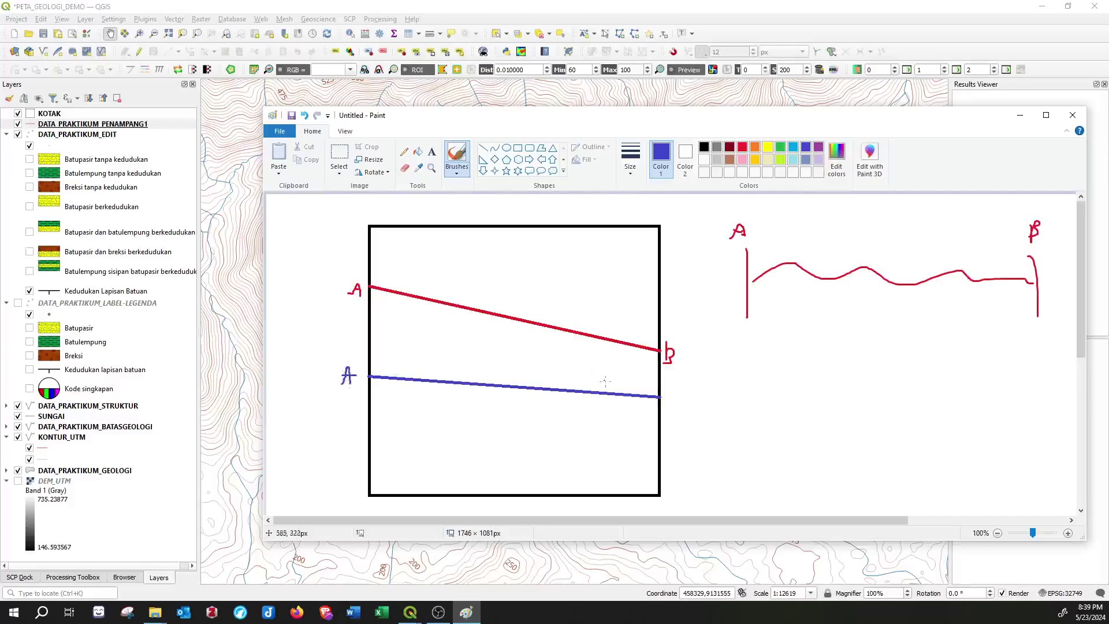
drag(665, 386, 664, 401)
- Sketch a blue wavy profile below the red one between two vertical bars, labelled B on the left and A on the right
drag(744, 352, 749, 407)
drag(1033, 363, 1036, 411)
drag(728, 330, 727, 349)
drag(1026, 342, 1030, 354)
drag(1024, 349, 1030, 350)
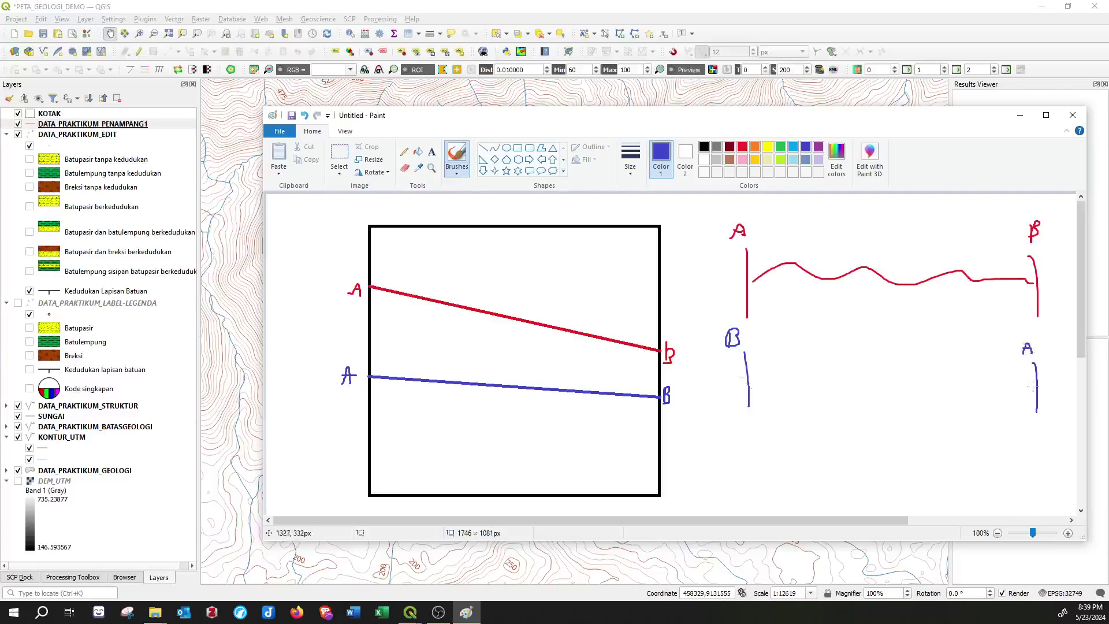
drag(1032, 385, 757, 377)
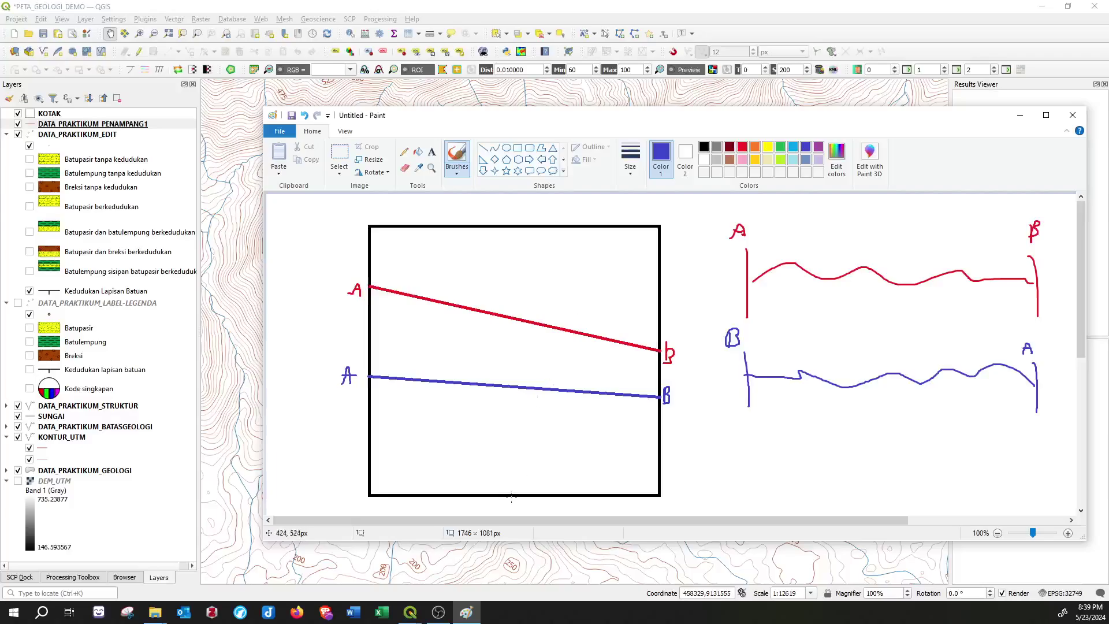
- Switch back to QGIS, make DATA_PRAKTIKUM_PENAMPANG1 editable for adding a line, and hide the KONTUR_UTM and SUNGAI layers
click(1020, 115)
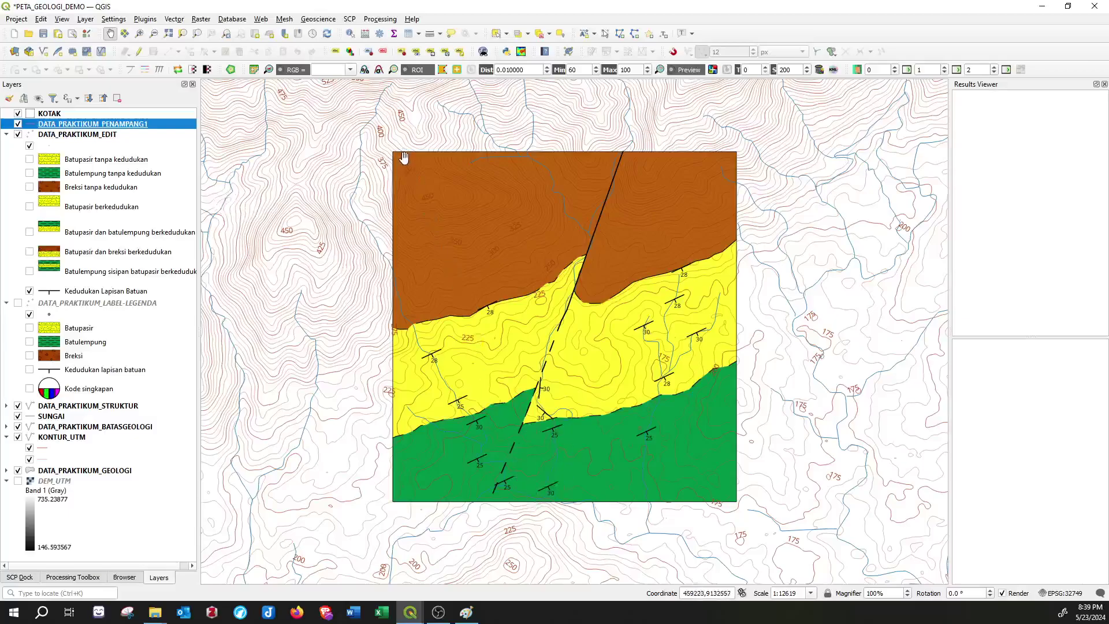
click(139, 51)
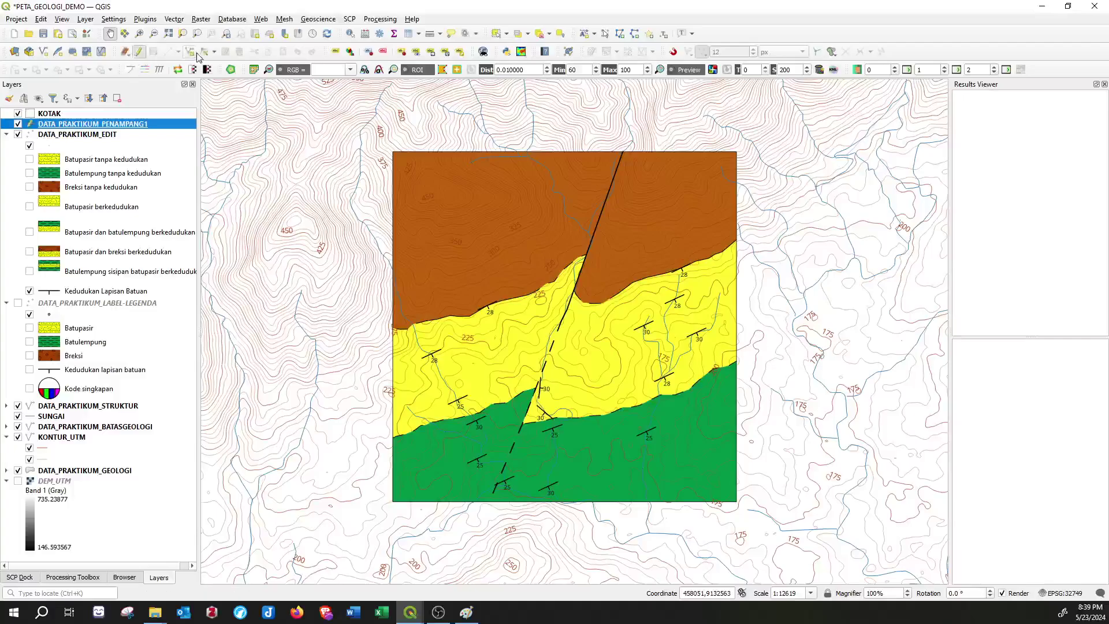
click(204, 51)
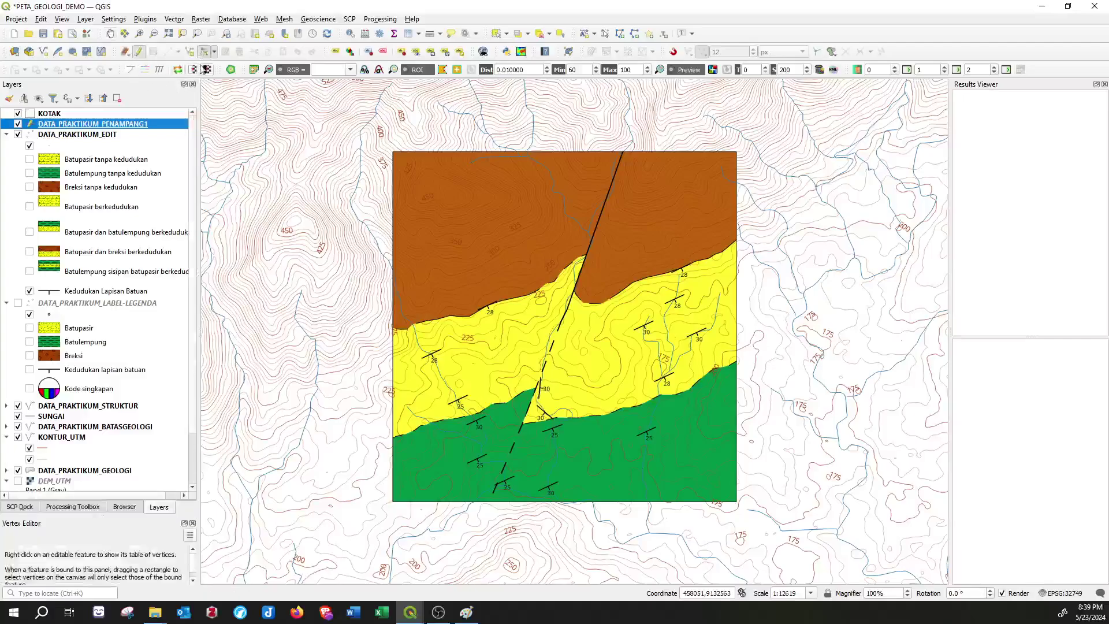
click(167, 52)
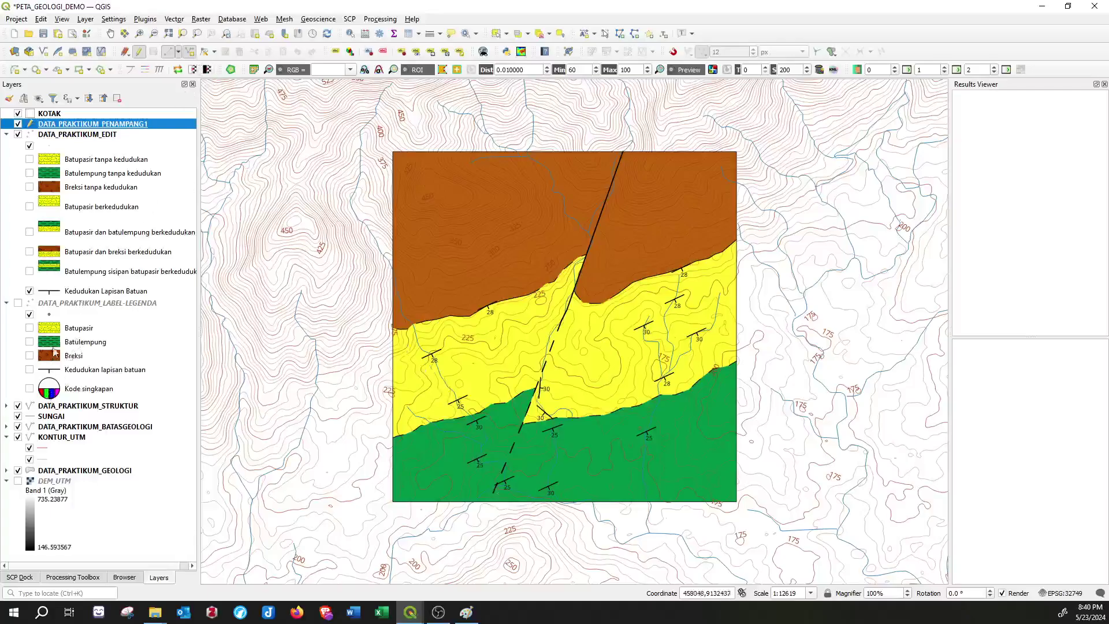
click(18, 436)
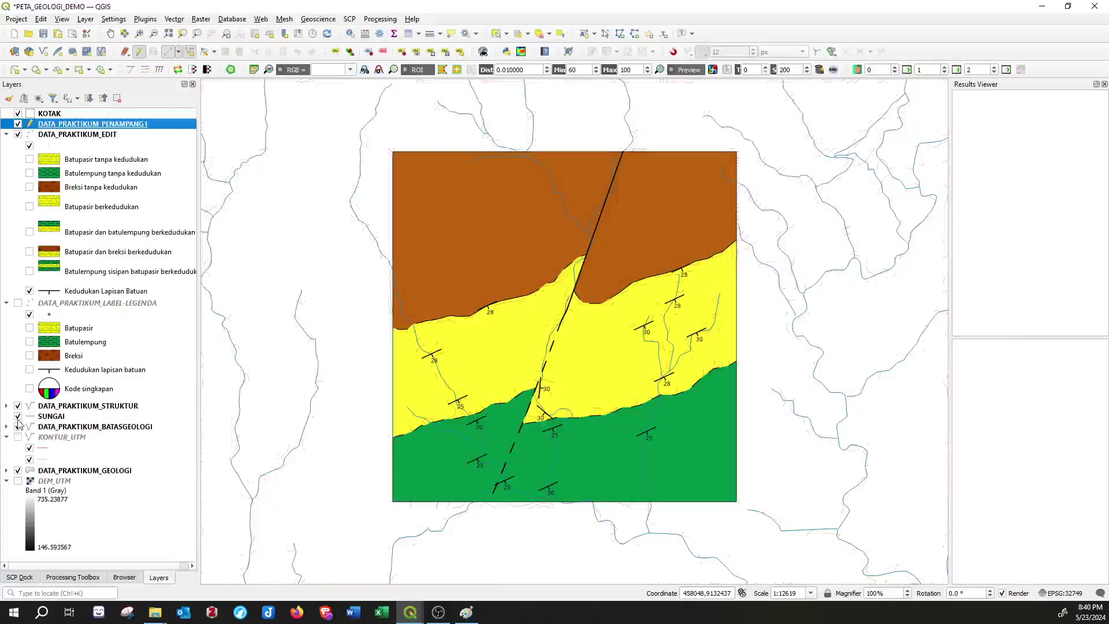
click(18, 416)
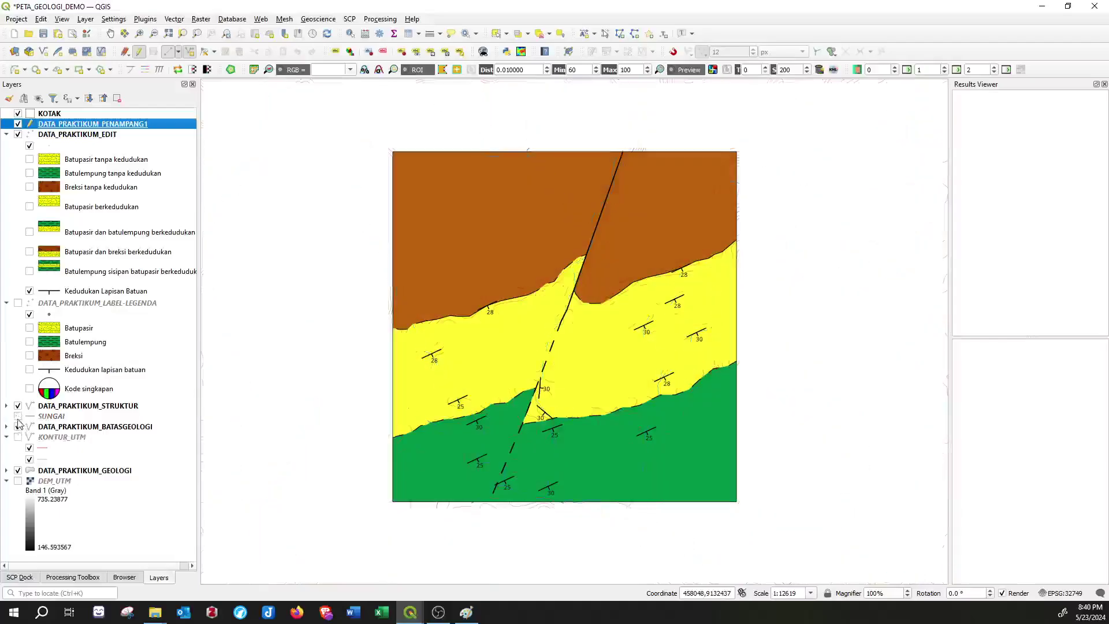
- Enable snapping and set it to snap to segments
click(676, 50)
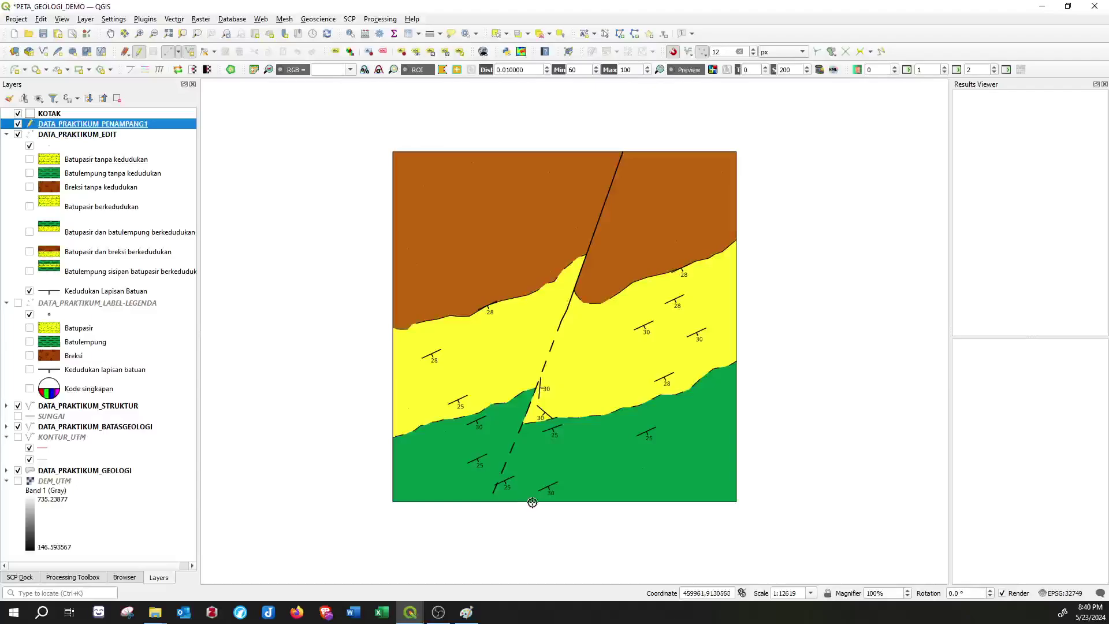
click(703, 52)
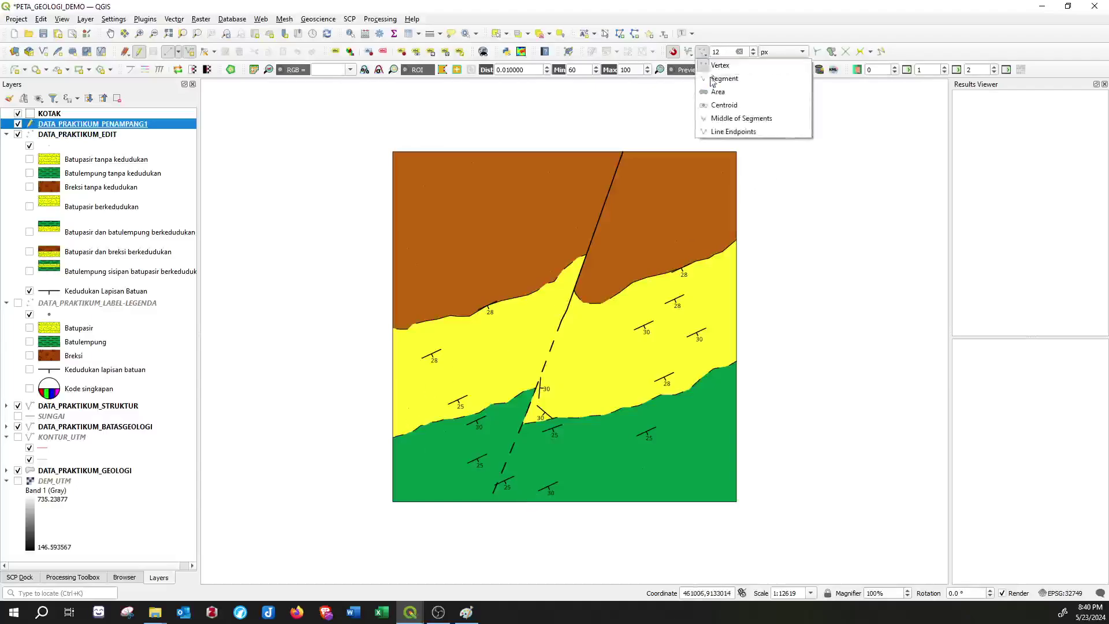
click(714, 79)
click(741, 32)
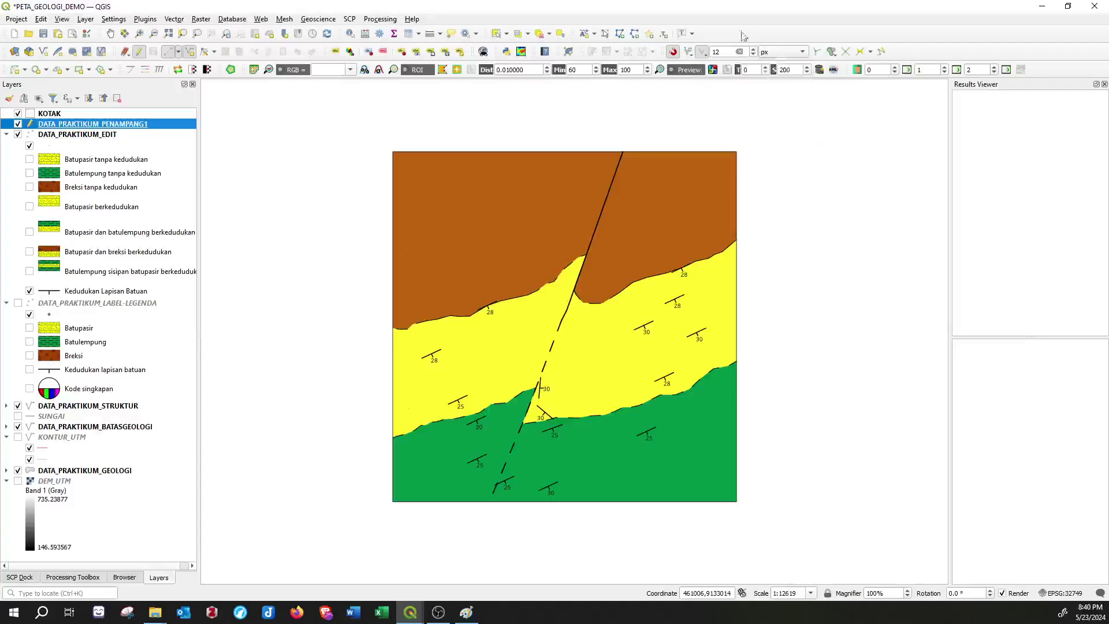
- Draw a section line from the map square's lower edge to its upper-left corner and save the DATA_PRAKTIKUM_PENAMPANG1 edits
click(536, 504)
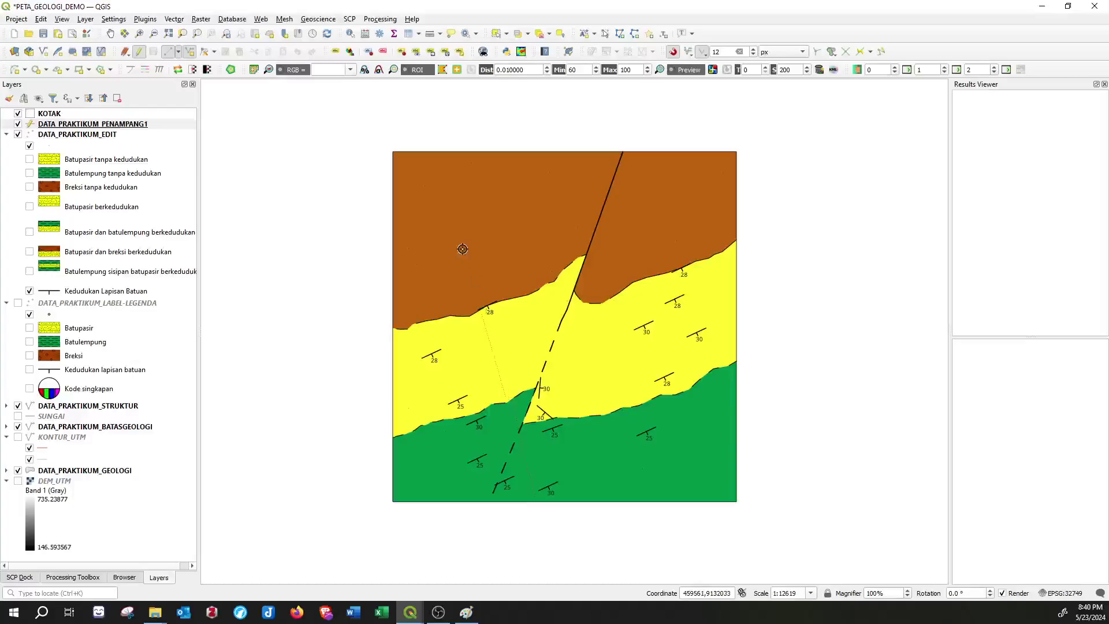
click(393, 150)
right_click(394, 151)
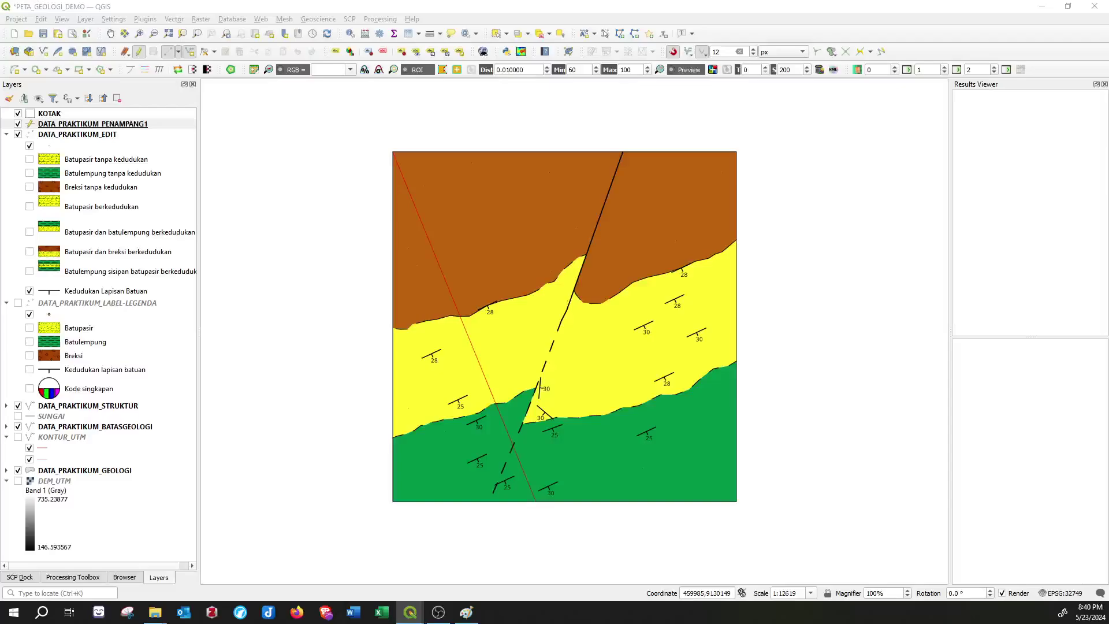
key(Return)
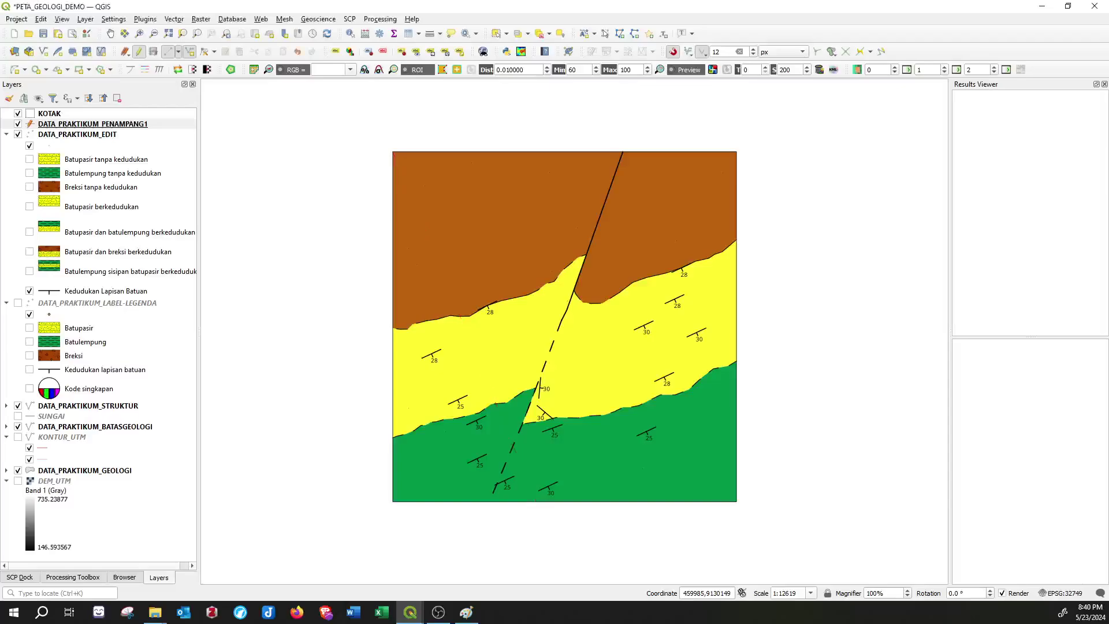
click(138, 51)
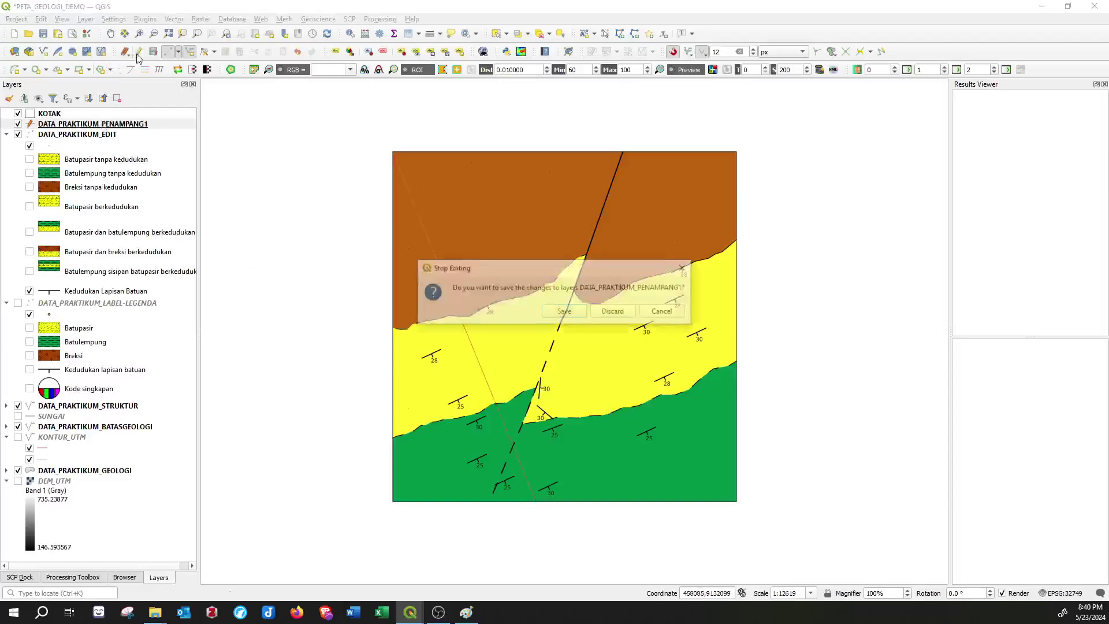
click(564, 311)
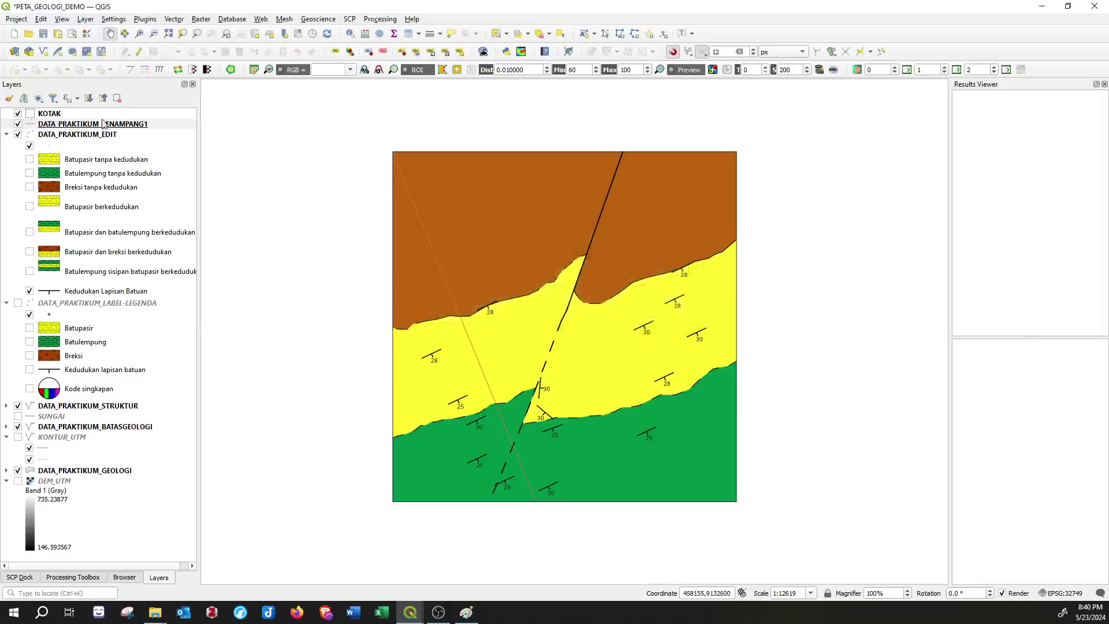
- Style the DATA_PRAKTIKUM_PENAMPANG1 section line as a black simple line with a 0.3 mm stroke width
double_click(82, 124)
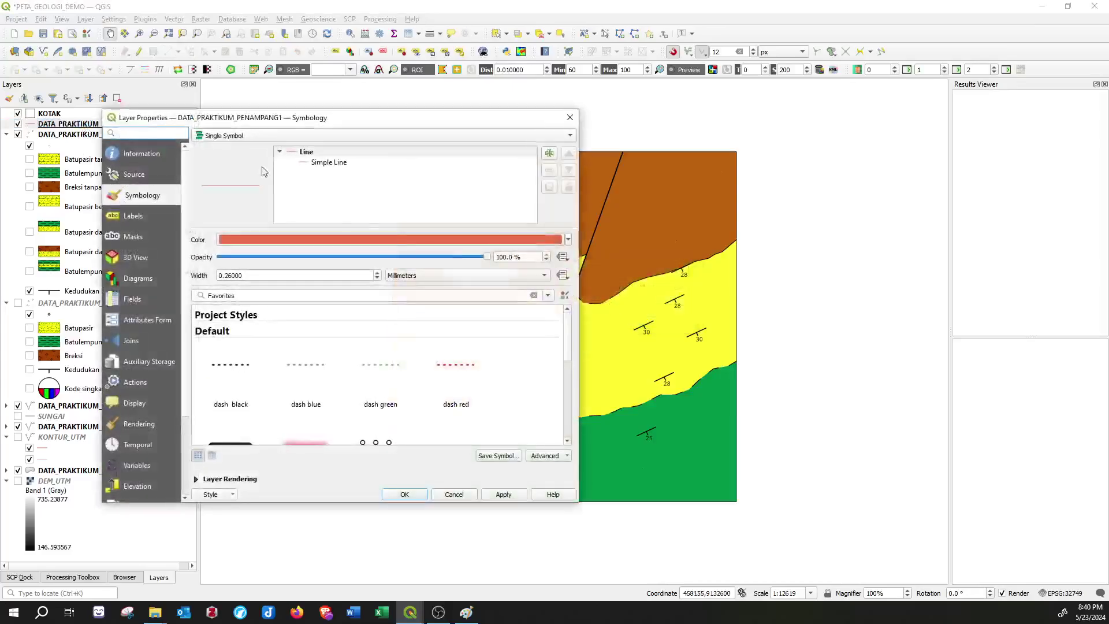
double_click(295, 153)
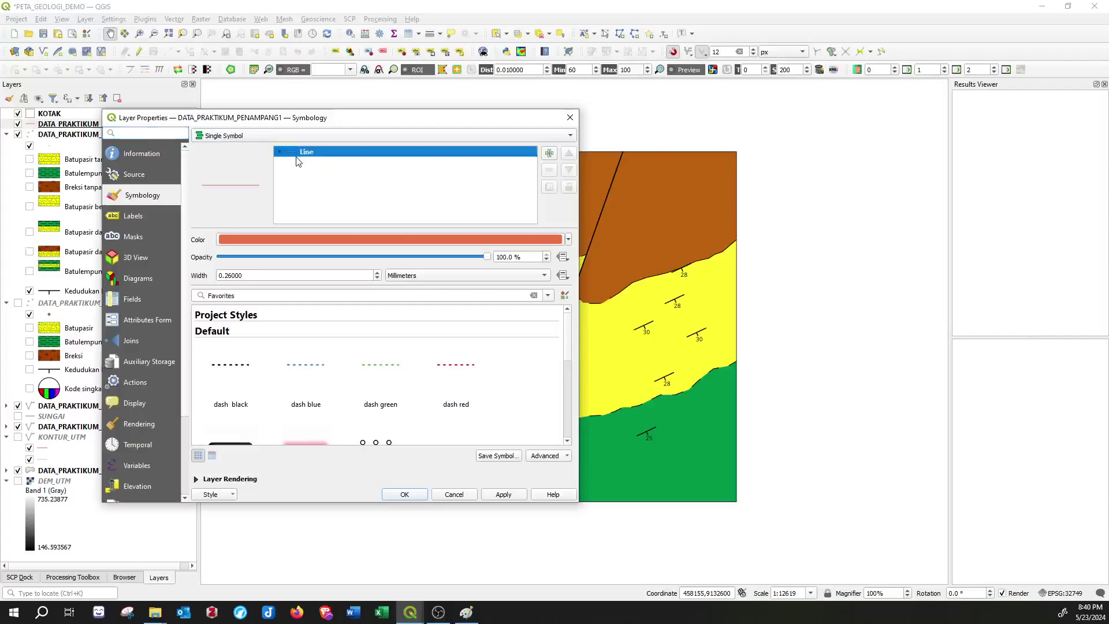
double_click(292, 153)
click(323, 163)
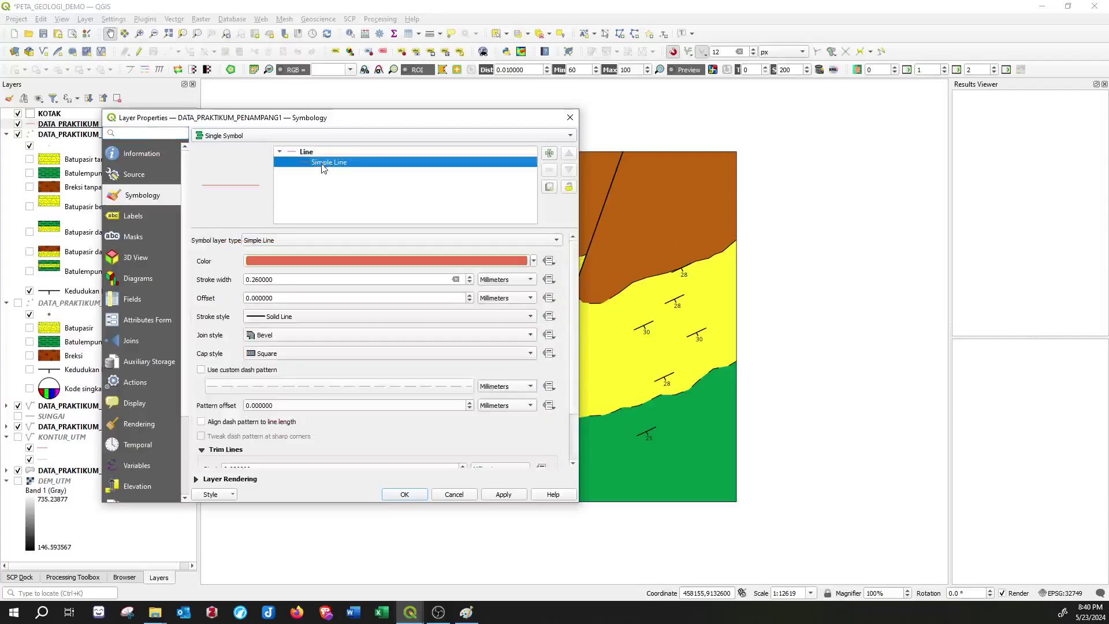
click(532, 260)
drag(296, 308, 256, 279)
key(Escape)
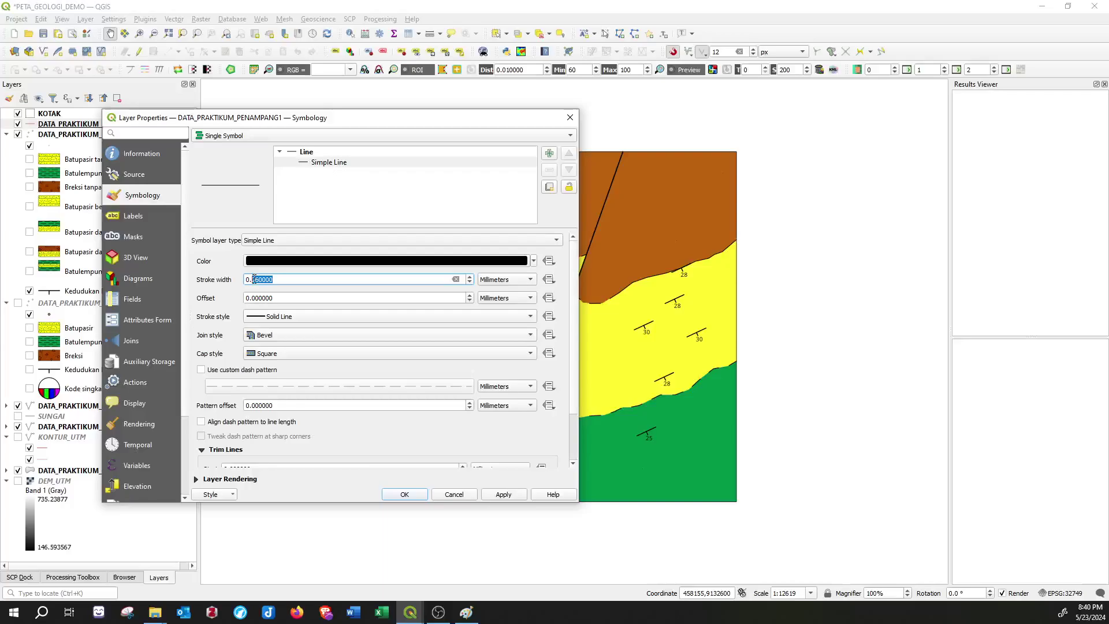
text(3)
click(408, 463)
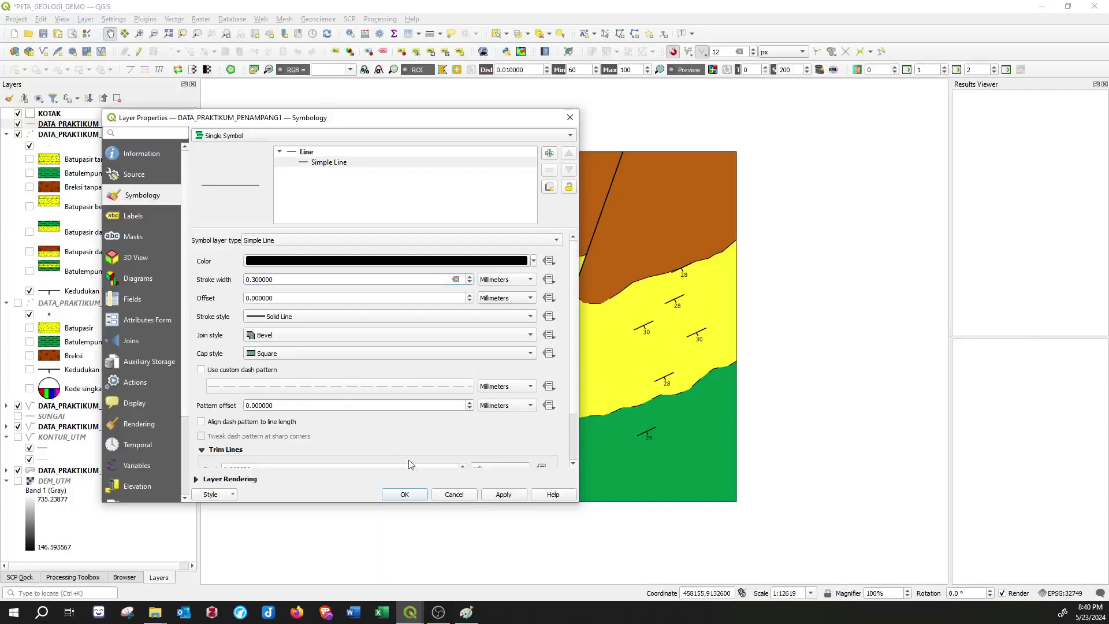
click(422, 494)
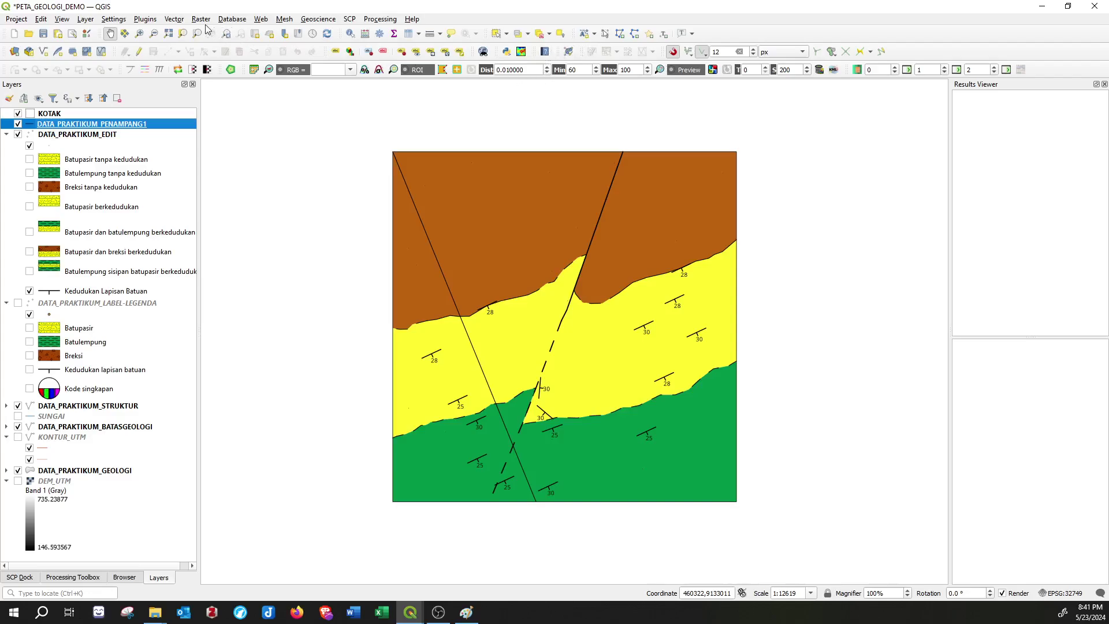
click(175, 20)
mouse_move(192, 73)
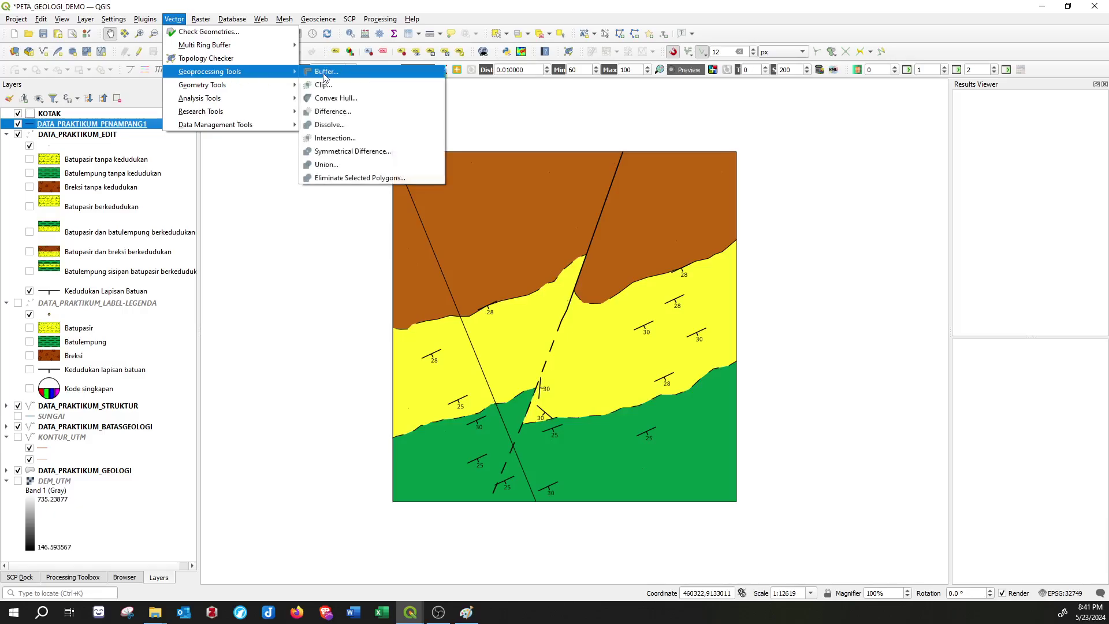
click(325, 73)
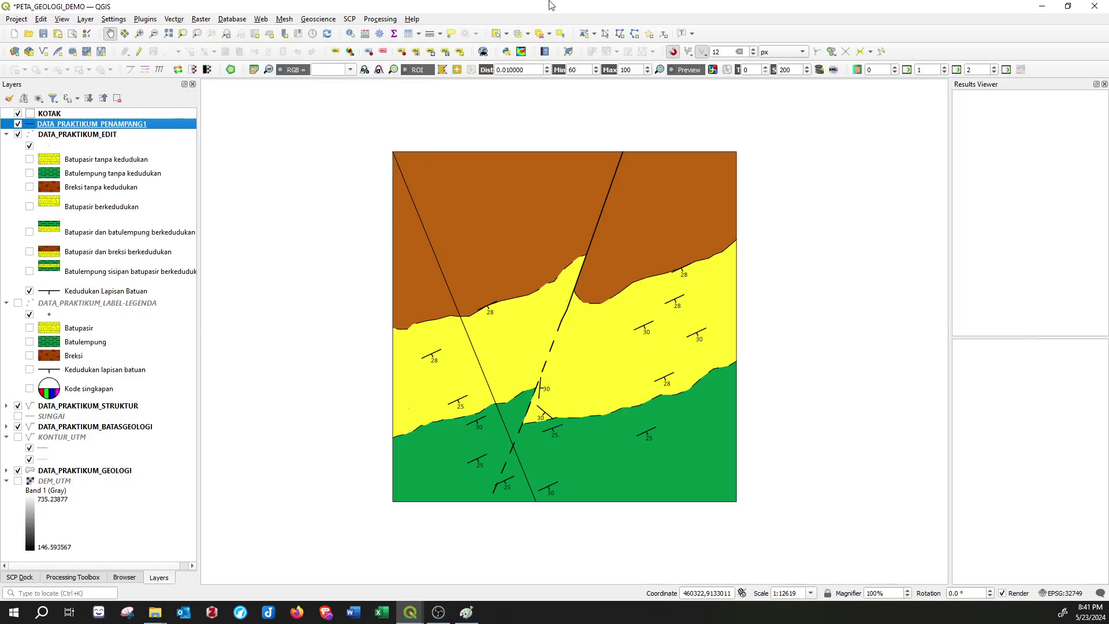
- Measure sideways from the section line toward the map's lower-left part to judge a buffer distance
click(502, 414)
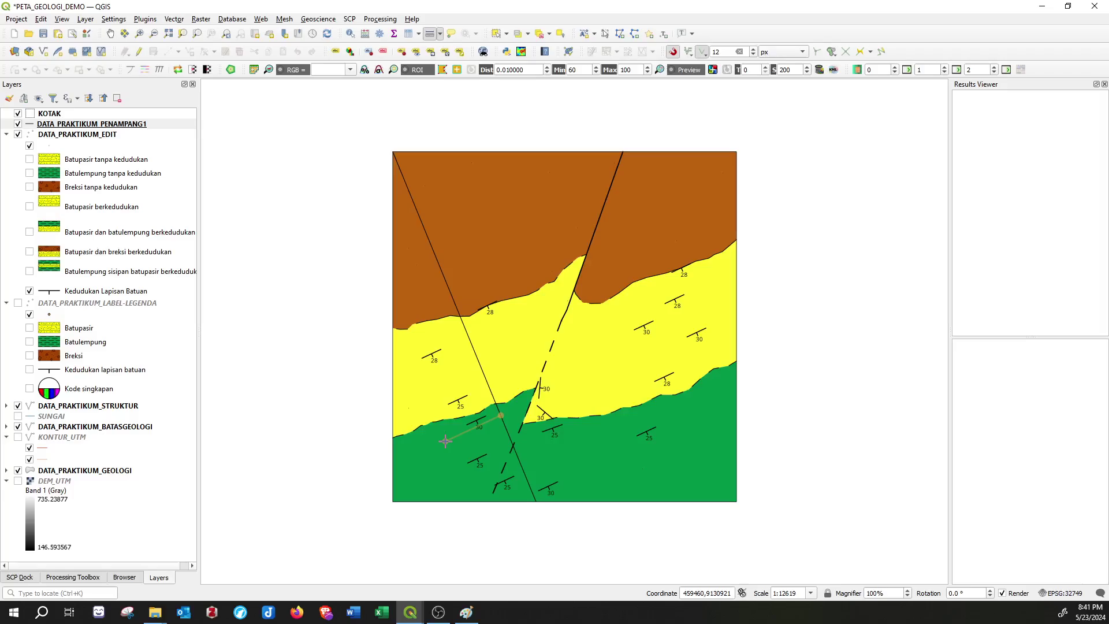
key(Escape)
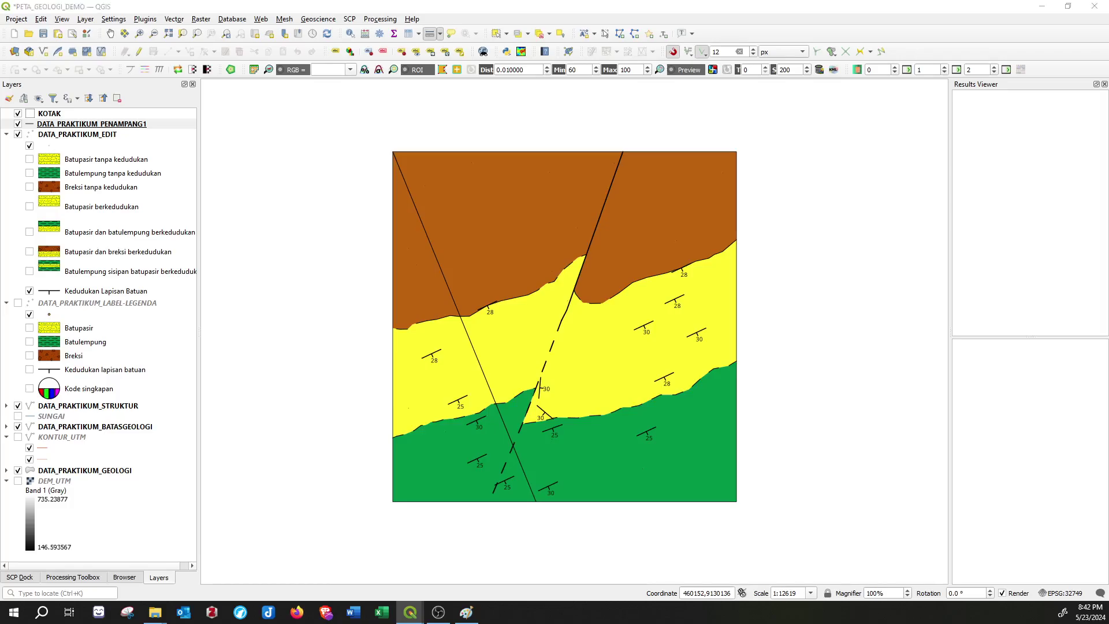
click(110, 34)
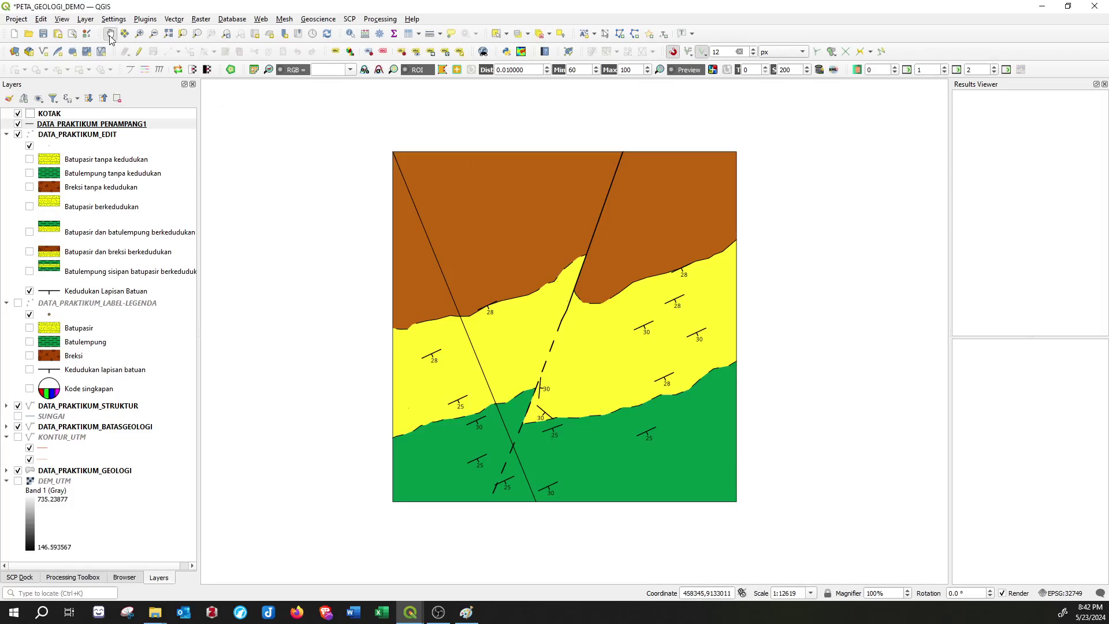
- Create a temporary 500-meter buffer around DATA_PRAKTIKUM_PENAMPANG1 with 5 segments and round cap and join styles
click(176, 19)
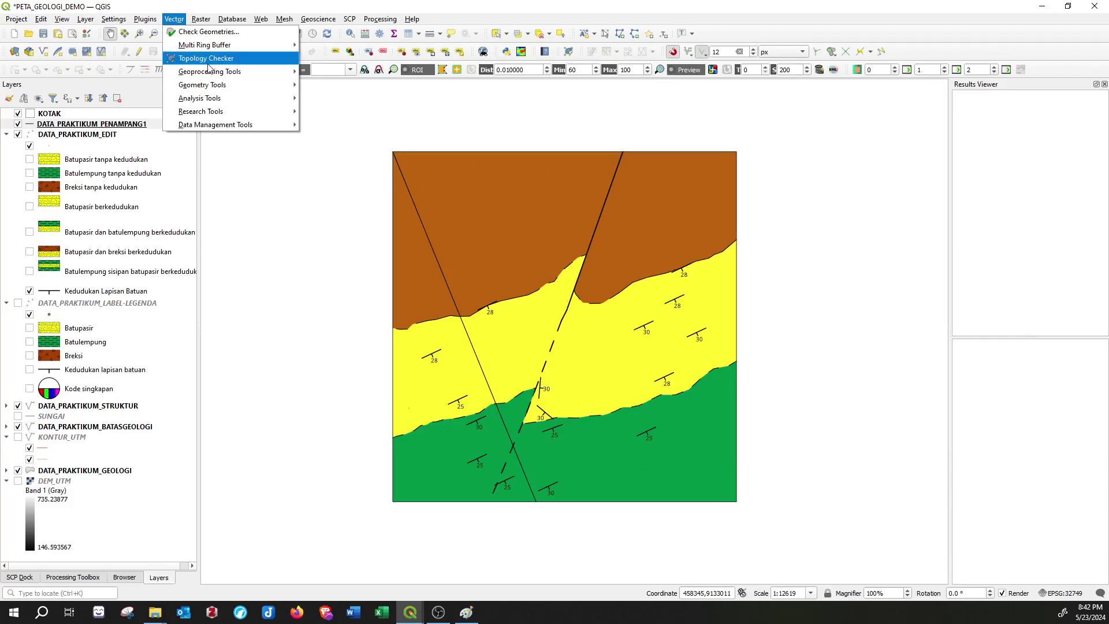
mouse_move(260, 71)
click(326, 72)
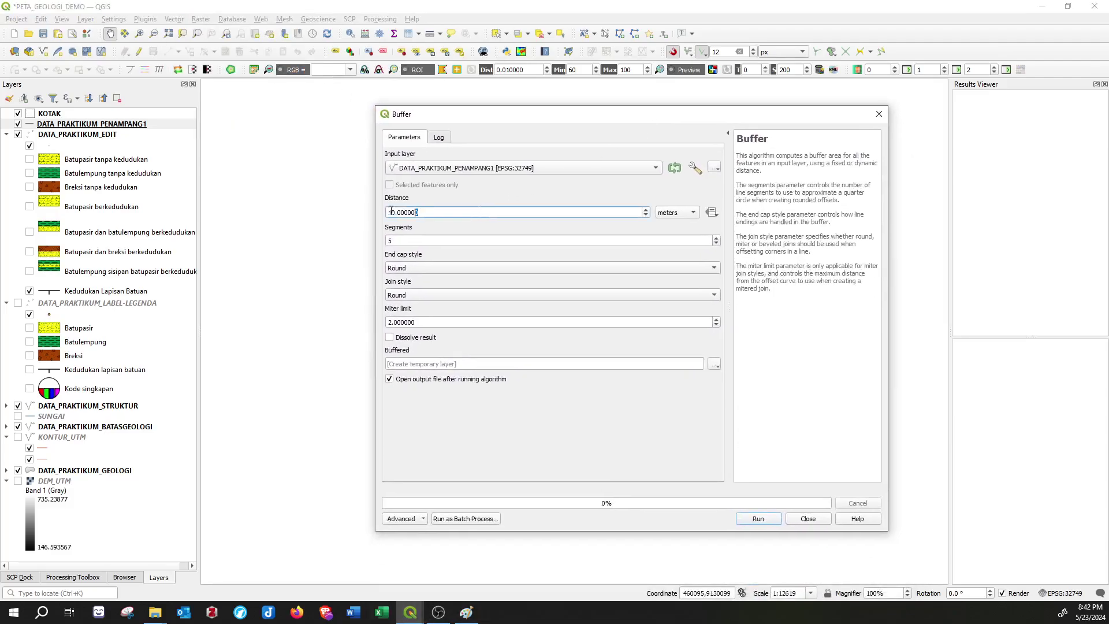
text(500)
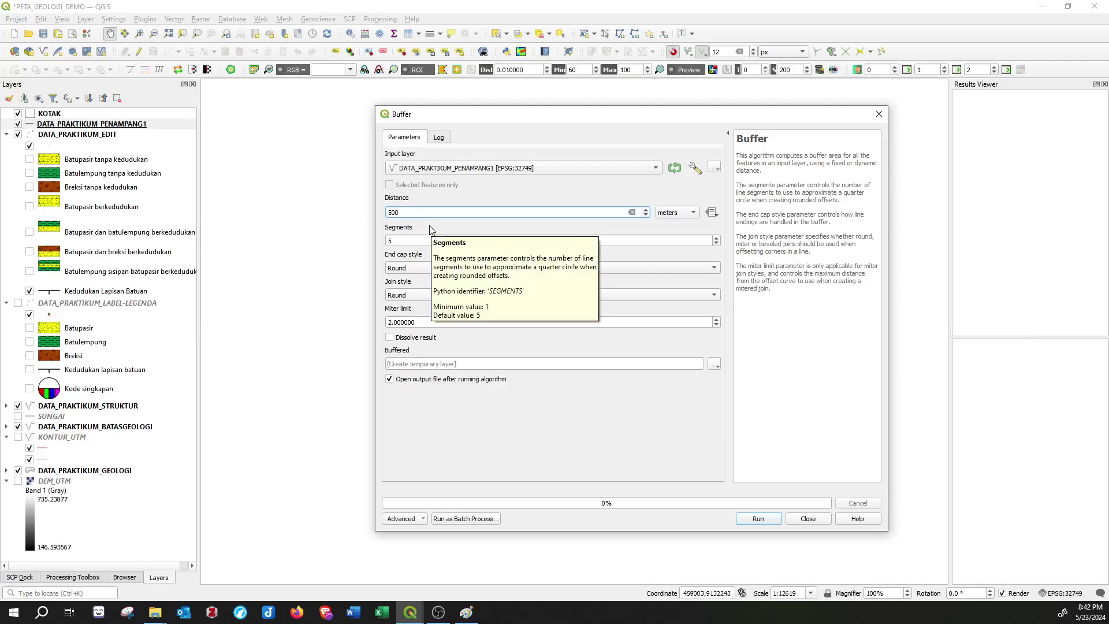
click(422, 241)
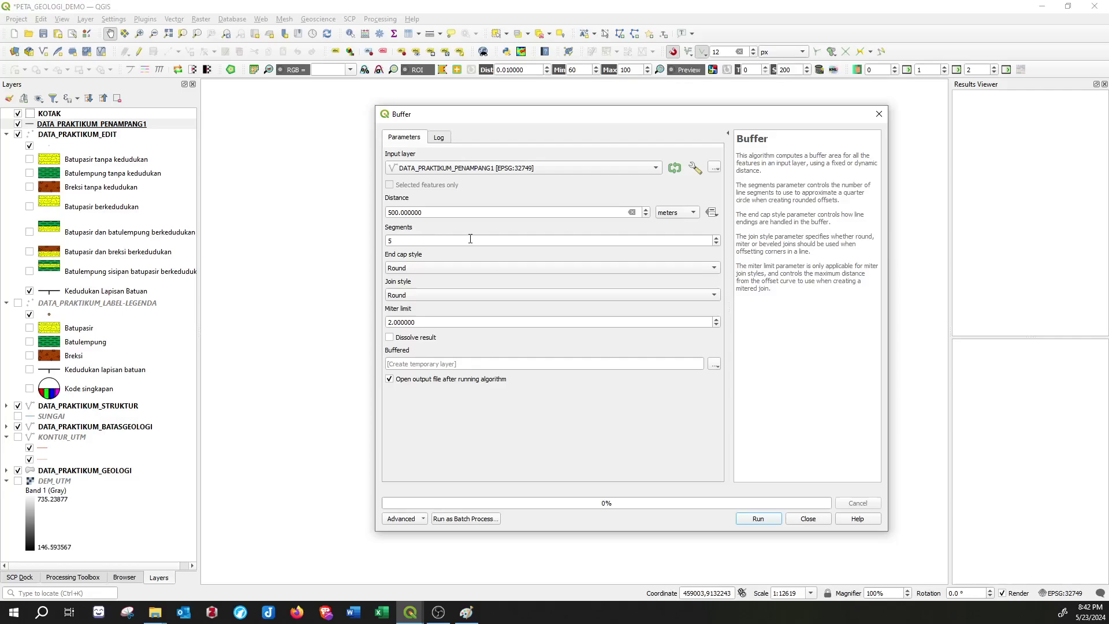
click(470, 239)
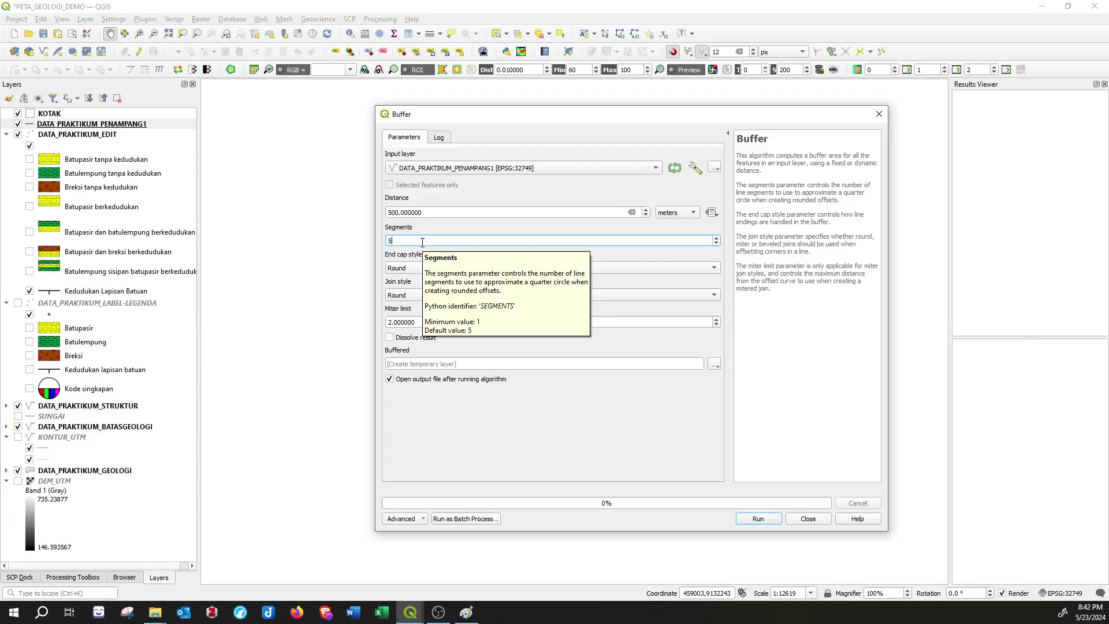
drag(422, 242, 335, 242)
click(517, 422)
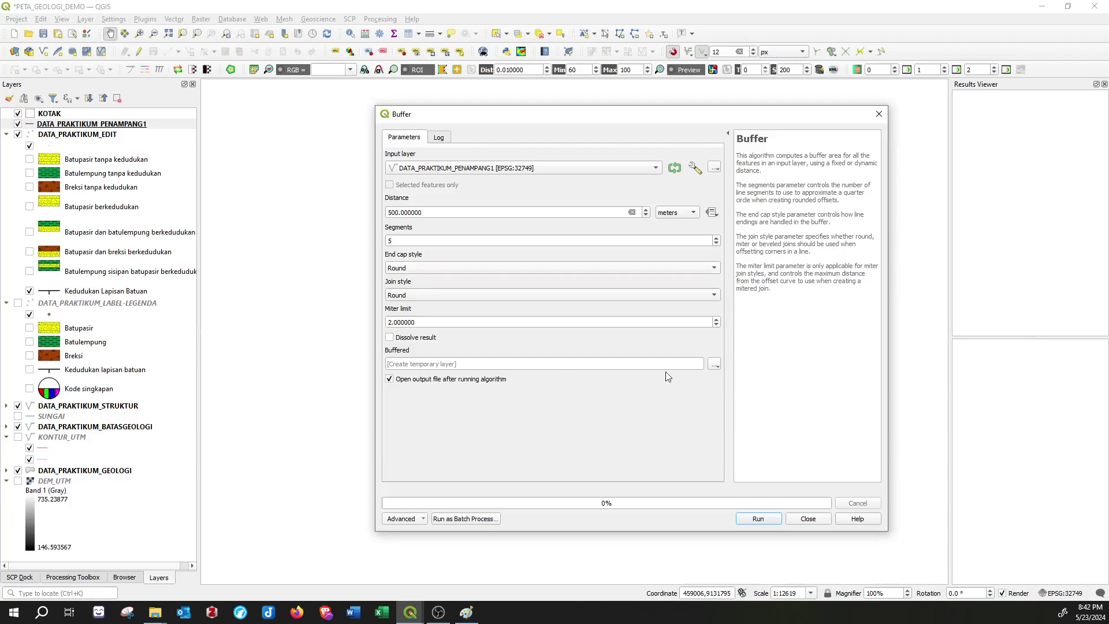
click(756, 518)
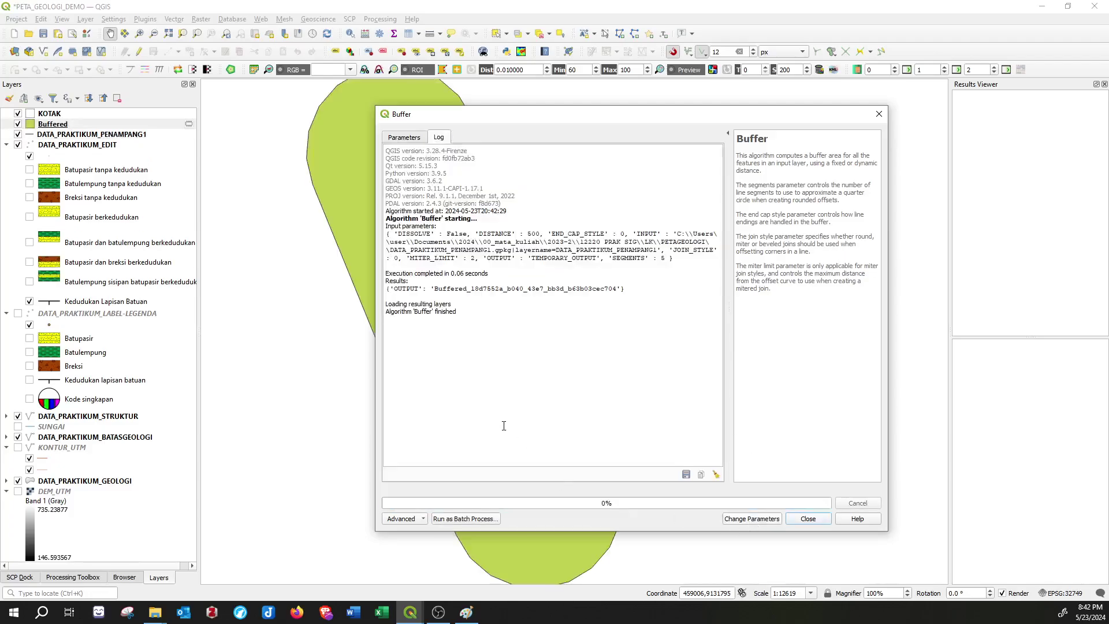
click(808, 518)
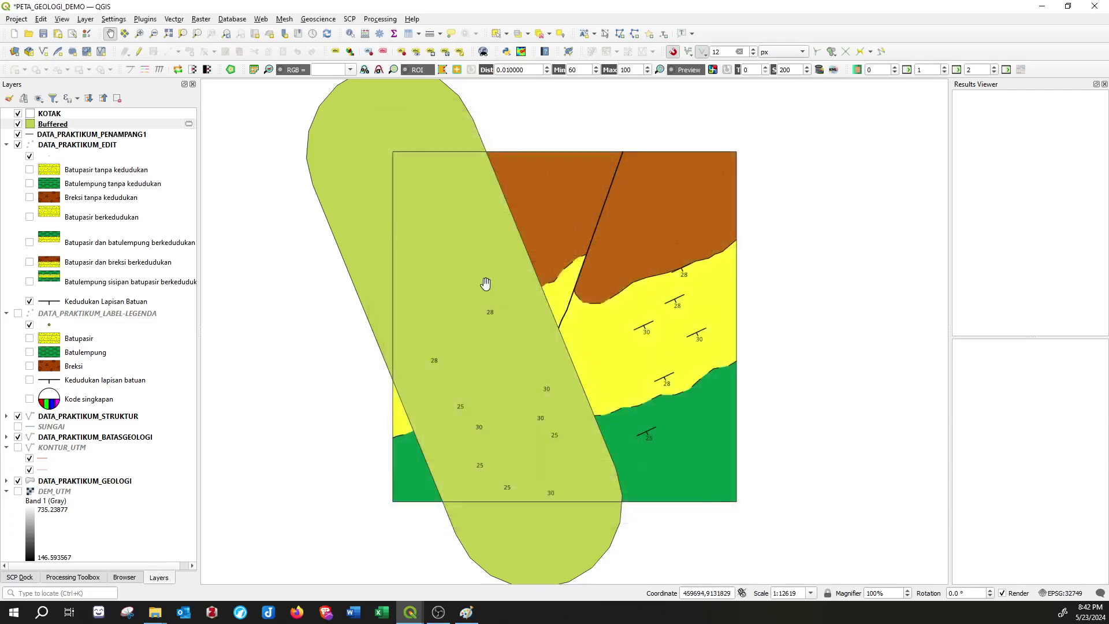
- Move the Buffered layer directly above DATA_PRAKTIKUM_GEOLOGI in the layer order and keep it visible
click(19, 125)
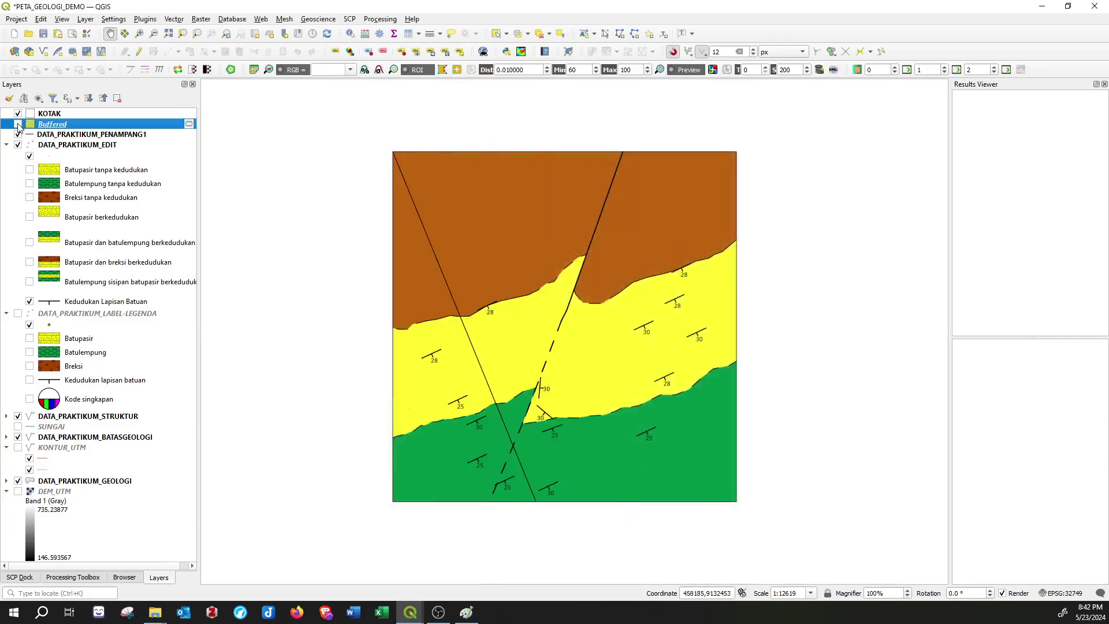
double_click(21, 125)
key(Escape)
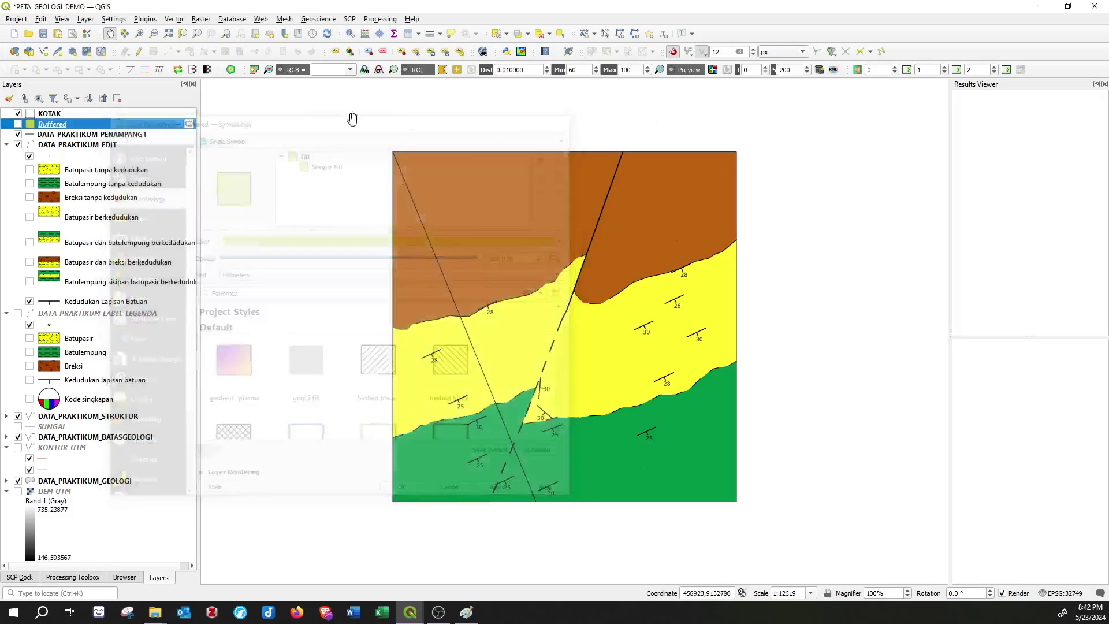
drag(75, 124, 25, 482)
click(18, 471)
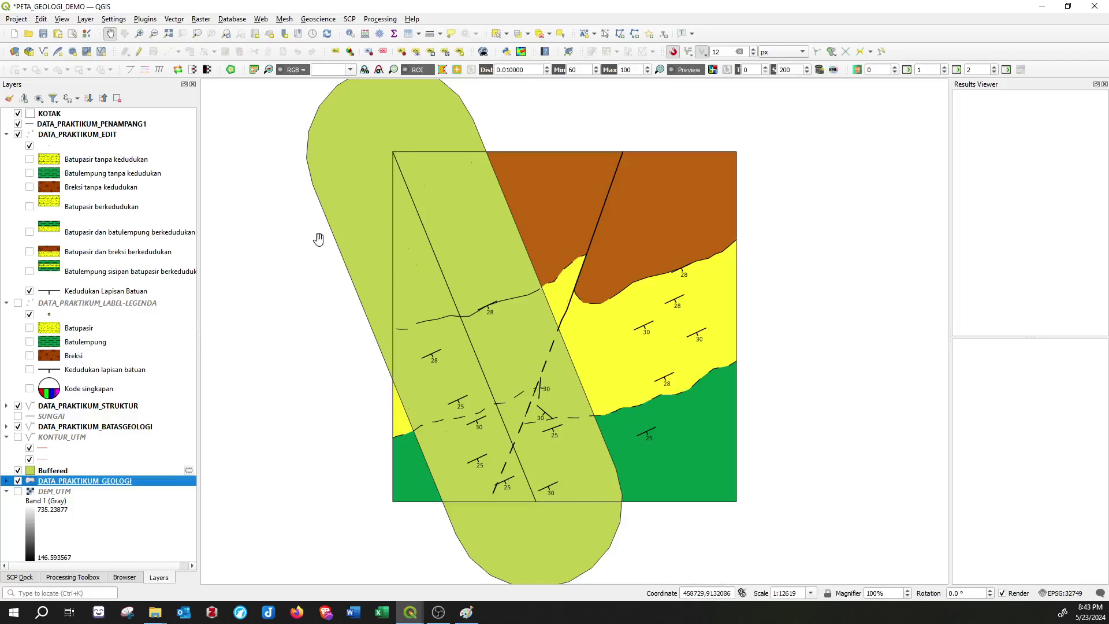
- Set up a Clip with DATA_PRAKTIKUM_EDIT as the input layer and Buffered as the overlay layer
click(172, 19)
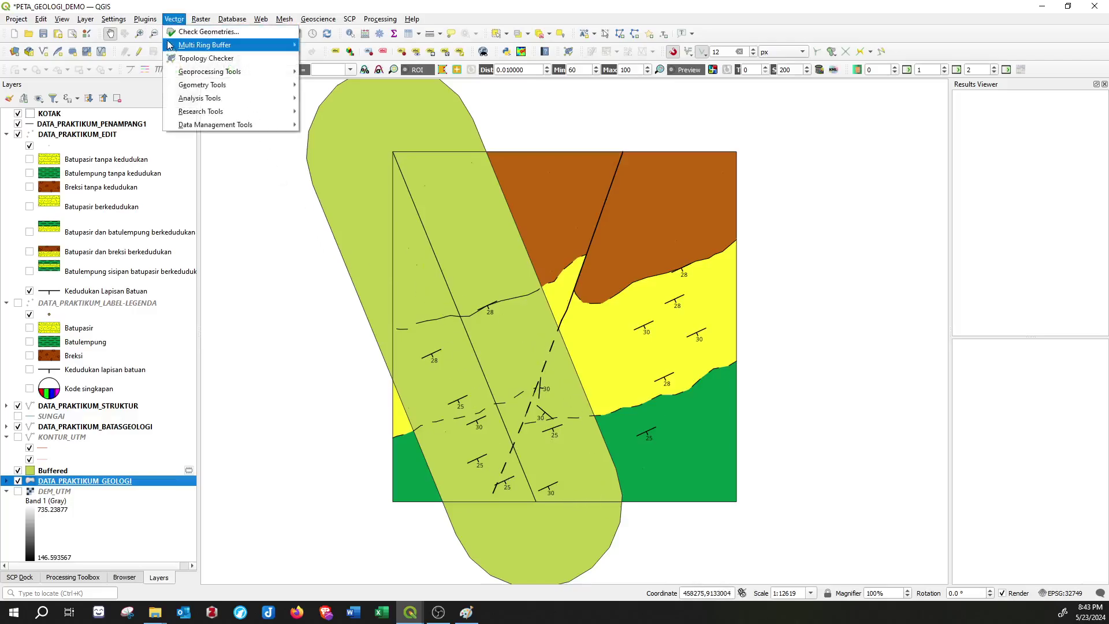
mouse_move(242, 74)
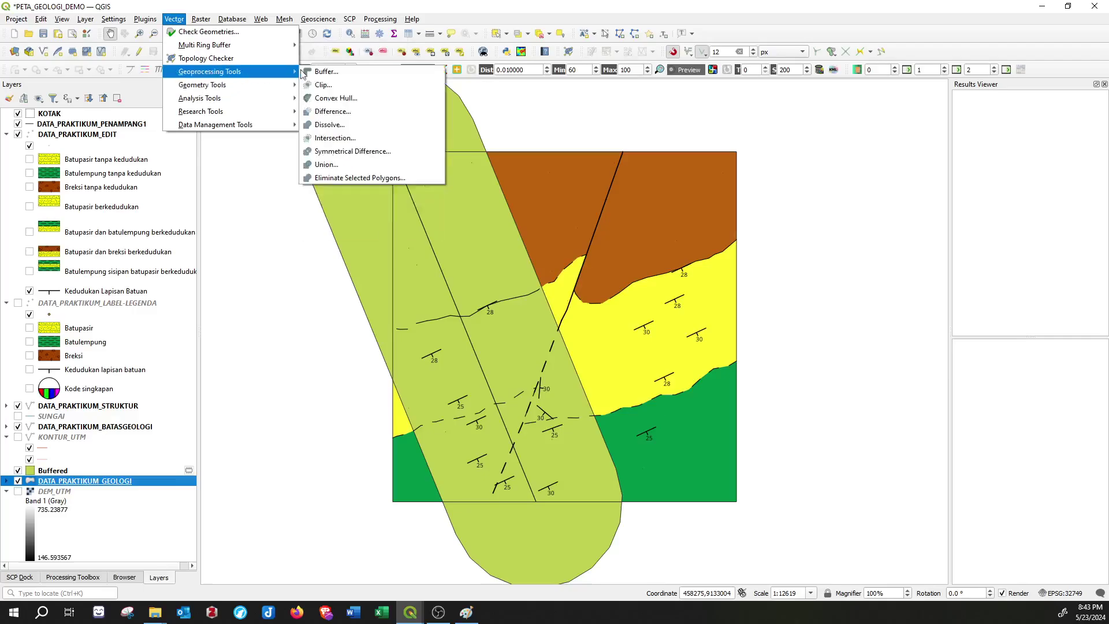
click(338, 84)
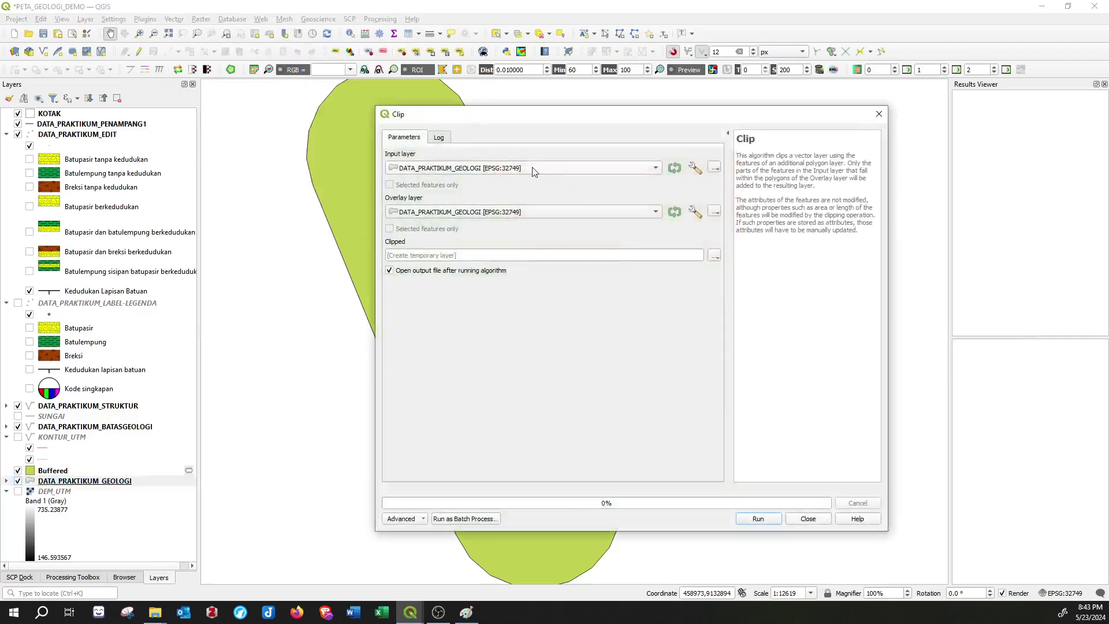
click(534, 169)
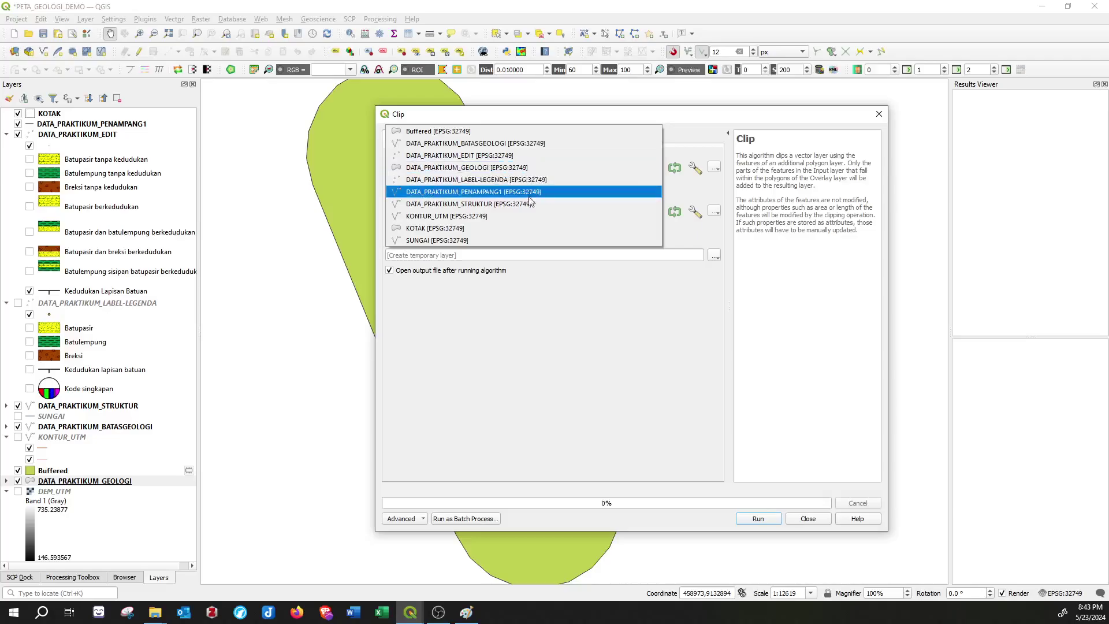
click(532, 156)
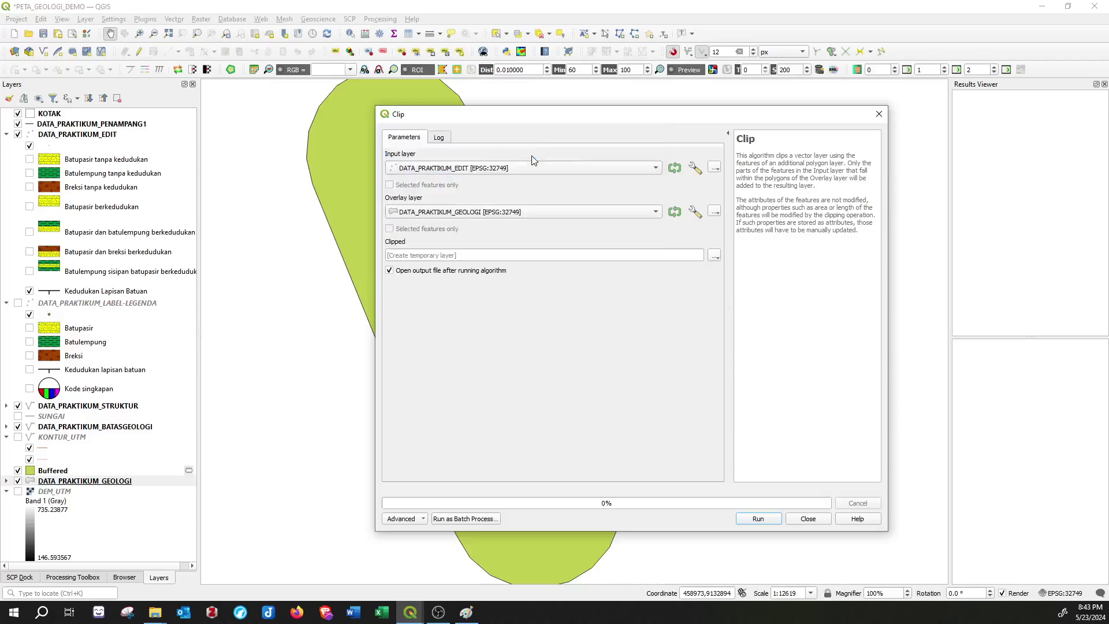
click(443, 216)
click(444, 195)
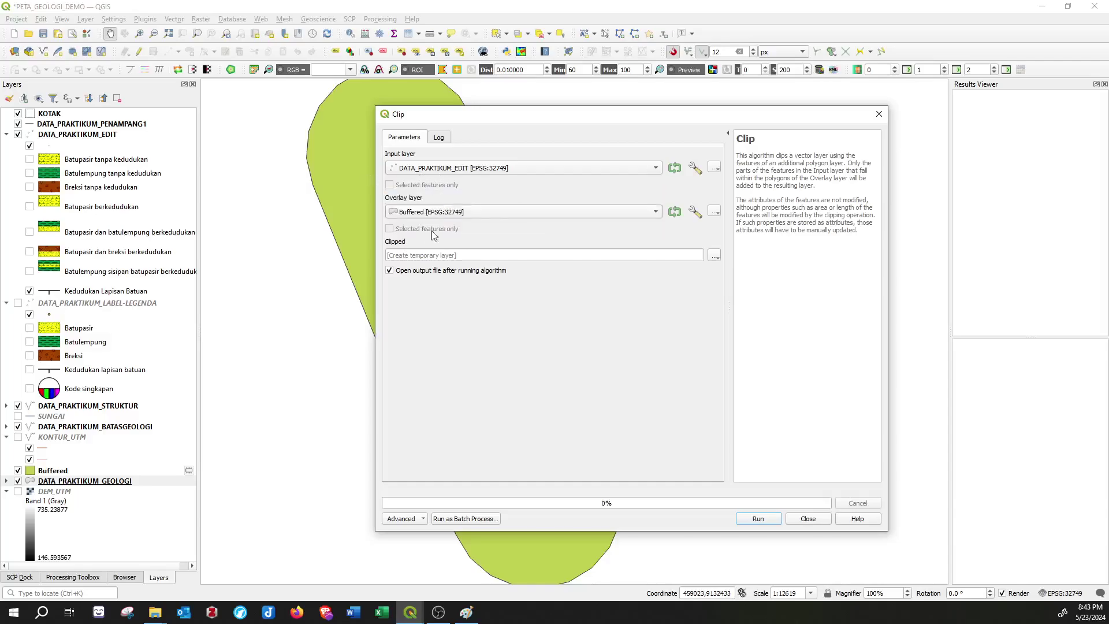
- Set the clipped output to be saved as DATA_PRAKTIKUM_EDIT_BUFFERED.gpkg in the PETAGEOLOGI folder
click(714, 256)
click(722, 282)
click(577, 240)
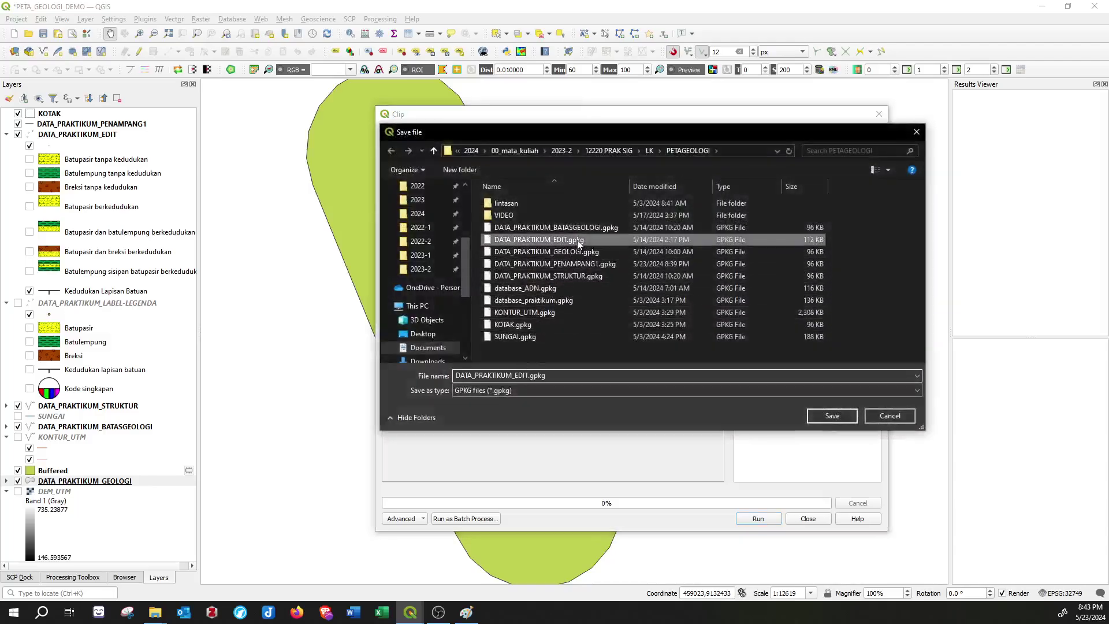
double_click(526, 375)
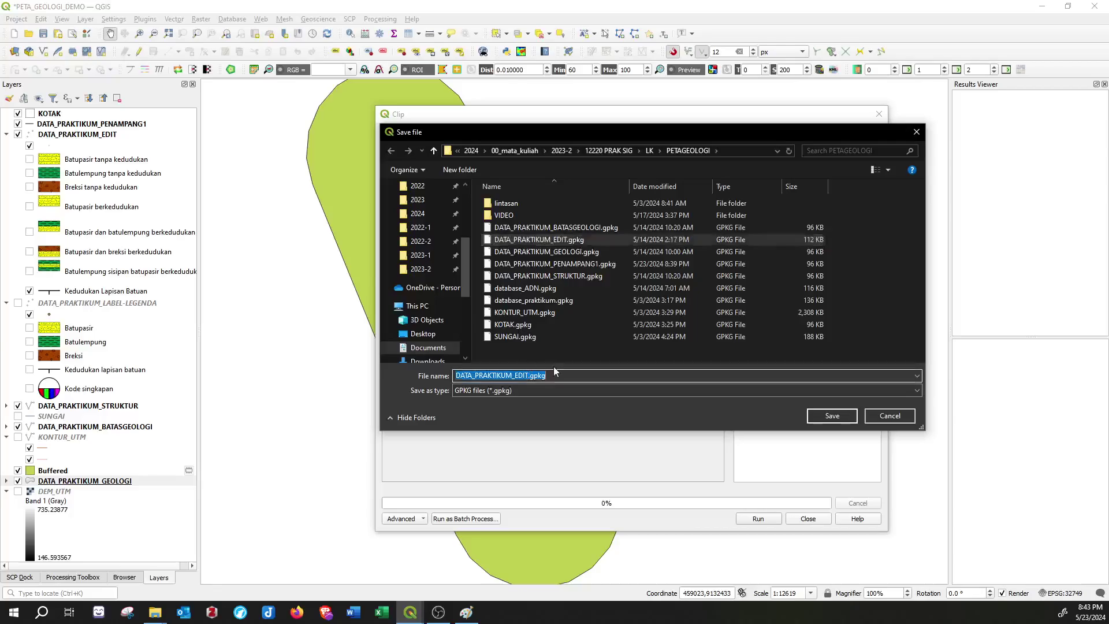
click(527, 375)
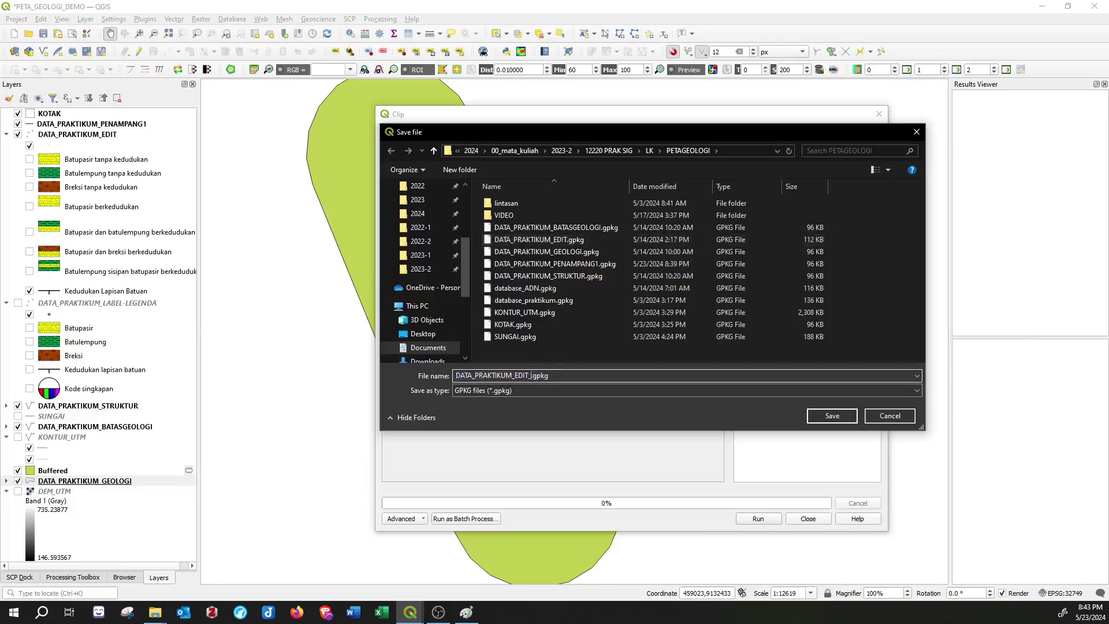
text(_bu)
text(BUFFERED)
key(Return)
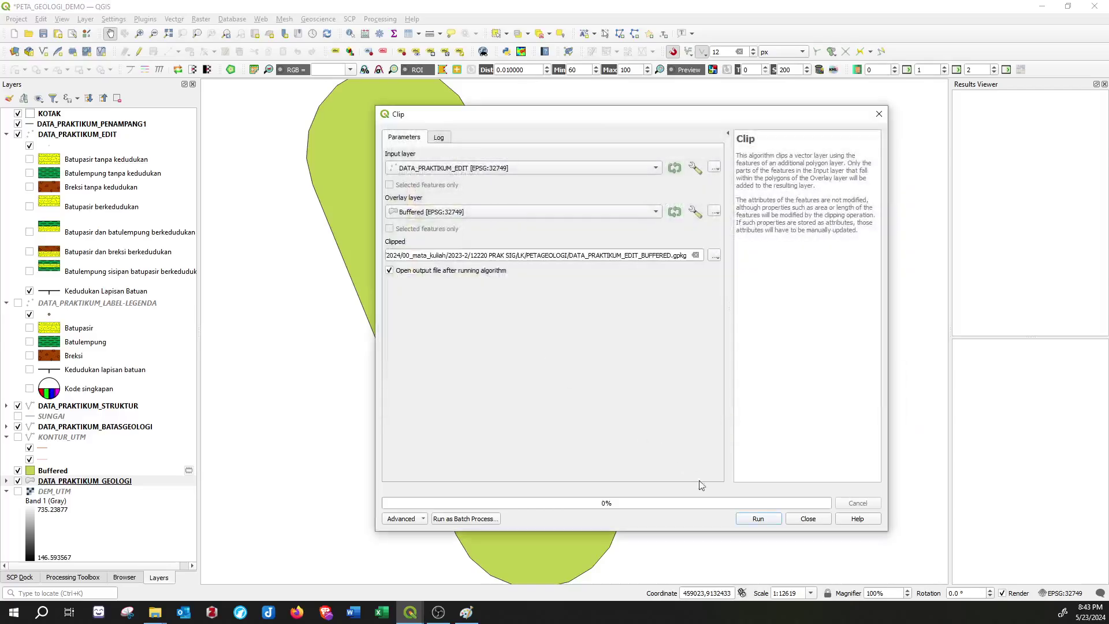
- Run the clip and move the DATA_PRAKTIKUM_EDIT_BUFFERED layer directly above DATA_PRAKTIKUM_EDIT
click(755, 518)
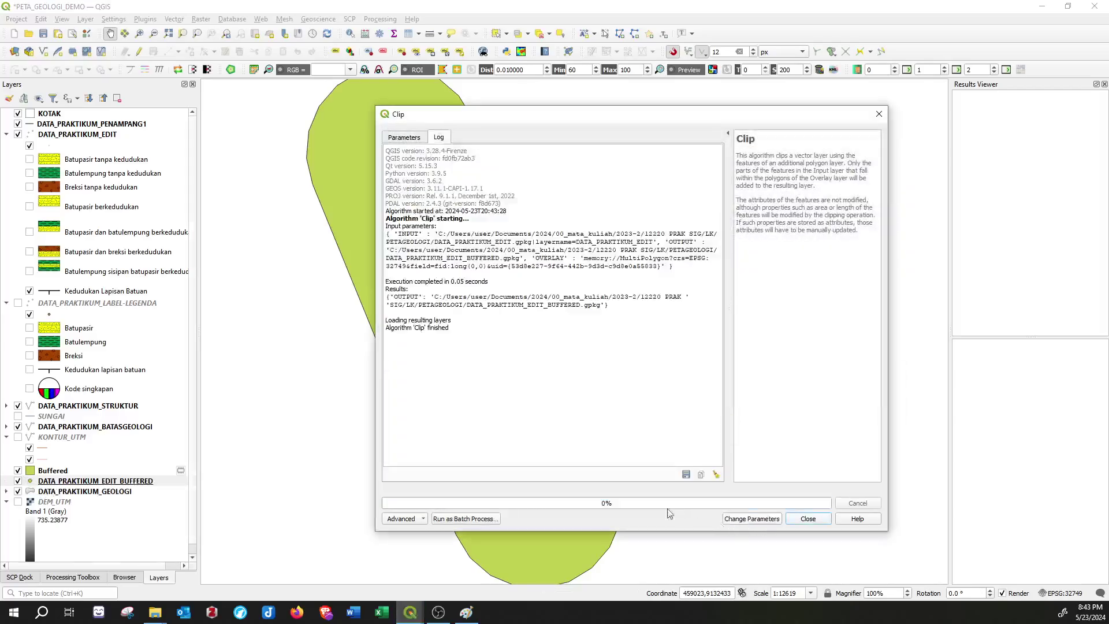
click(807, 519)
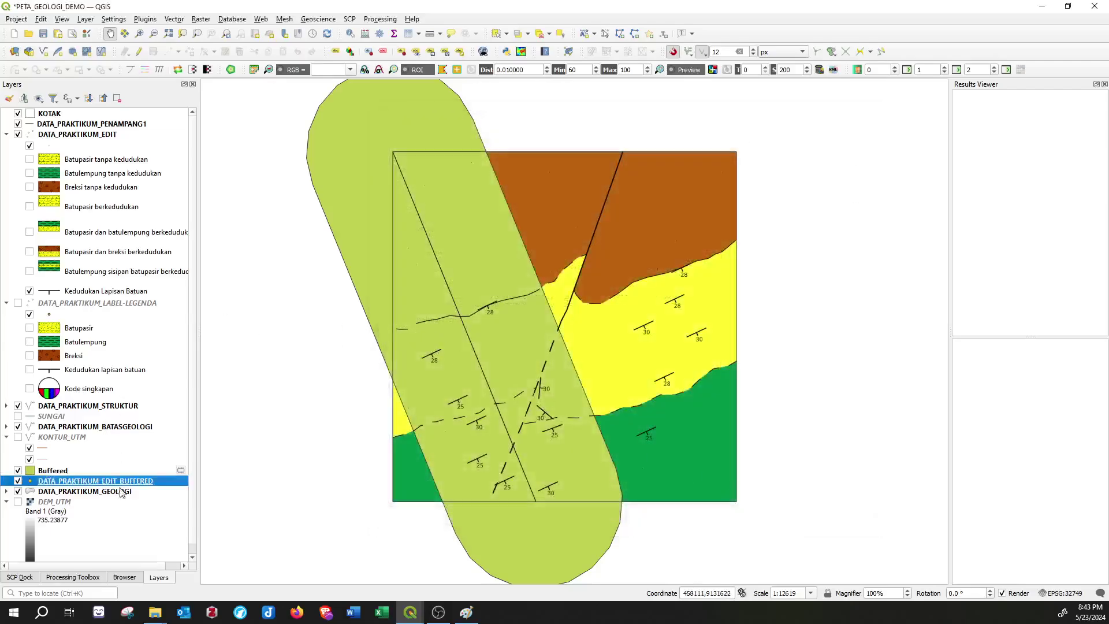
drag(124, 427, 126, 133)
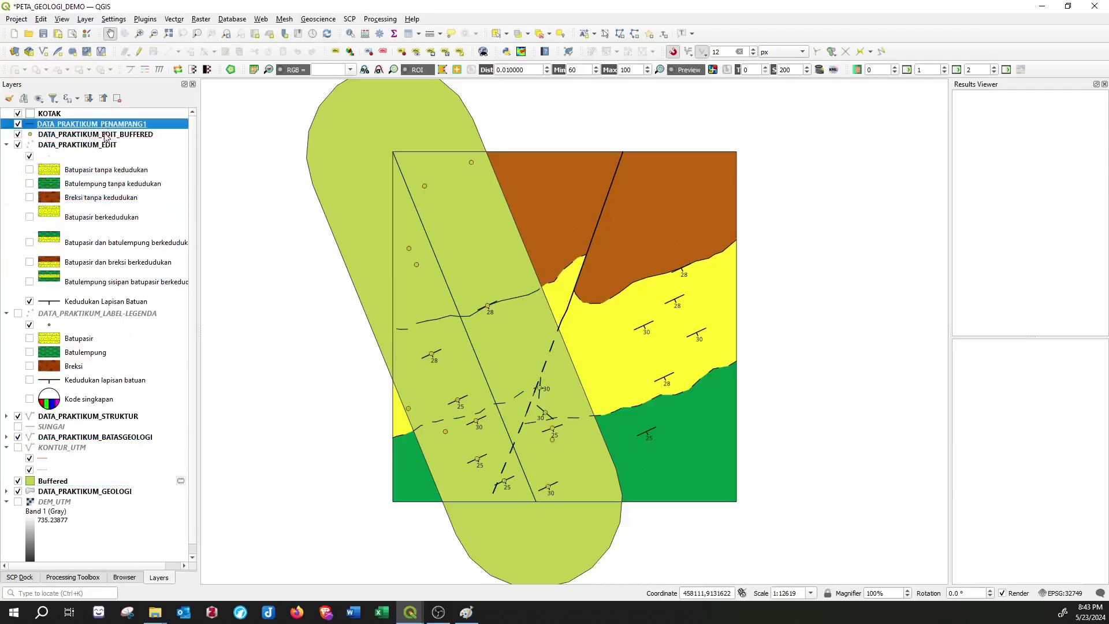
- Copy all style categories from DATA_PRAKTIKUM_EDIT to DATA_PRAKTIKUM_EDIT_BUFFERED and hide the original DATA_PRAKTIKUM_EDIT layer
right_click(104, 143)
mouse_move(178, 397)
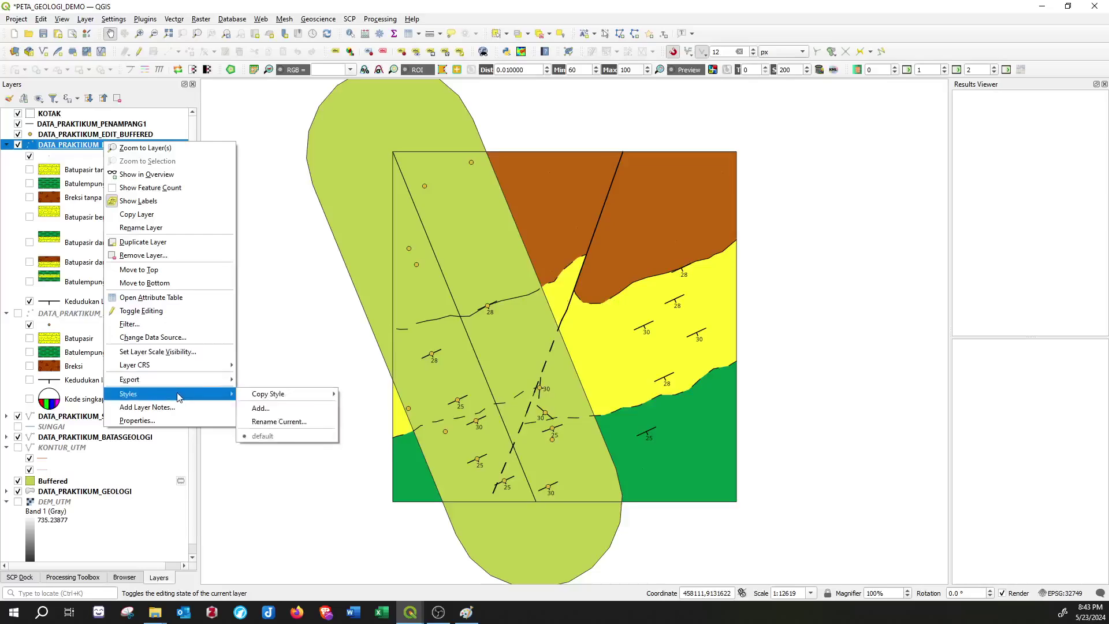
mouse_move(277, 393)
click(396, 302)
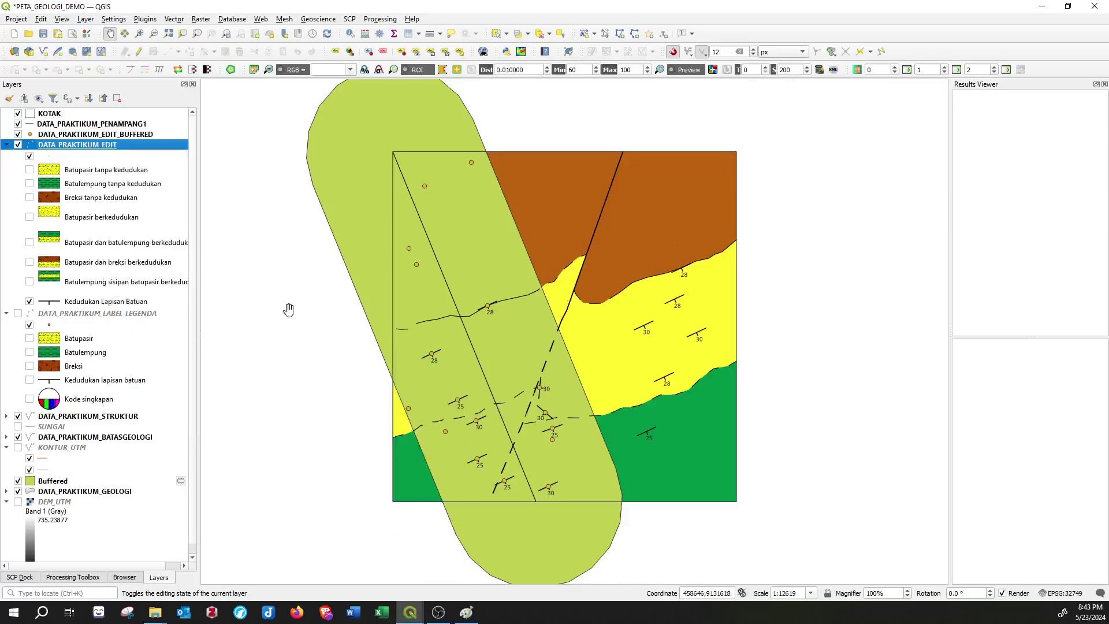
right_click(87, 134)
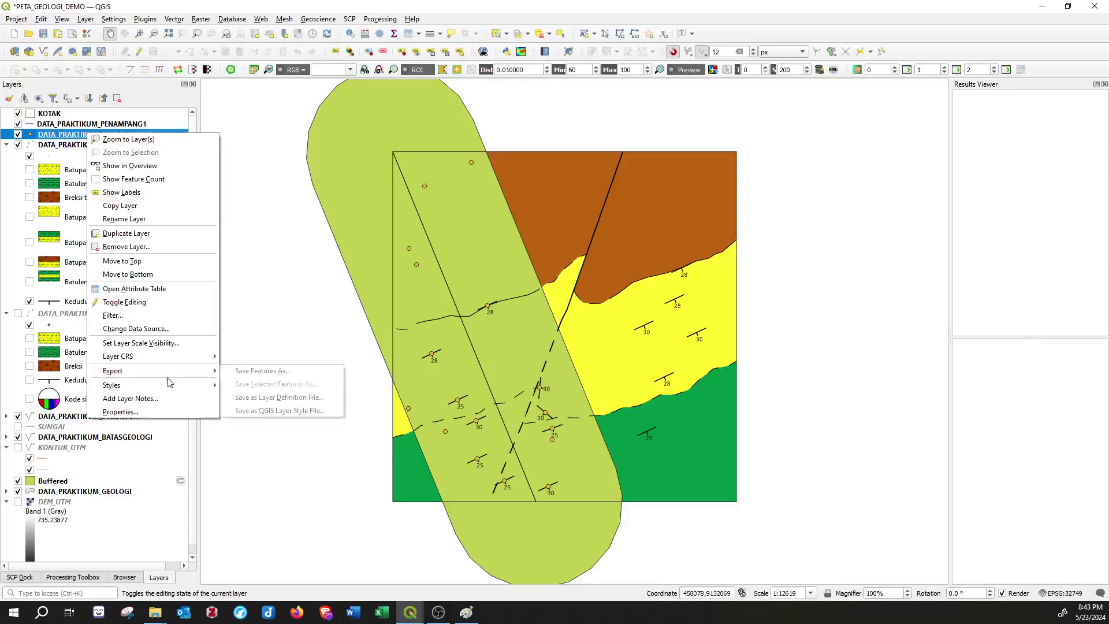
mouse_move(170, 383)
mouse_move(328, 364)
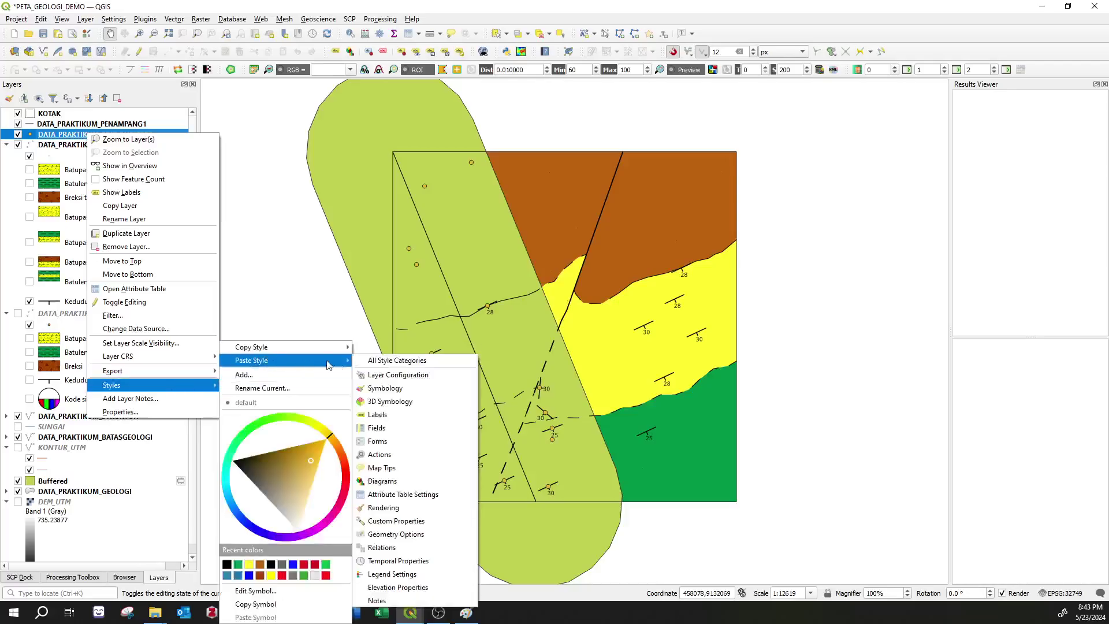
click(375, 361)
click(18, 145)
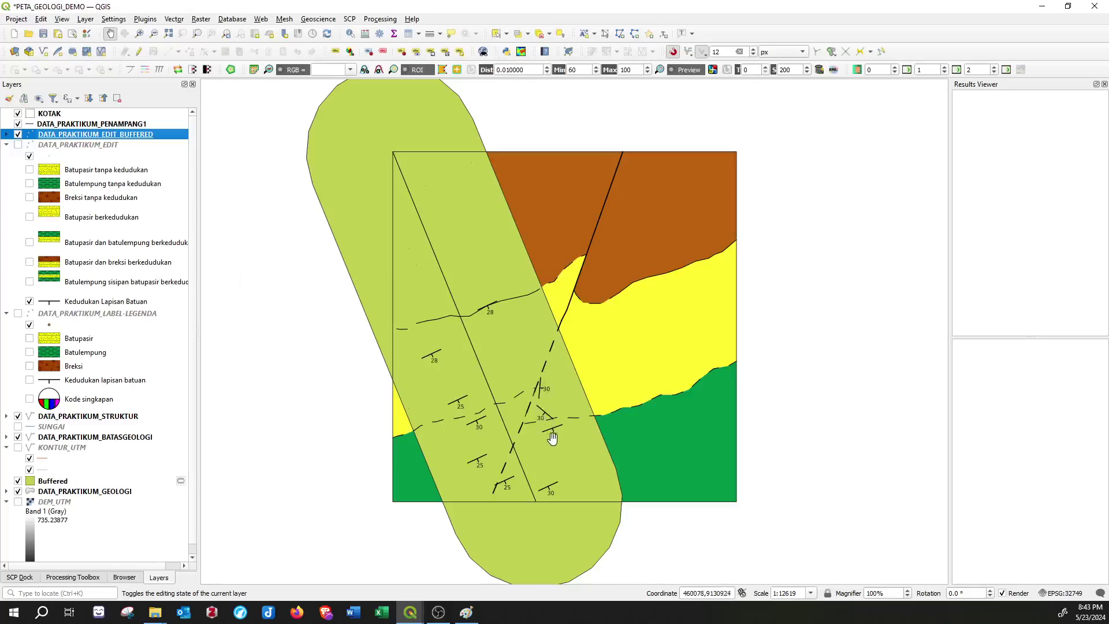
- Open the attribute table of DATA_PRAKTIKUM_EDIT_BUFFERED in edit mode, sized and placed so the map's measurement points stay visible
scroll(552, 433, up, 1)
drag(551, 435, 550, 381)
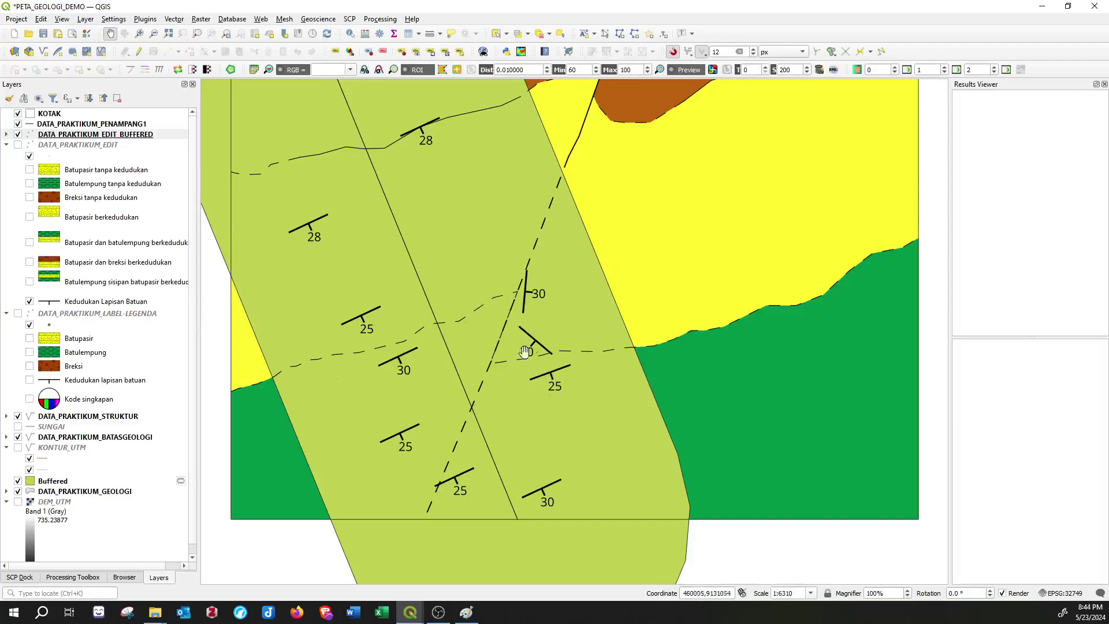
click(409, 34)
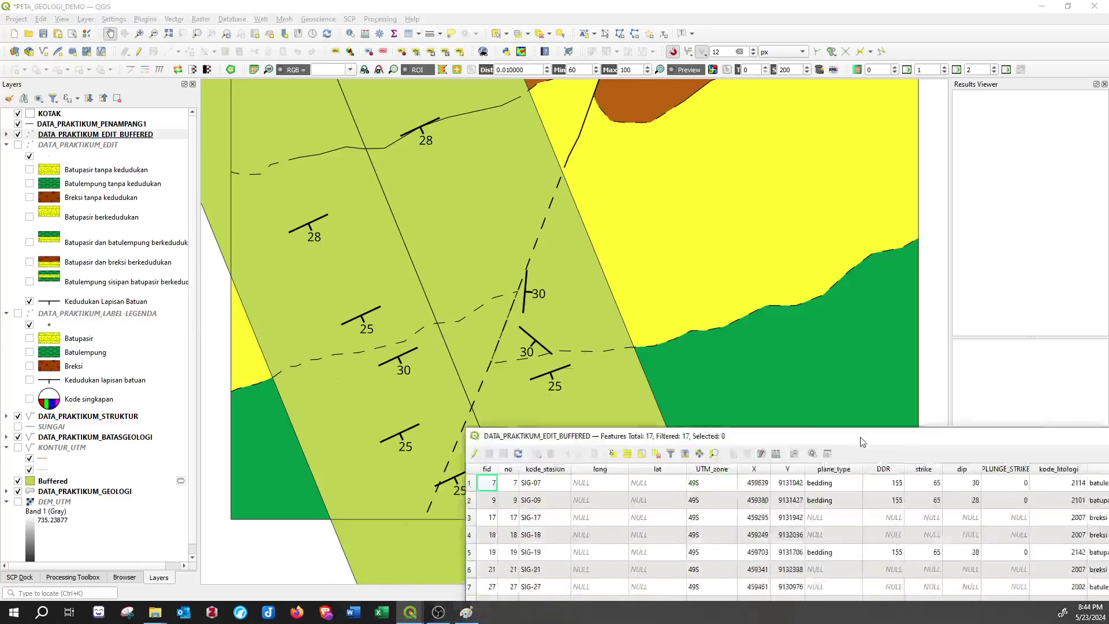
drag(866, 437, 759, 60)
click(370, 72)
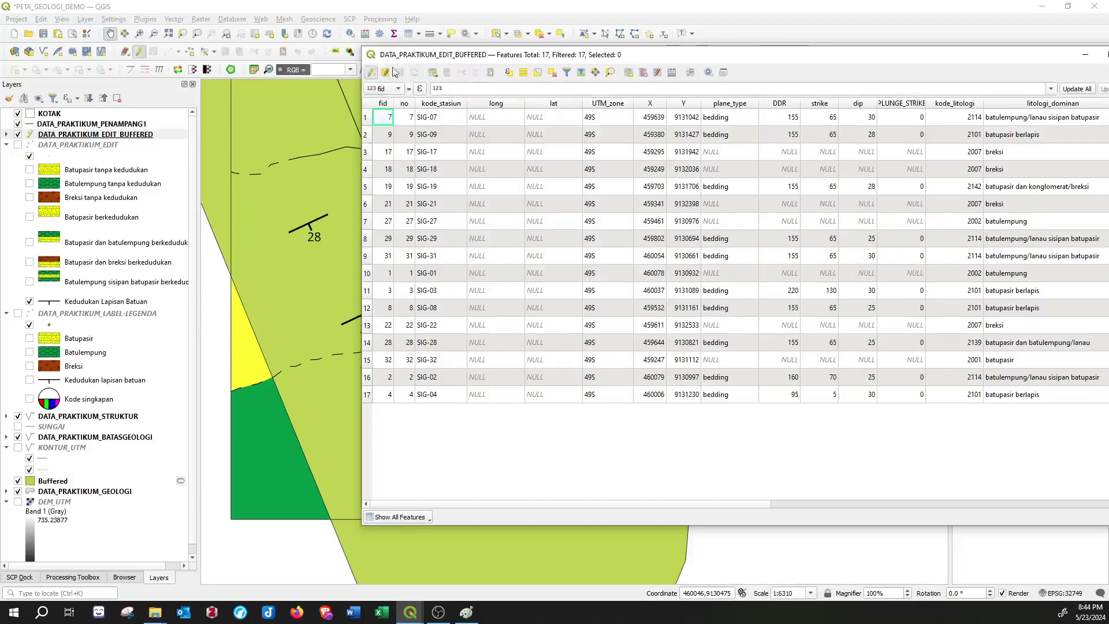
drag(470, 51, 492, 131)
scroll(643, 270, down, 1)
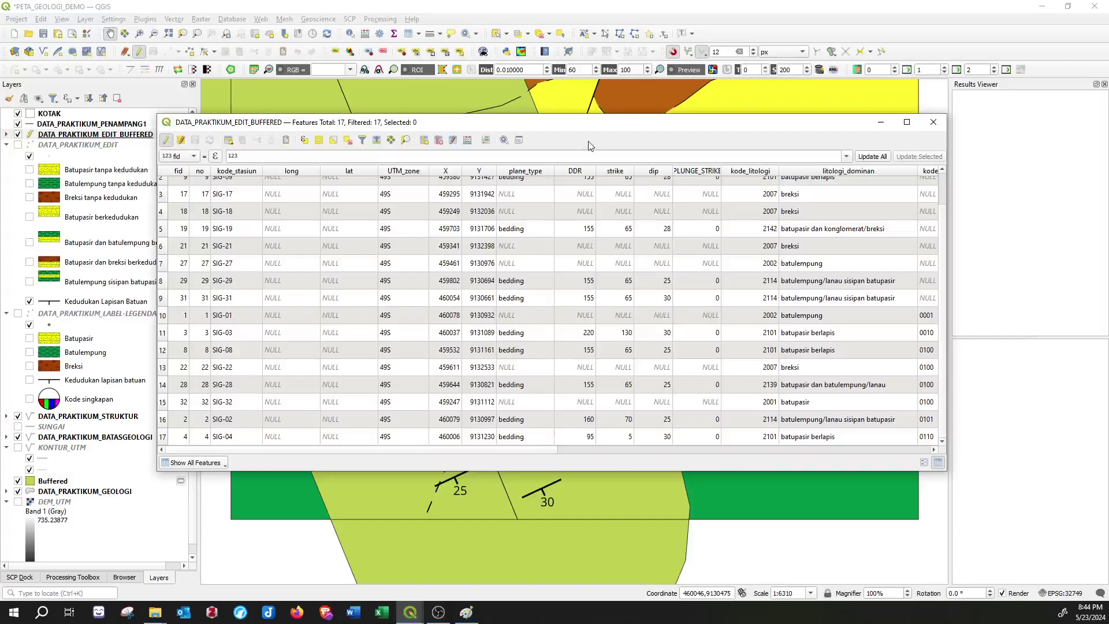
drag(945, 196, 716, 196)
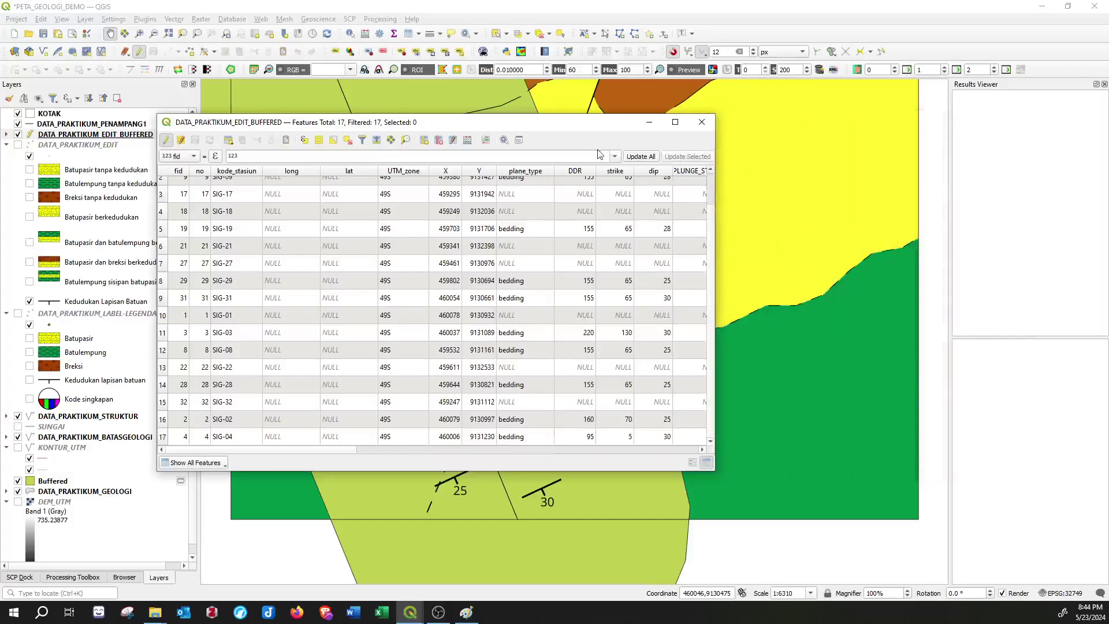
drag(586, 124, 926, 100)
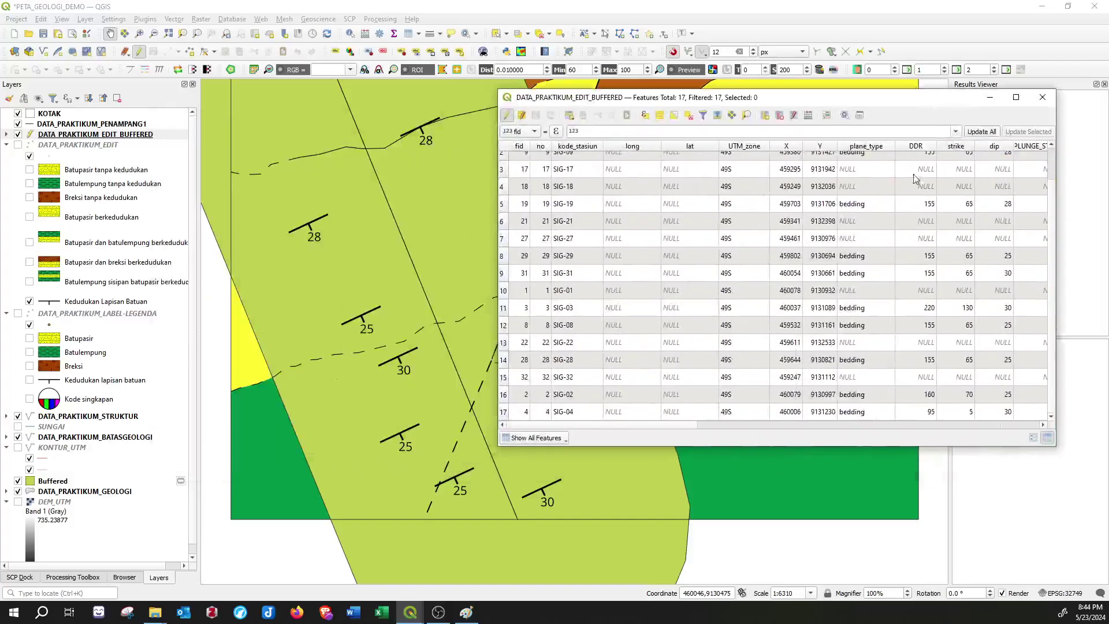
- Identify the measurements near the fault from their table rows and delete the SIG-03 feature with strike 130
click(509, 412)
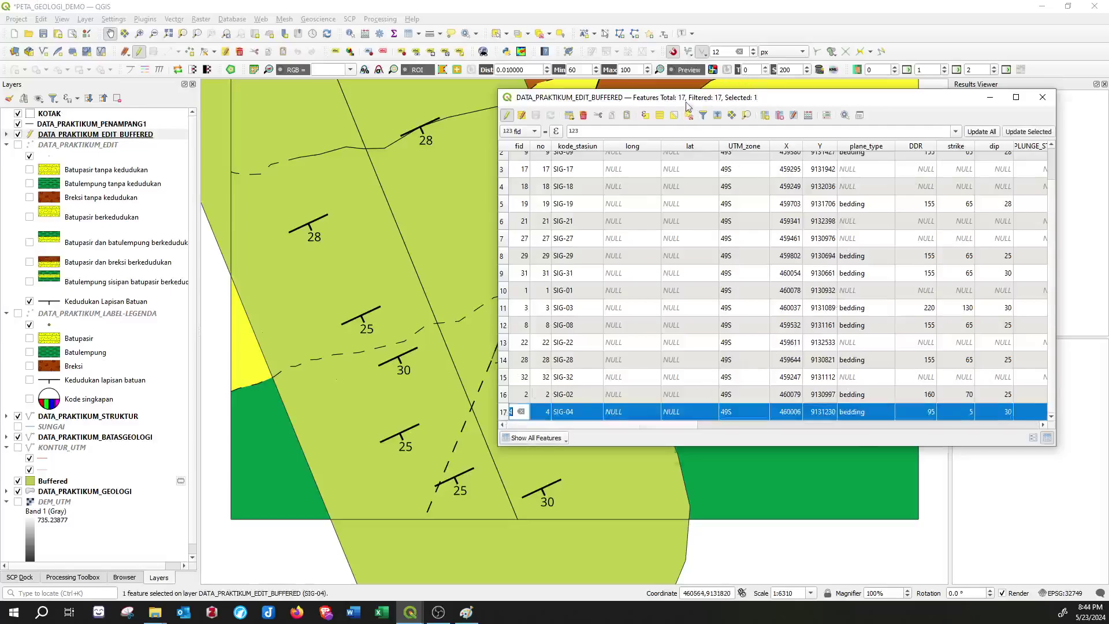
drag(685, 107, 806, 107)
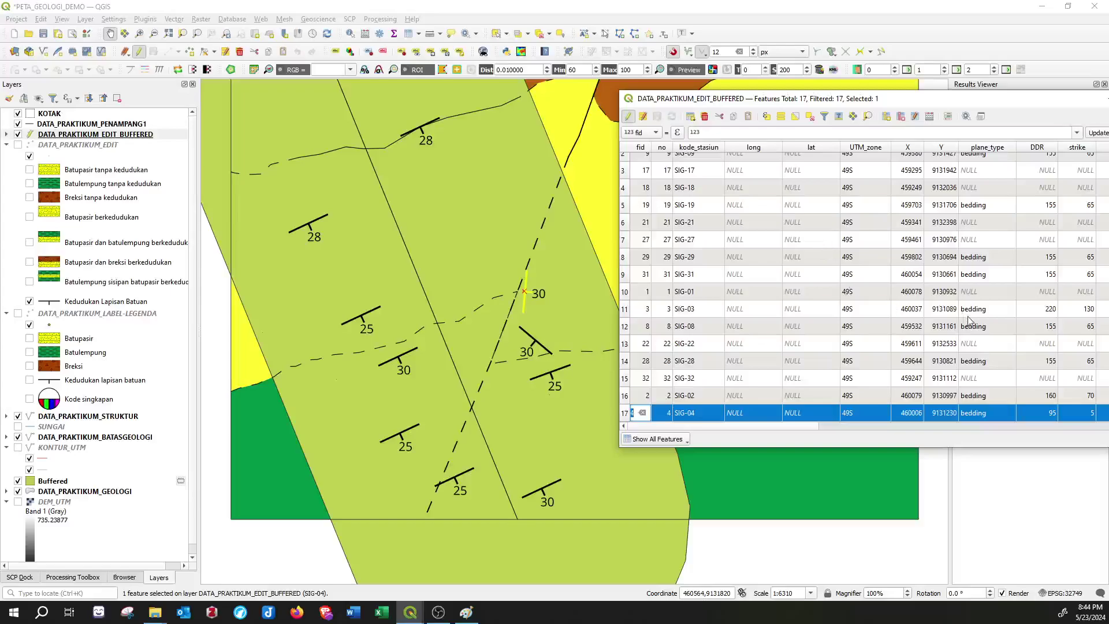
scroll(969, 321, up, 1)
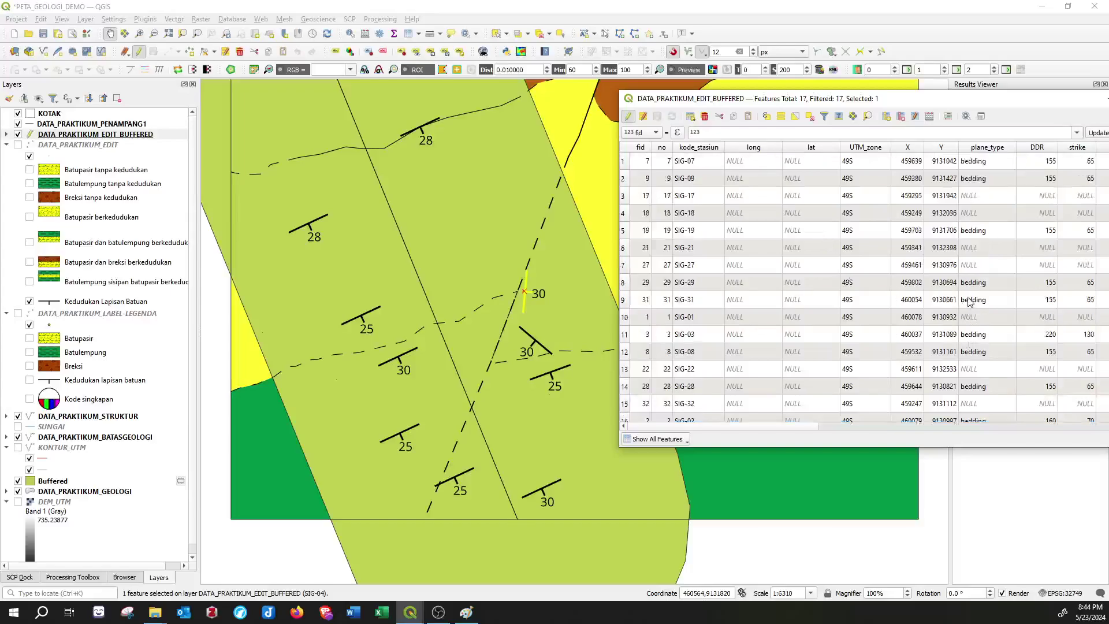
click(646, 334)
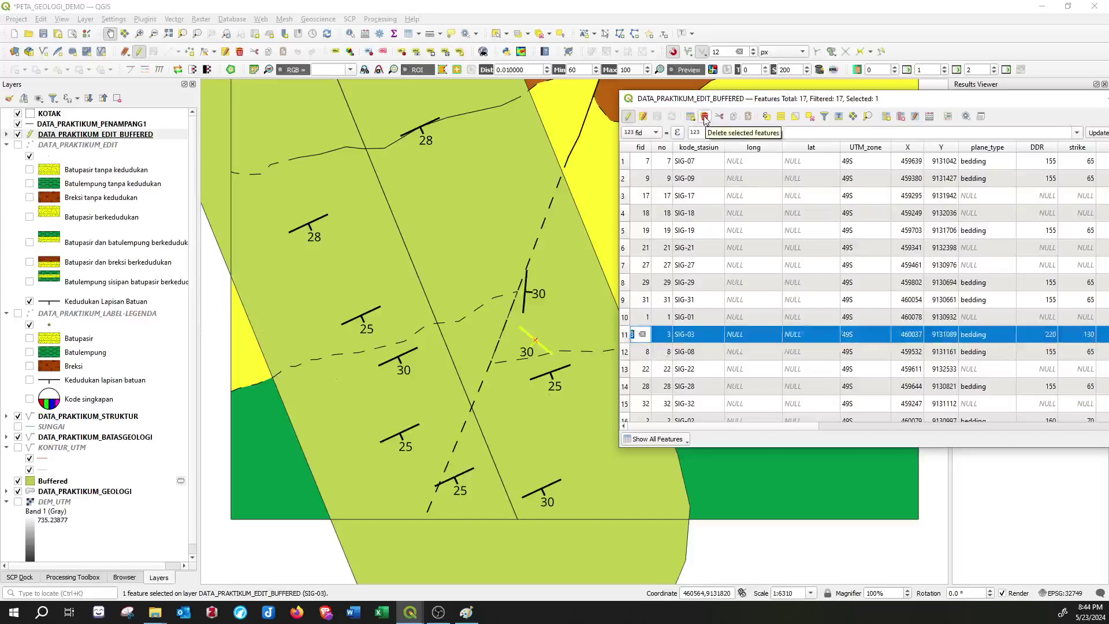
click(704, 118)
click(604, 323)
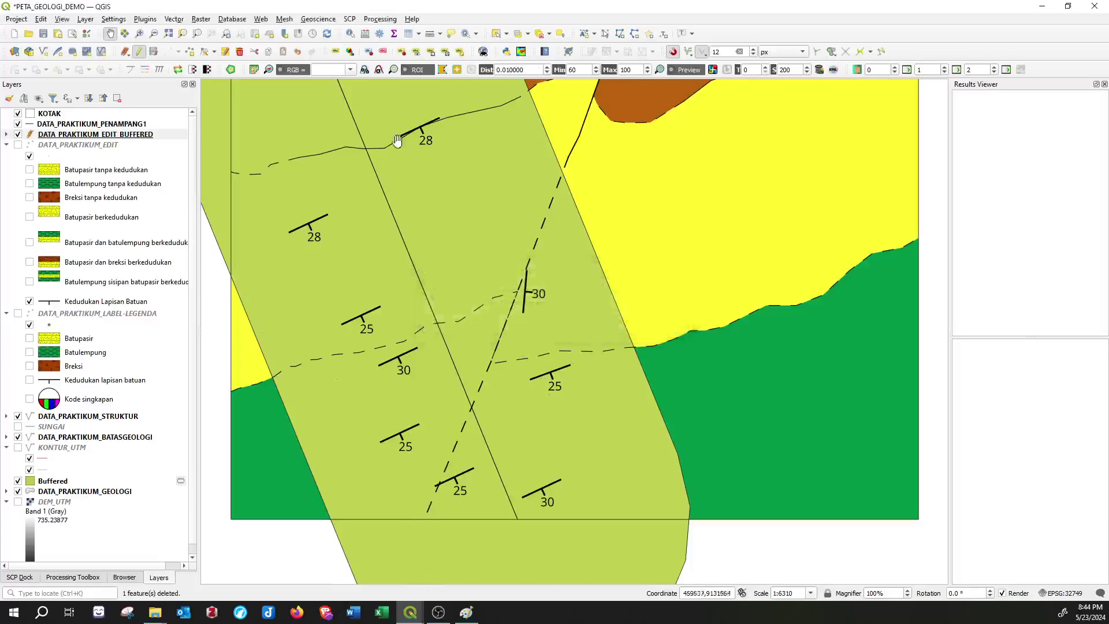
- Delete the SIG-04 feature with strike 5 from the DATA_PRAKTIKUM_EDIT_BUFFERED attribute table
click(406, 612)
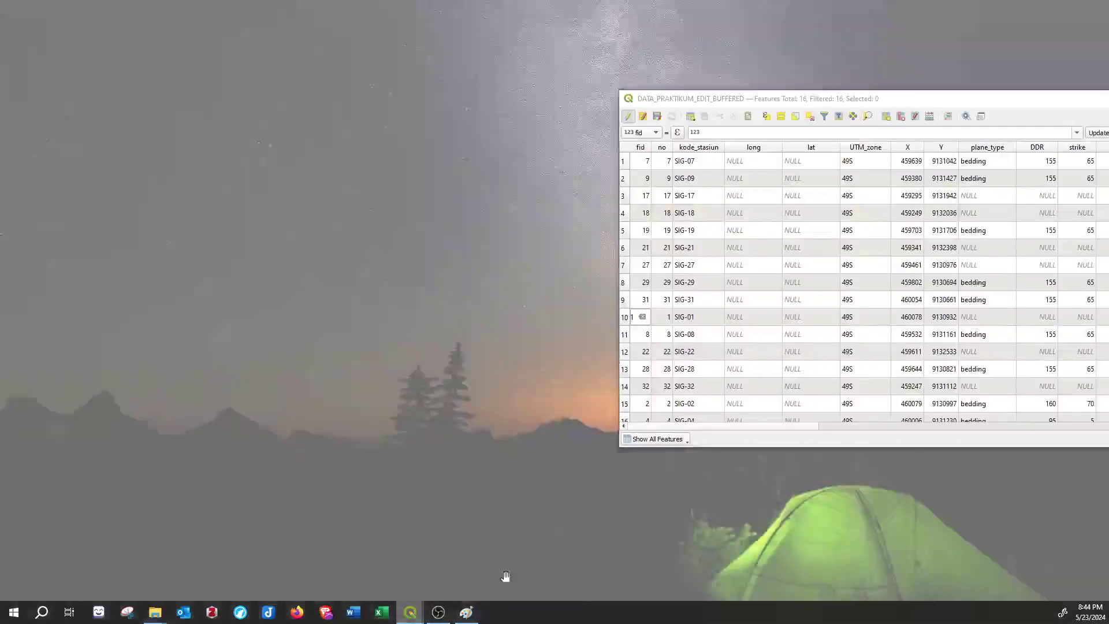
click(505, 579)
scroll(800, 337, down, 1)
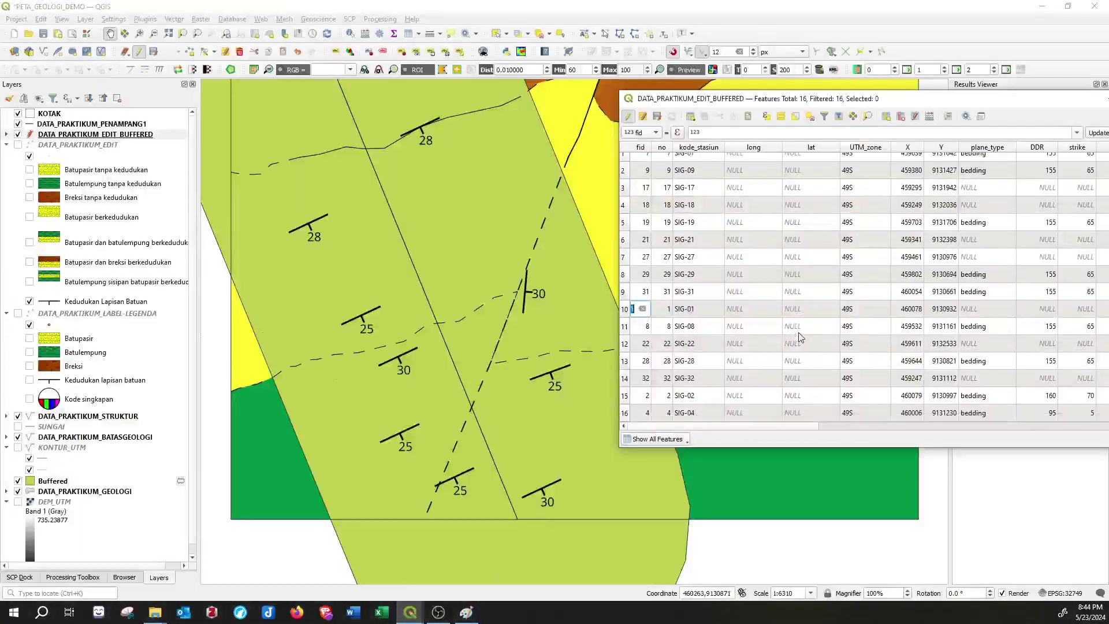
click(627, 415)
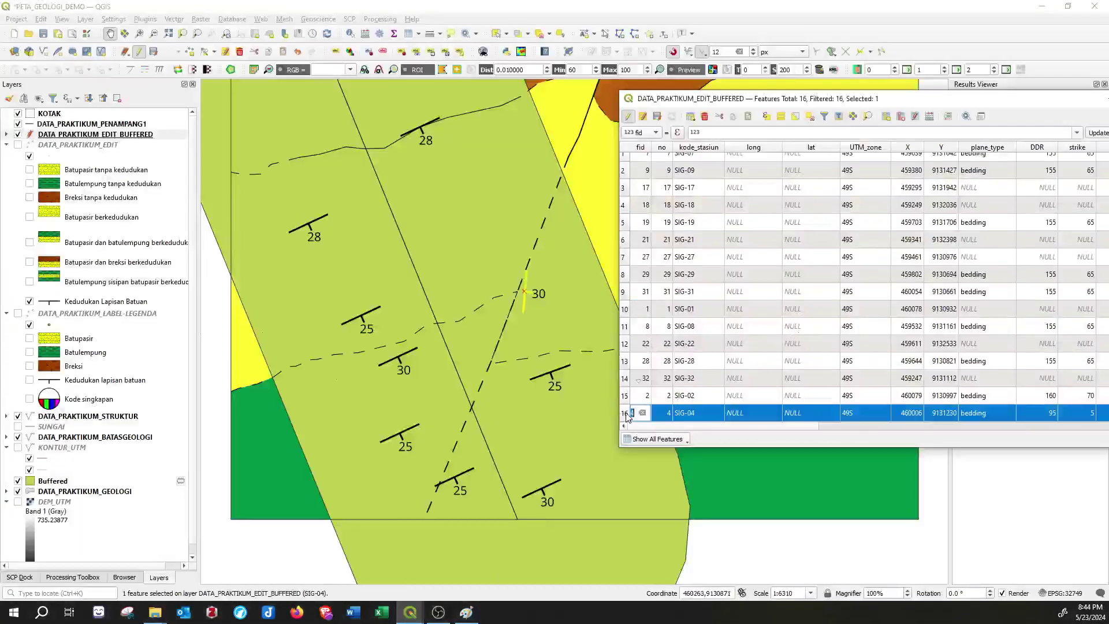
click(704, 117)
click(603, 317)
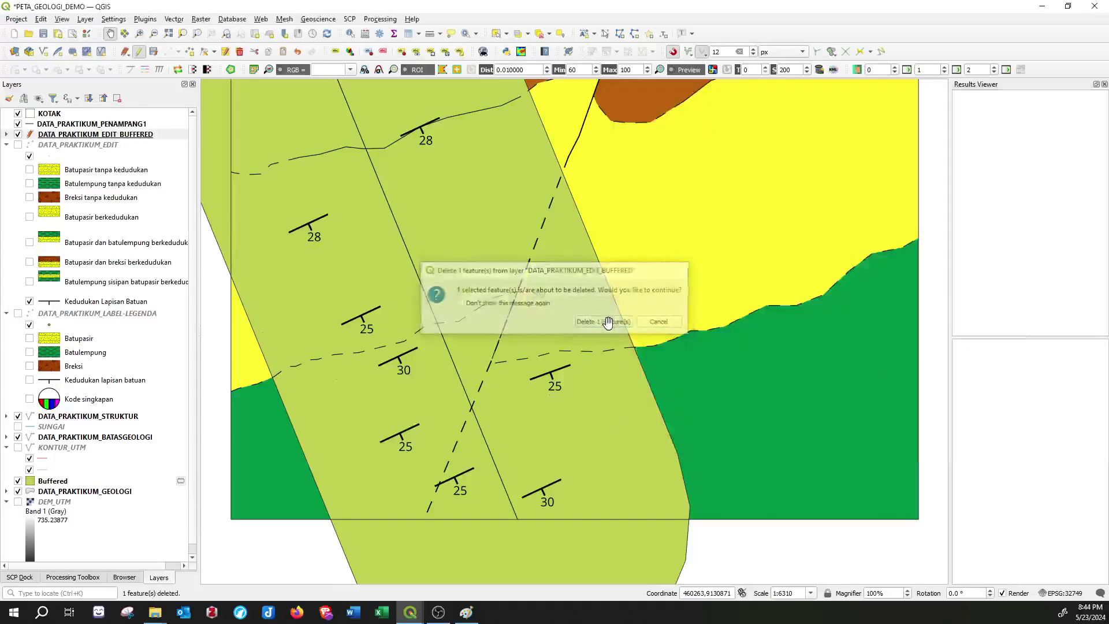
- Bring back the attribute table and sort its rows by PLUNGE_STRIKE so the NULL records are grouped first
mouse_move(410, 612)
click(418, 557)
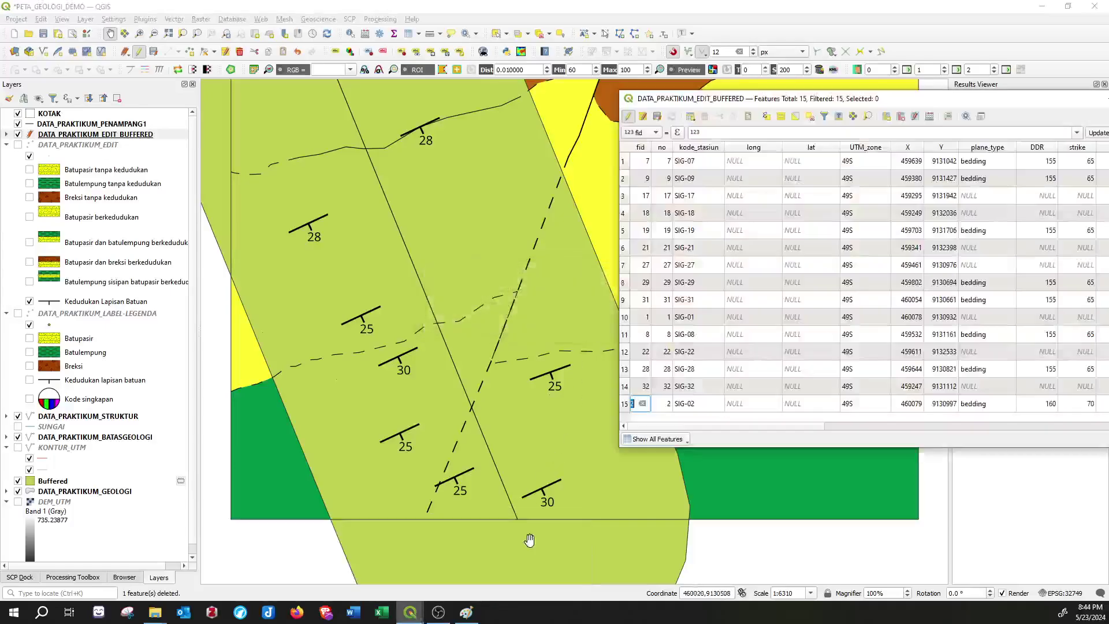
drag(811, 103, 556, 107)
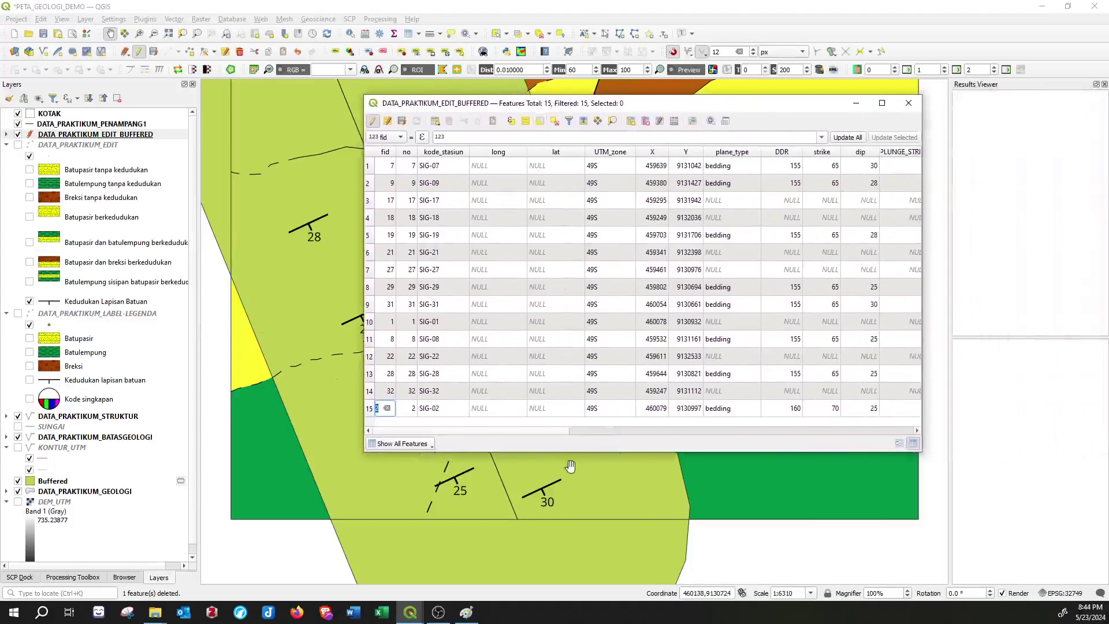
drag(511, 431, 586, 442)
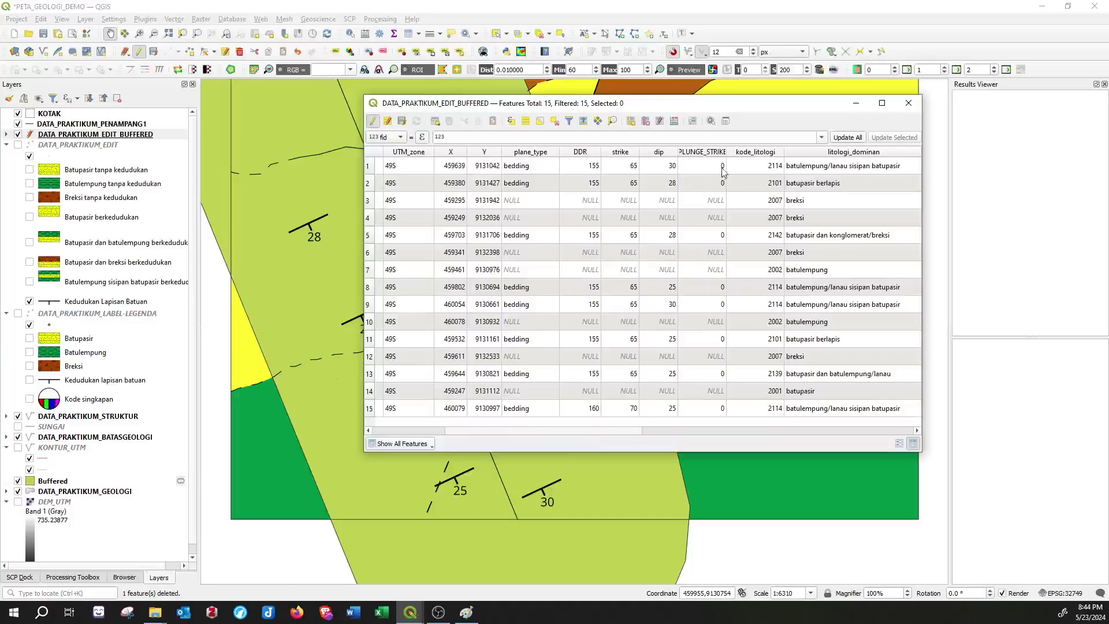
click(678, 152)
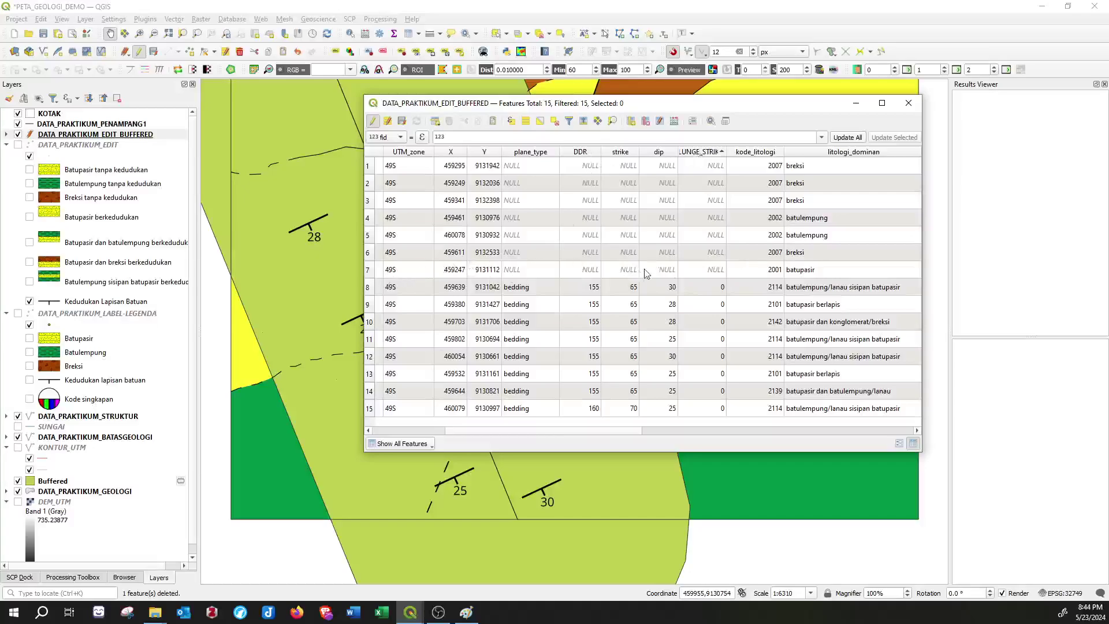
- Select the seven rows with NULL strike and dip values and delete these features from the buffered layer
click(368, 270)
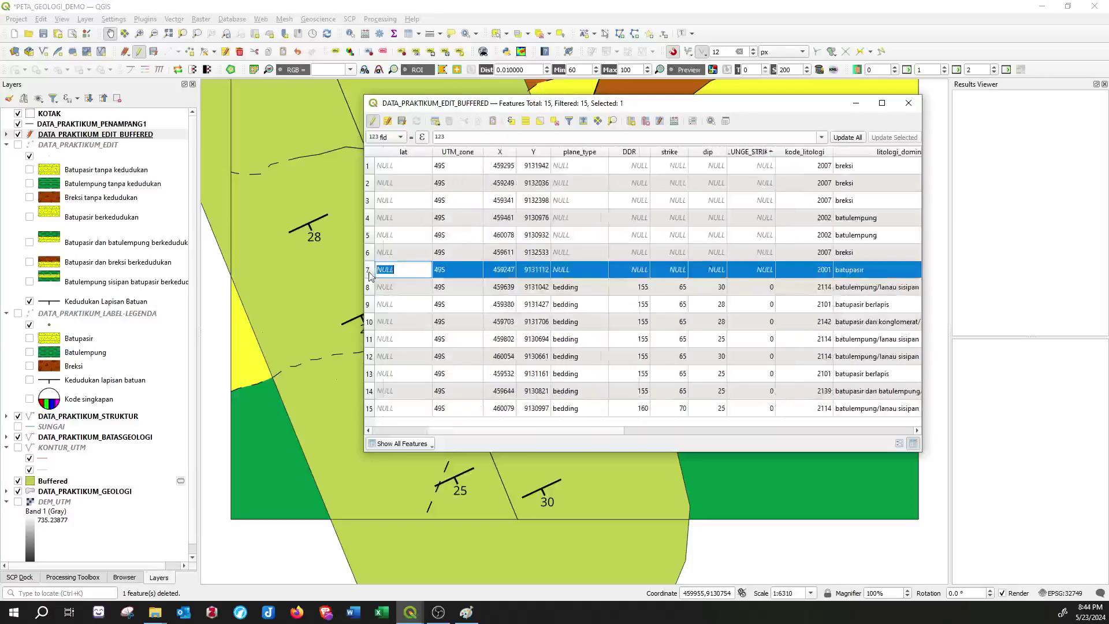
shift+click(368, 166)
drag(546, 106, 686, 198)
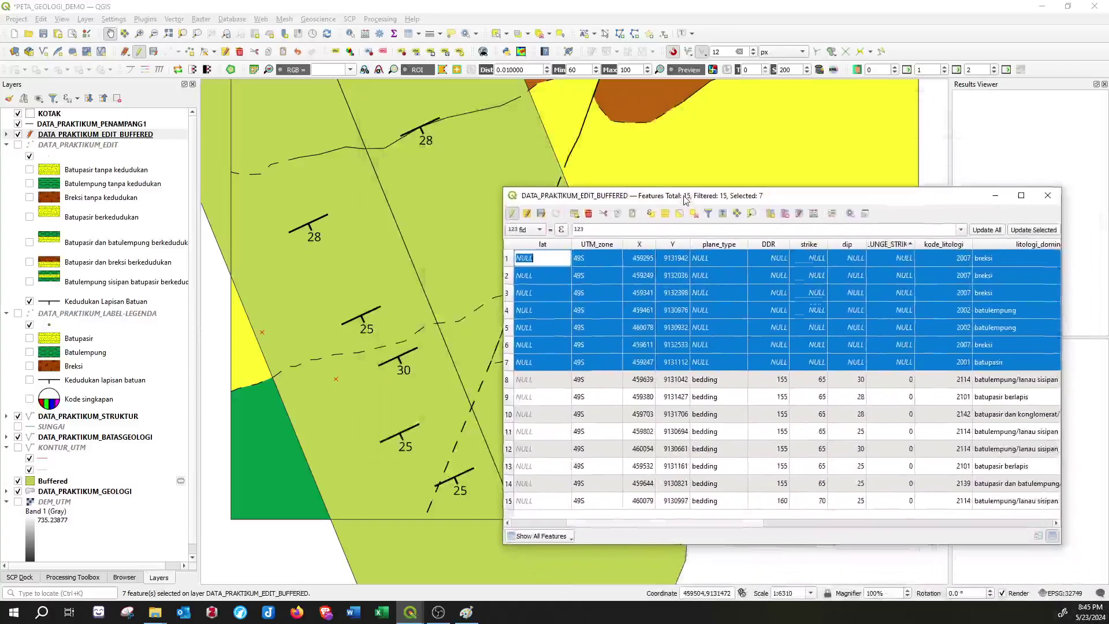
scroll(416, 299, down, 1)
drag(586, 202, 640, 186)
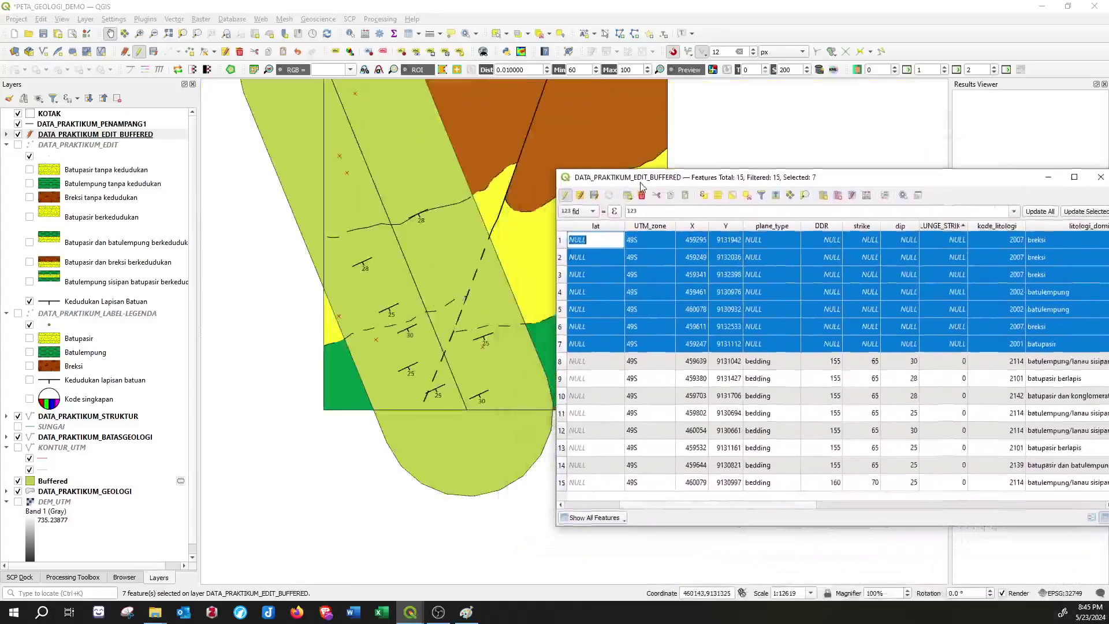
drag(851, 178, 685, 139)
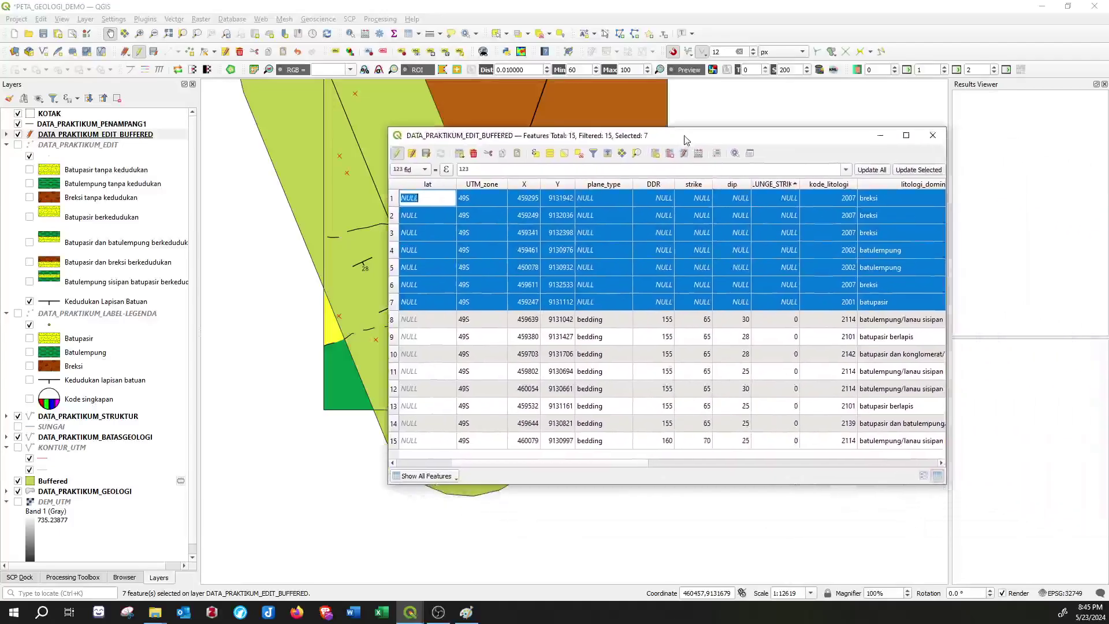
click(473, 154)
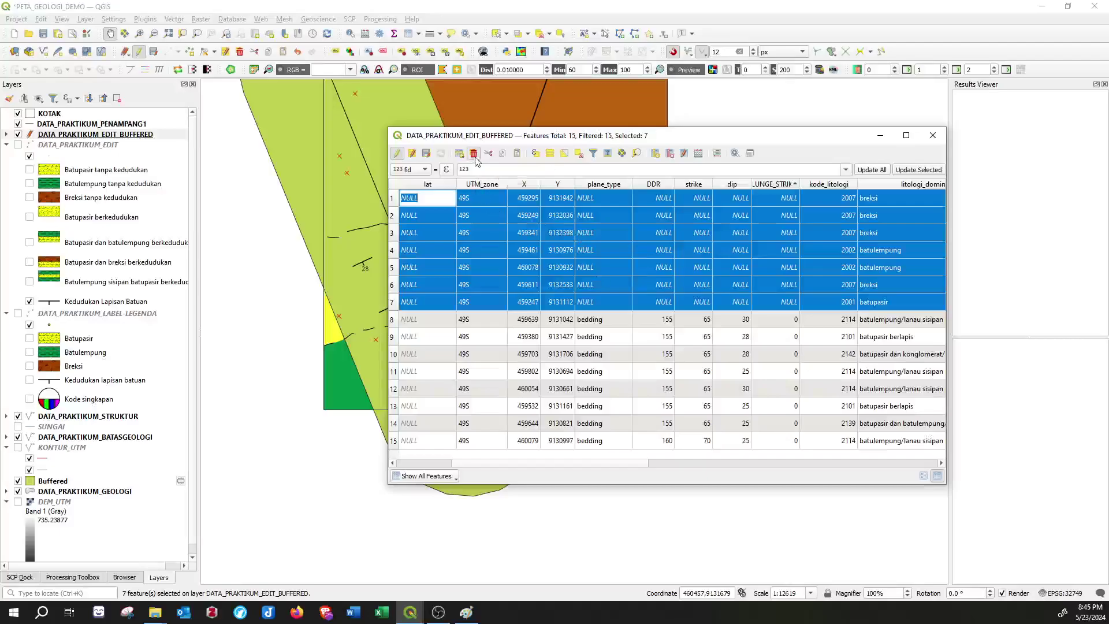
click(614, 322)
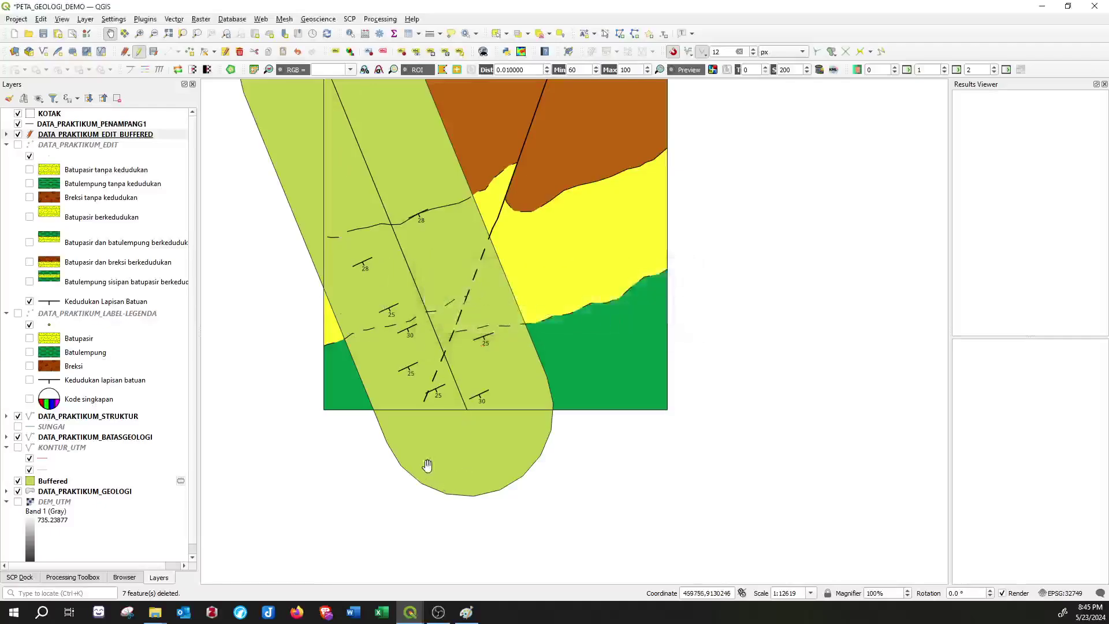
- Stop editing DATA_PRAKTIKUM_EDIT_BUFFERED with the changes saved, and close its attribute table
click(410, 611)
click(487, 574)
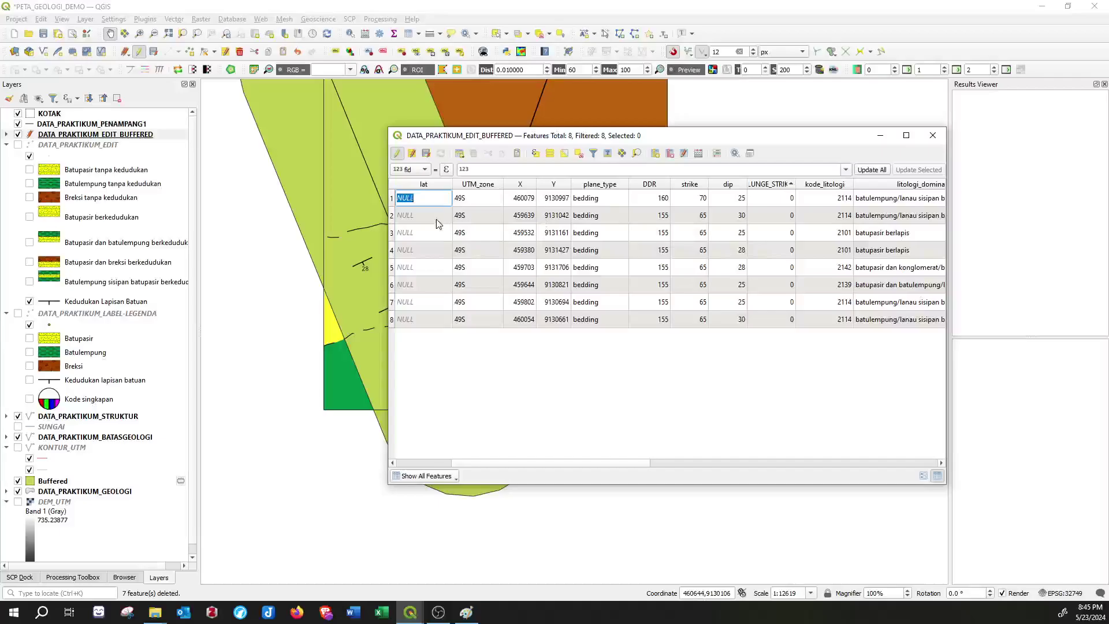
drag(538, 142, 730, 129)
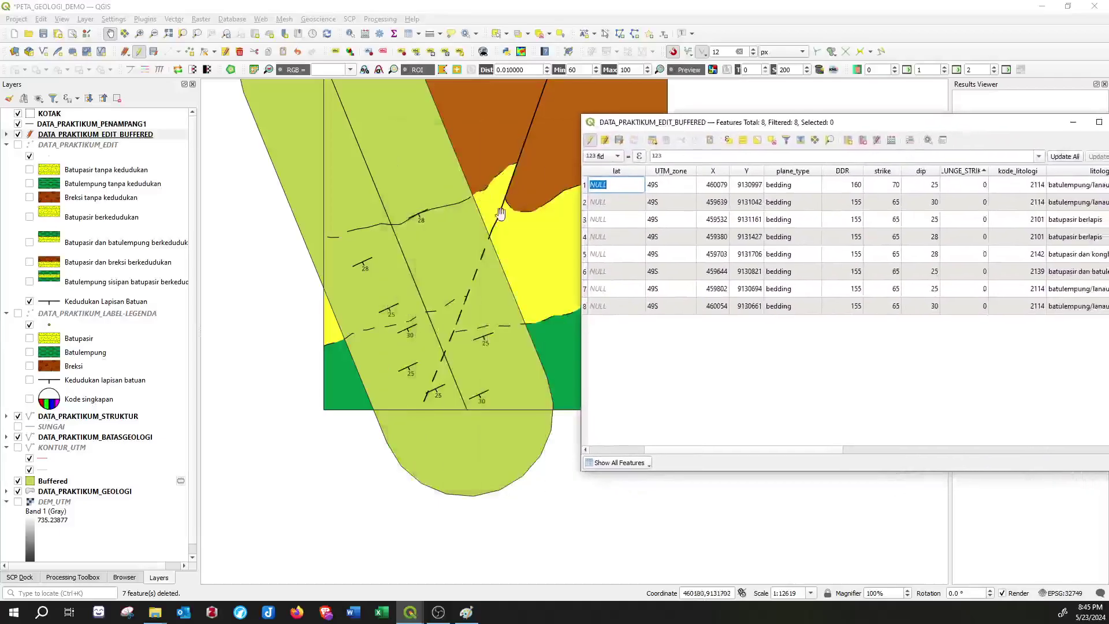
click(590, 140)
click(567, 380)
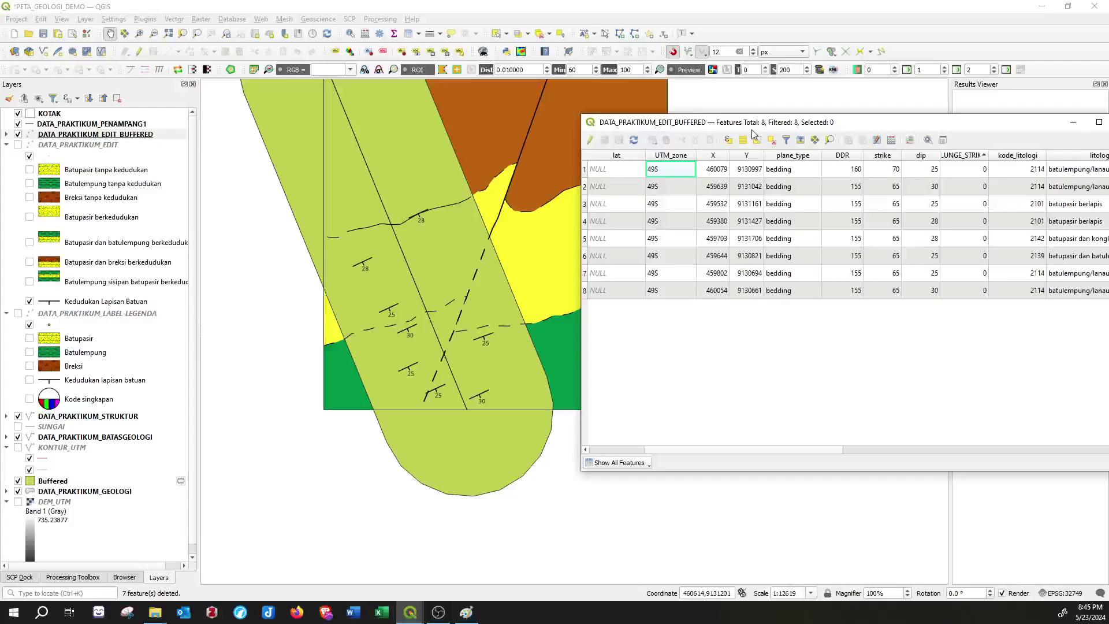
drag(753, 133, 385, 141)
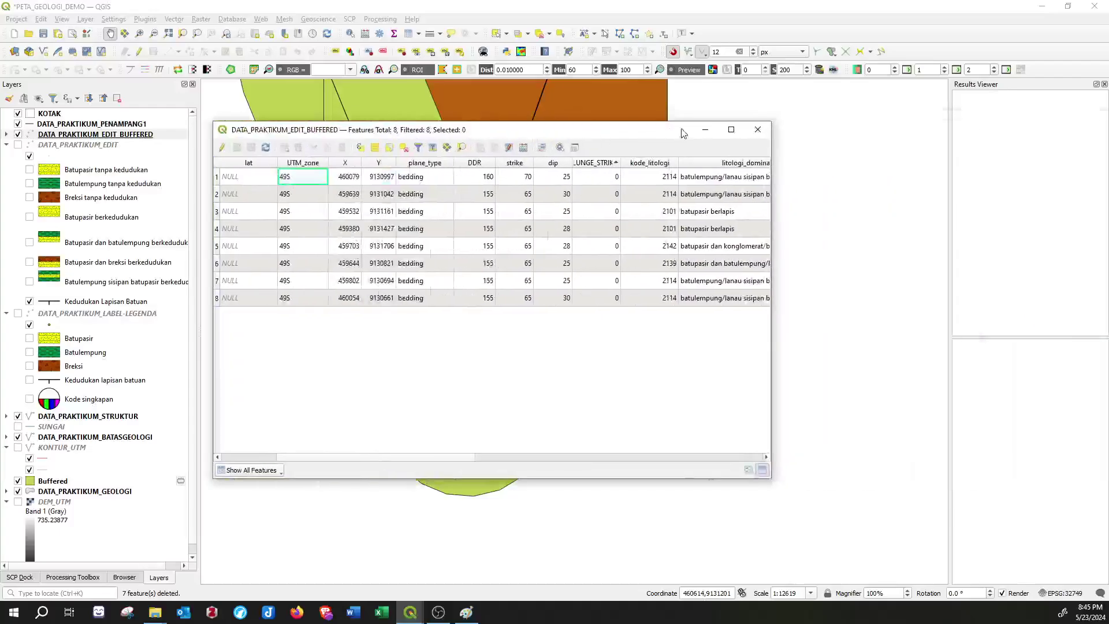
click(768, 132)
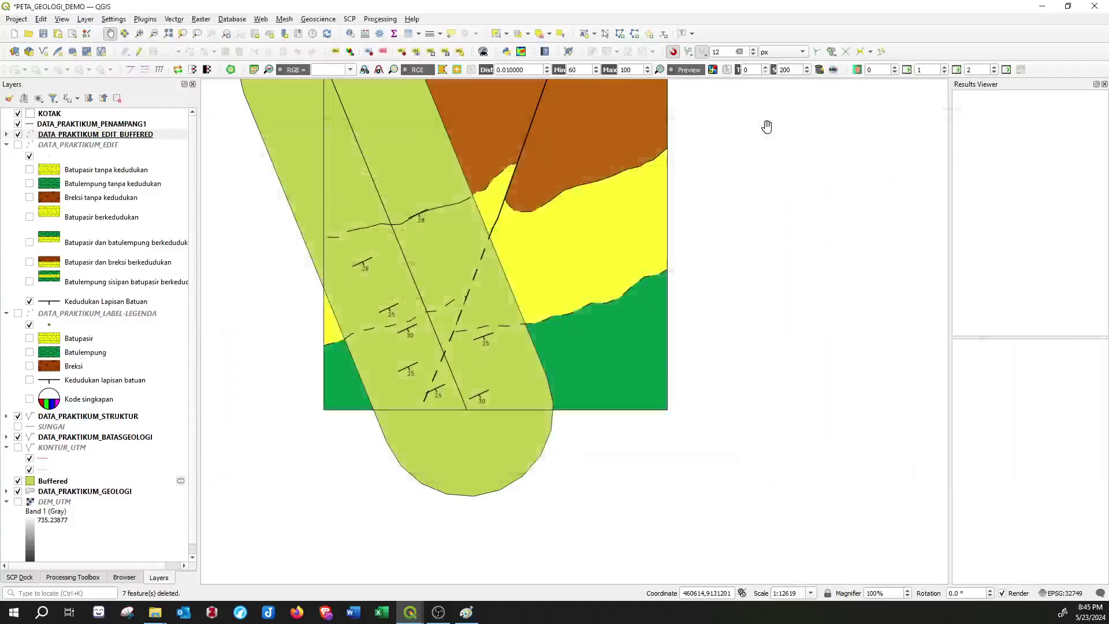
click(173, 21)
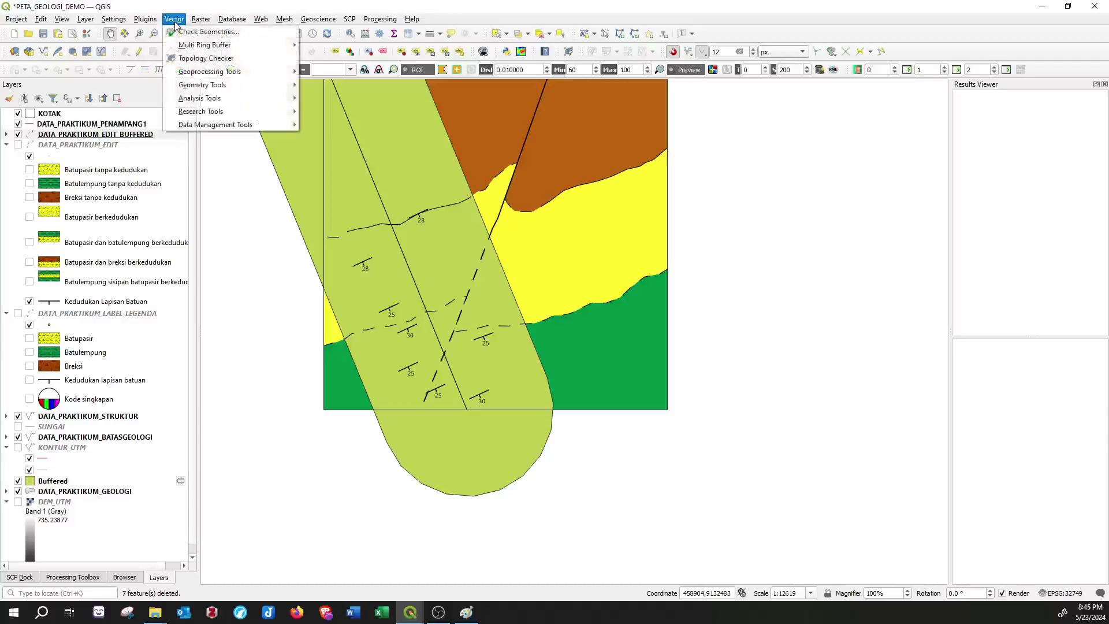
mouse_move(202, 22)
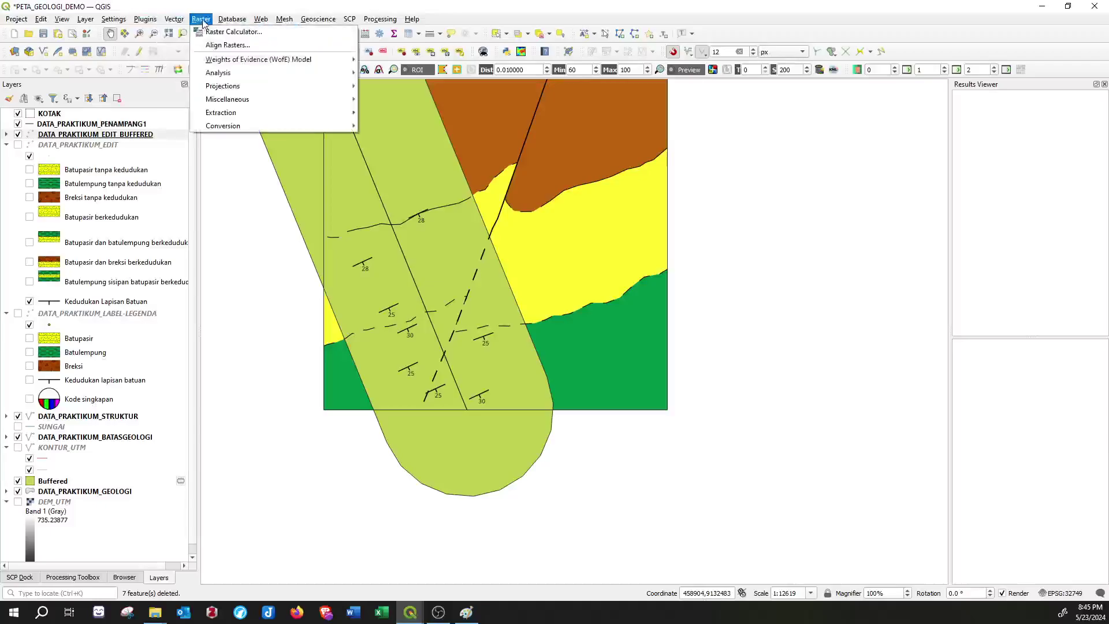
mouse_move(148, 22)
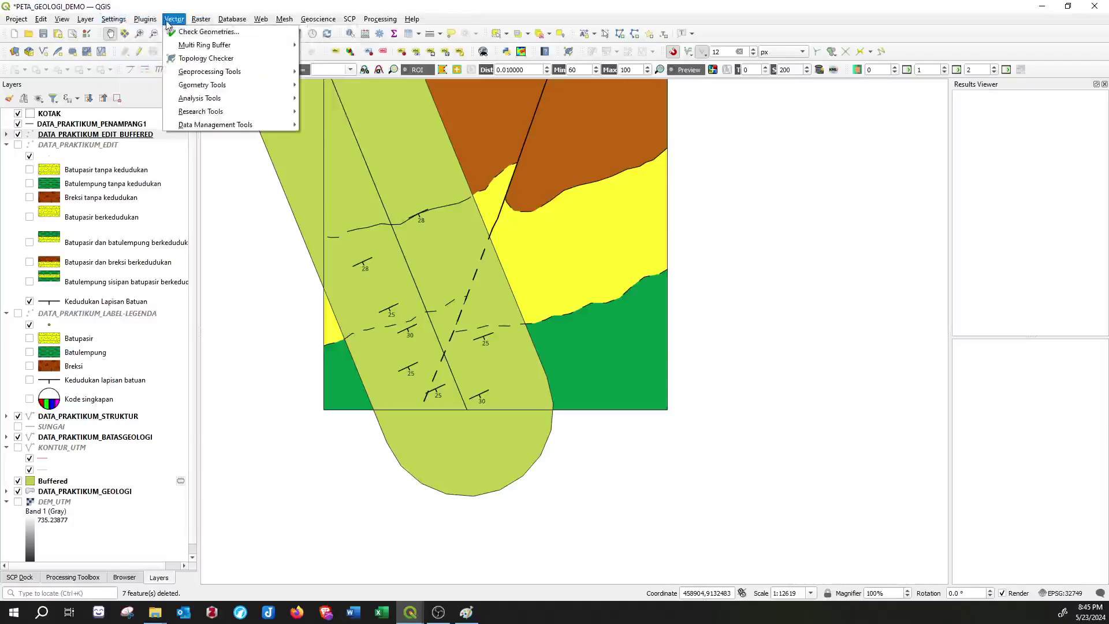
mouse_move(195, 85)
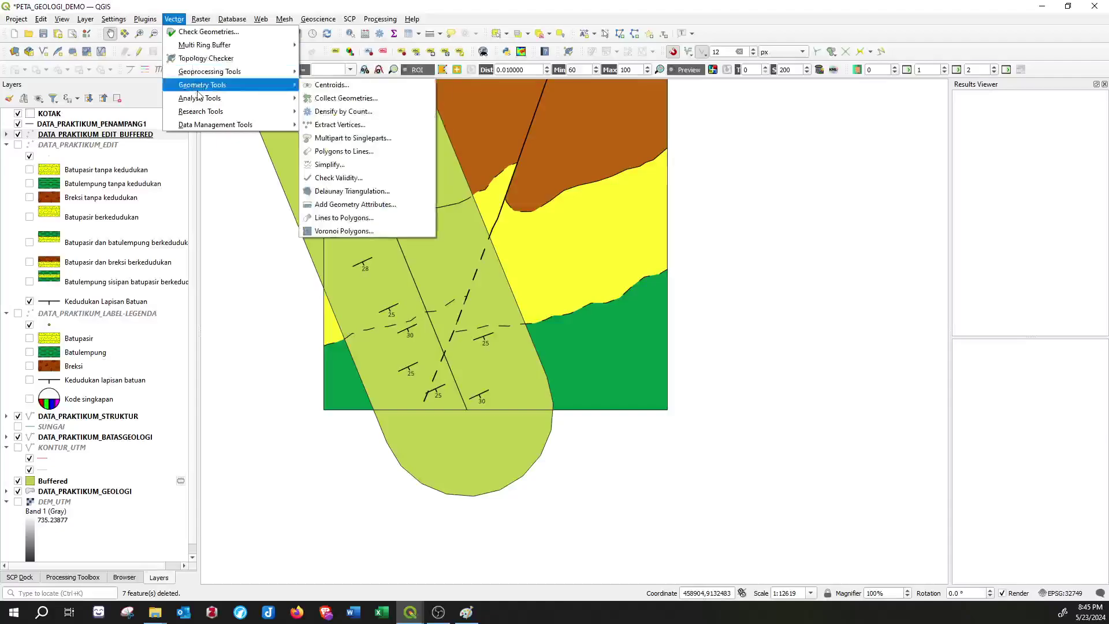
mouse_move(215, 115)
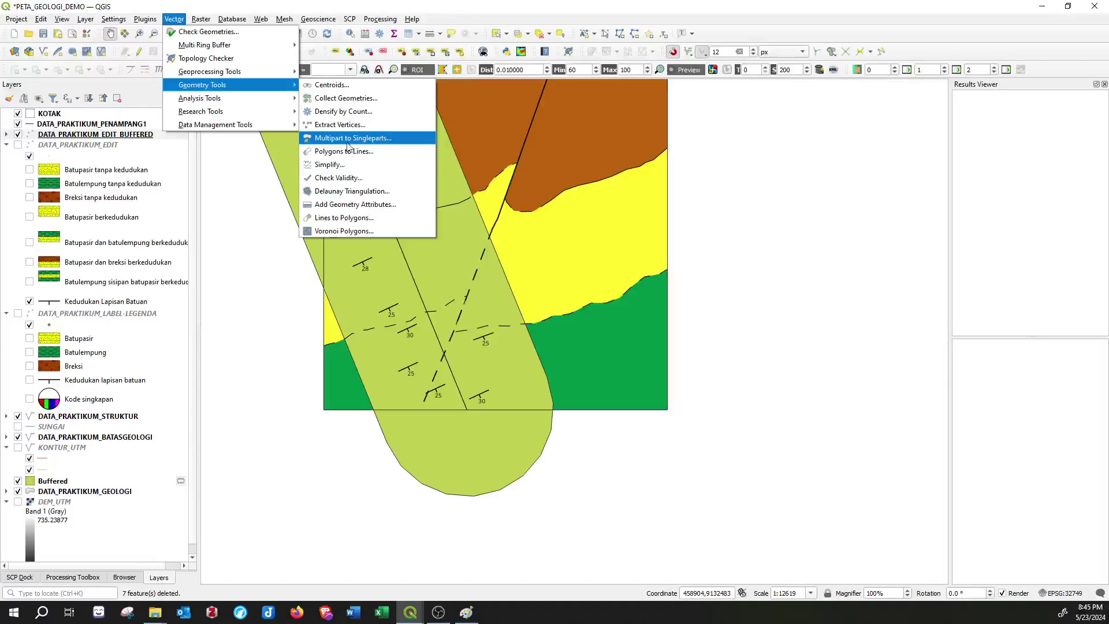
click(103, 126)
- Review the fields and the layer information, including geometry type and coordinate system, in the properties of DATA_PRAKTIKUM_EDIT_BUFFERED
double_click(104, 135)
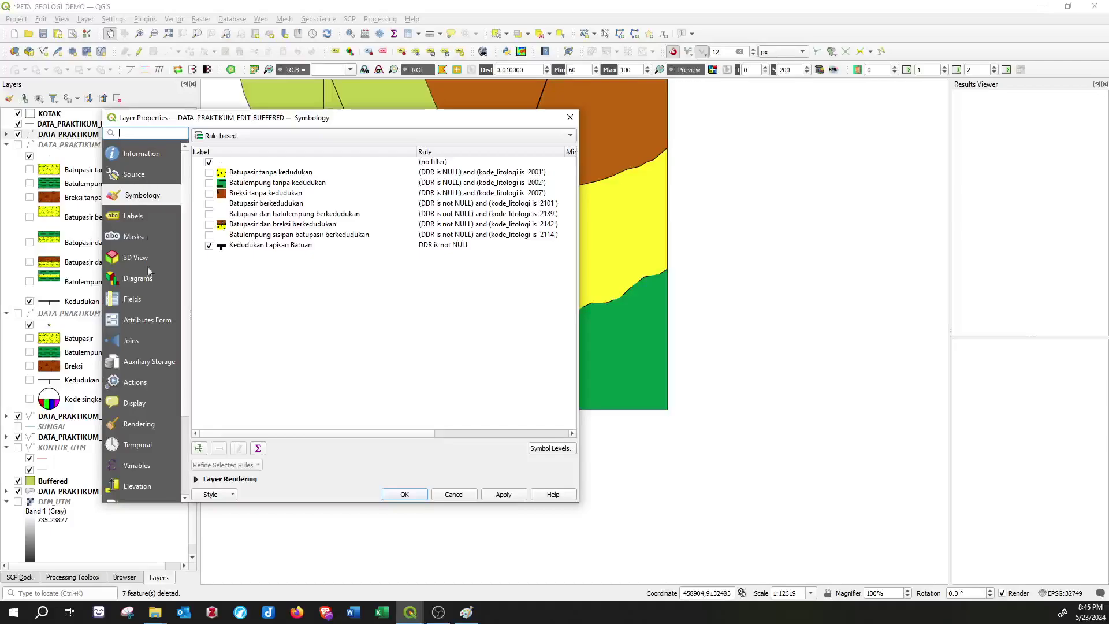
click(147, 301)
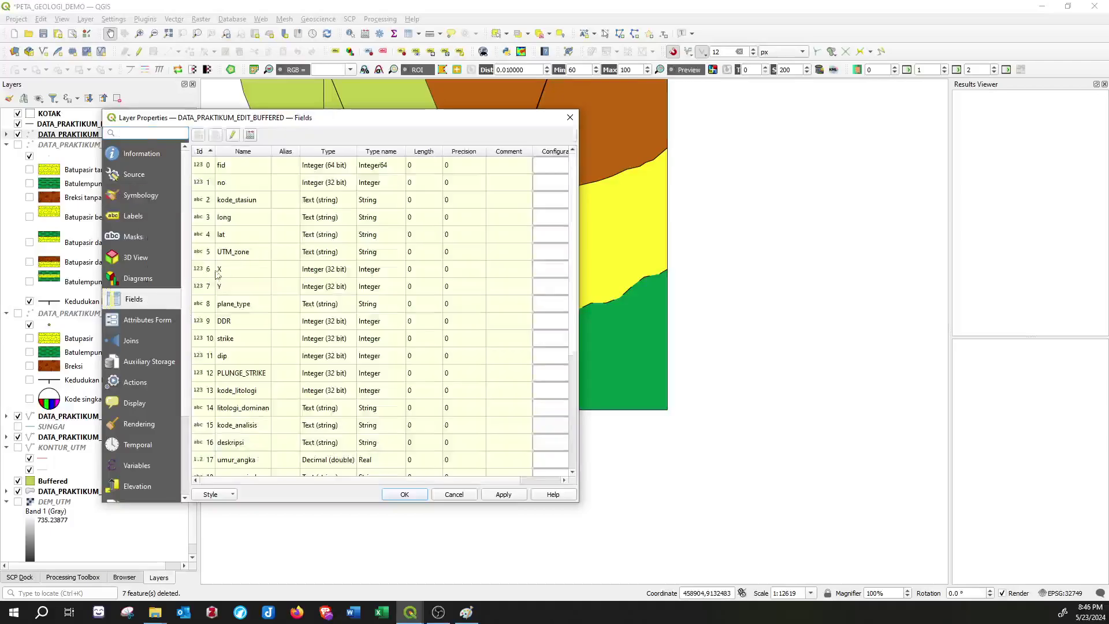
scroll(366, 198, down, 1)
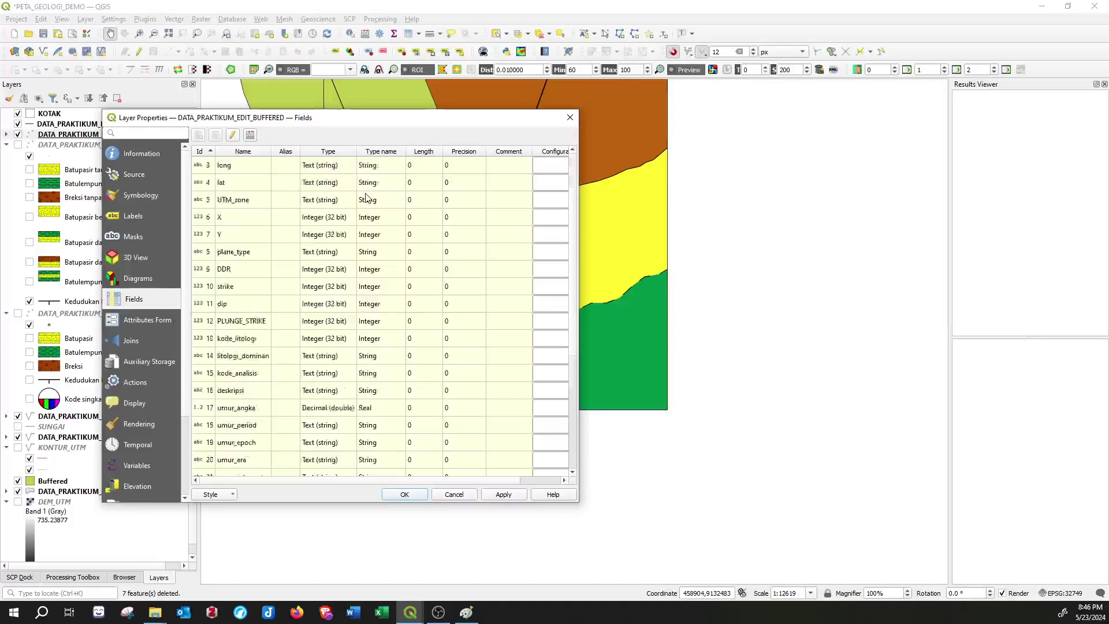
scroll(356, 242, down, 2)
click(141, 154)
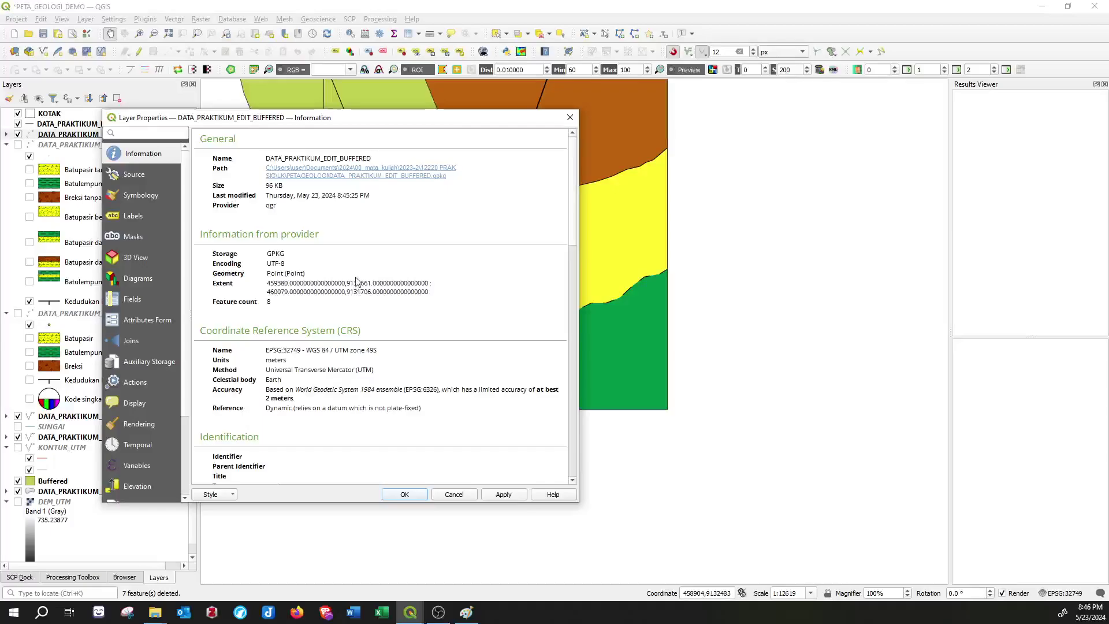
scroll(355, 280, down, 3)
scroll(355, 280, down, 2)
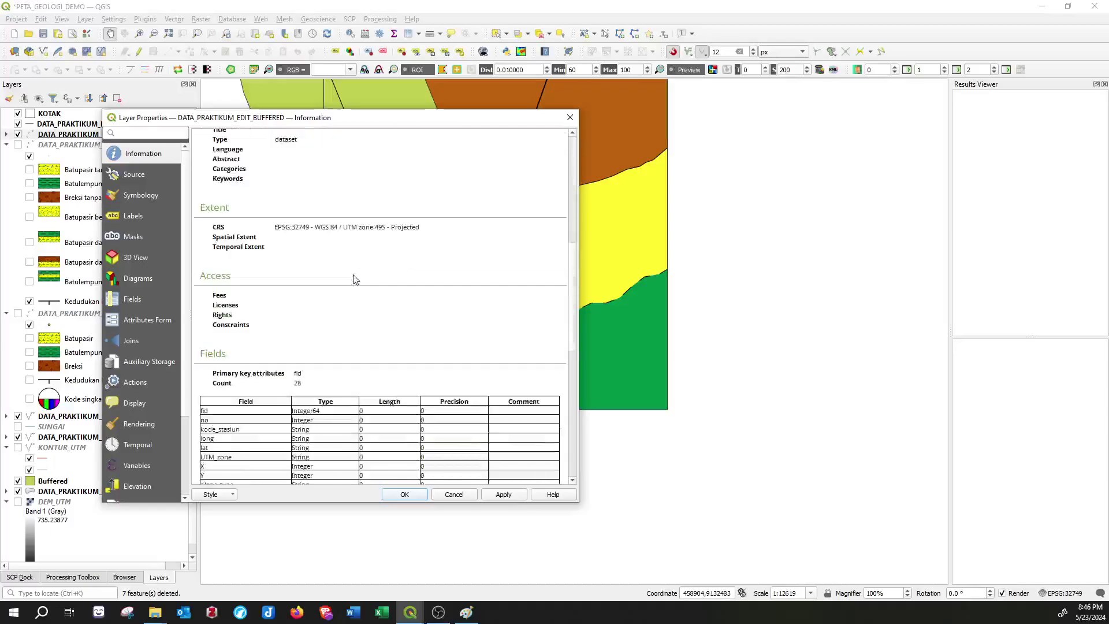
scroll(355, 279, up, 3)
scroll(320, 243, up, 3)
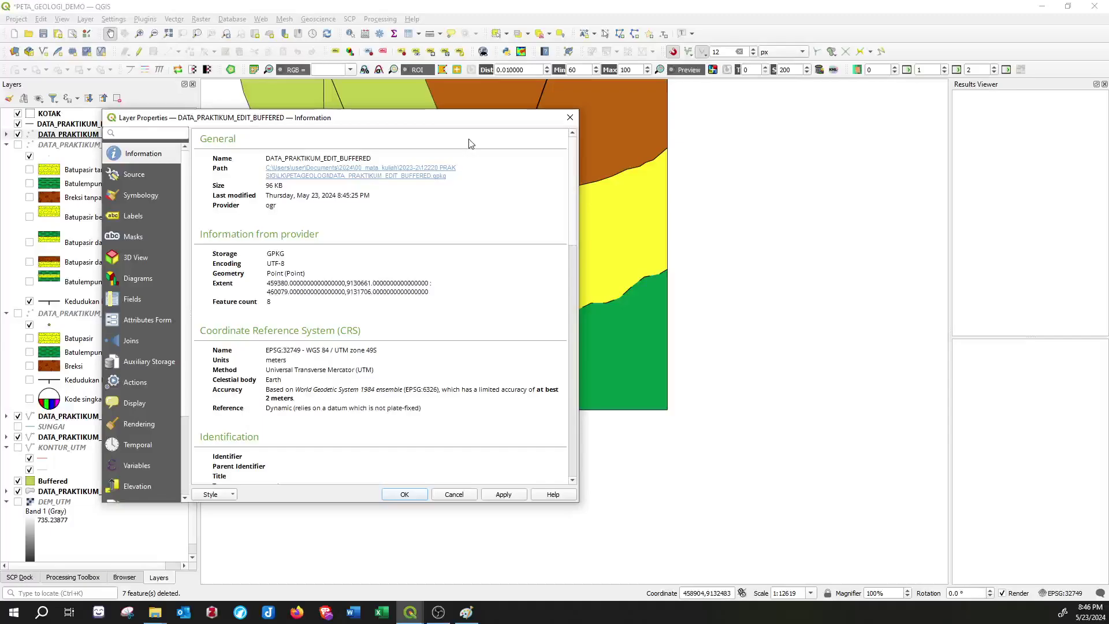
click(570, 117)
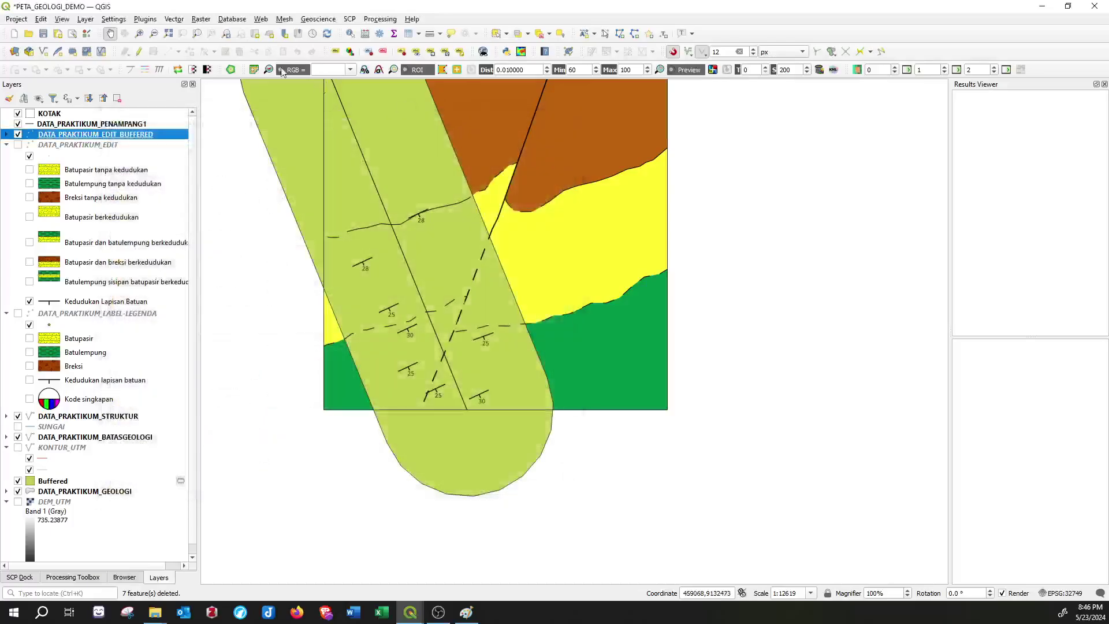
click(173, 19)
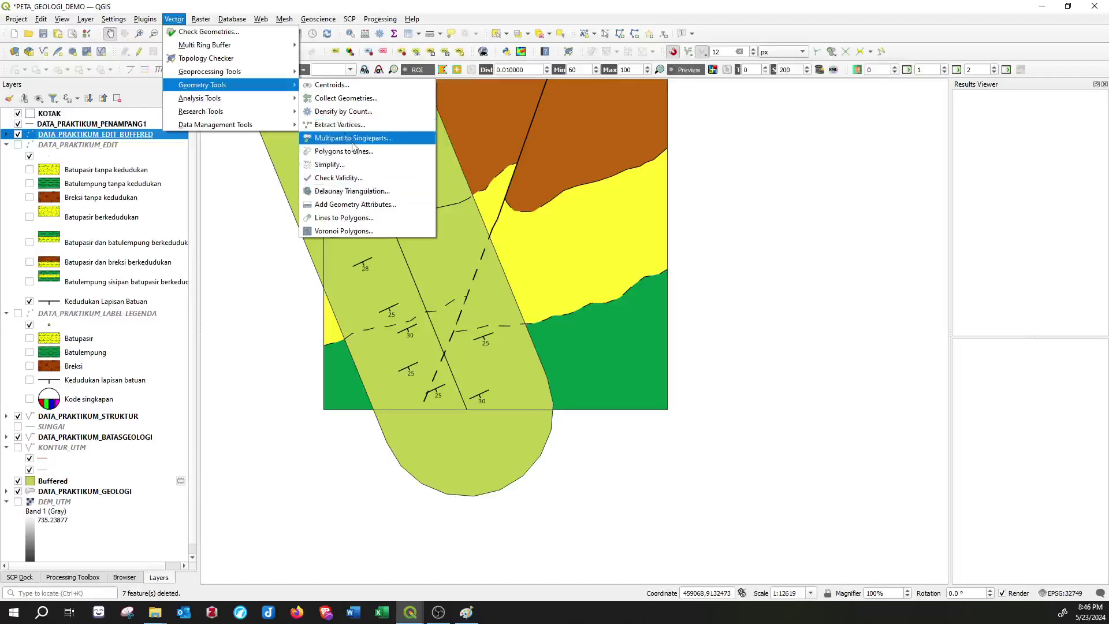
click(488, 6)
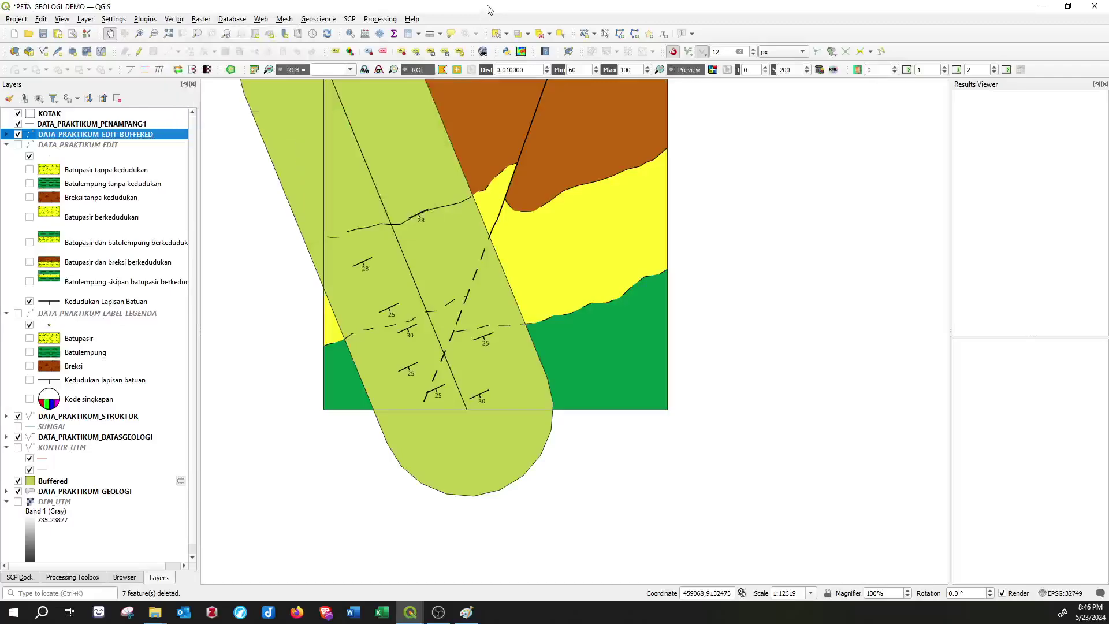
- Open the qProf plugin and dock it together with the Results Viewer, widened so its input settings fit
click(147, 20)
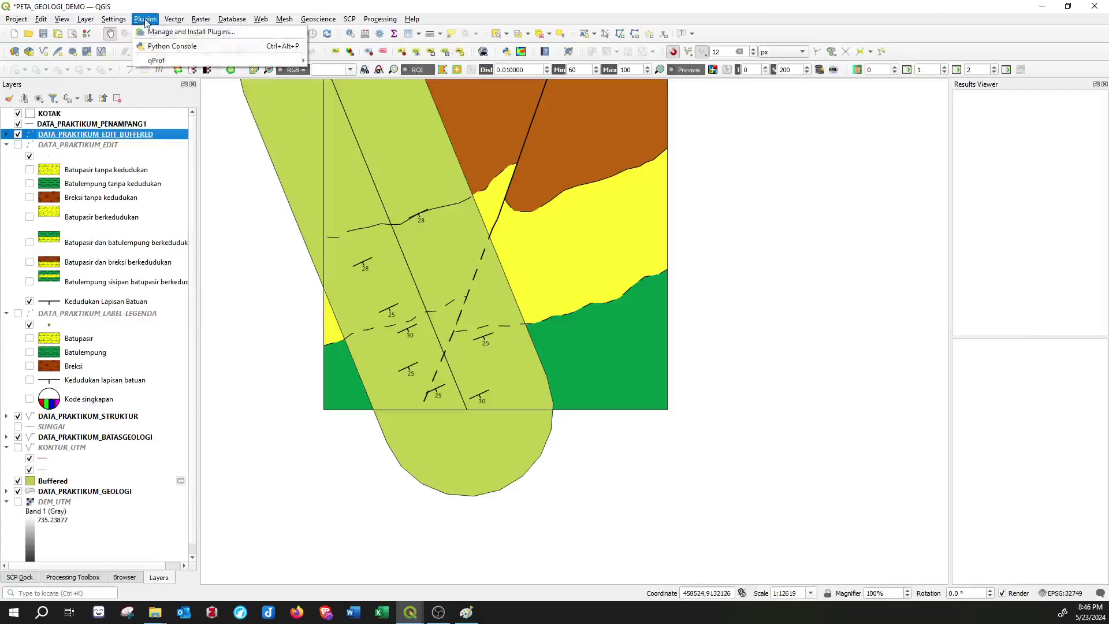
mouse_move(155, 60)
click(320, 59)
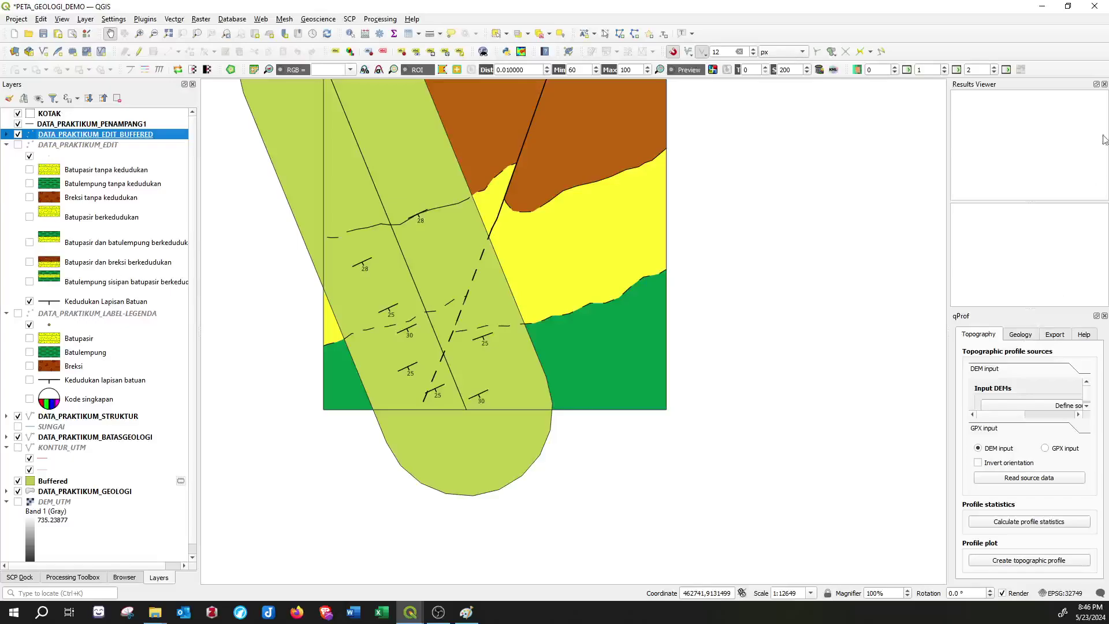
drag(1036, 318, 1023, 182)
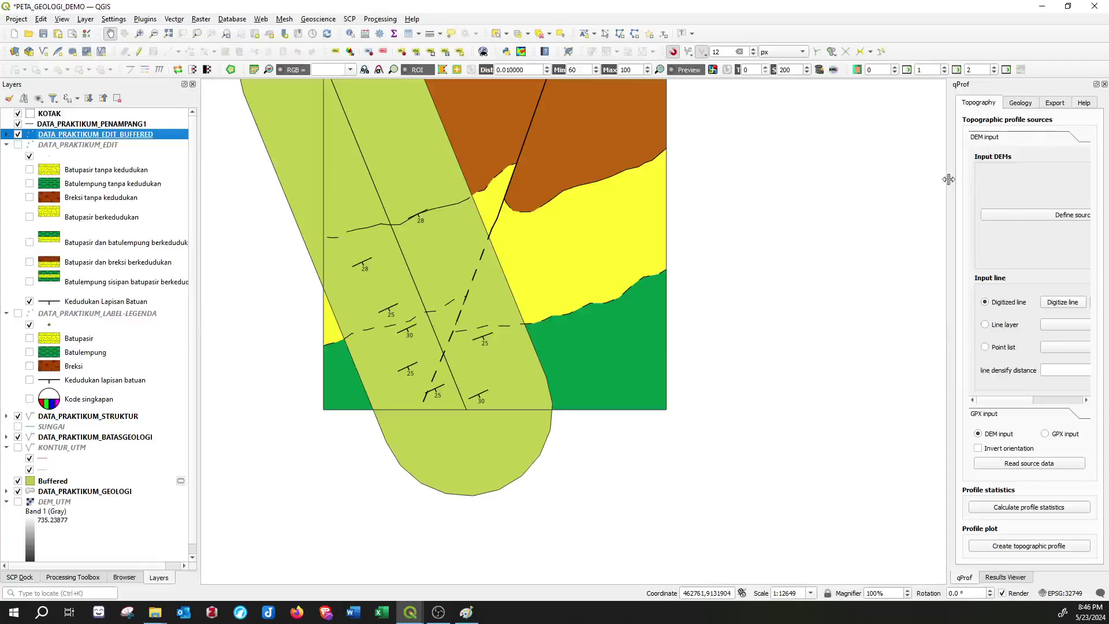
drag(949, 179, 863, 176)
- Define DEM_UTM as the source DEM and use the line layer DATA_PRAKTIKUM_PENAMPANG1 as the profile's input line
click(934, 215)
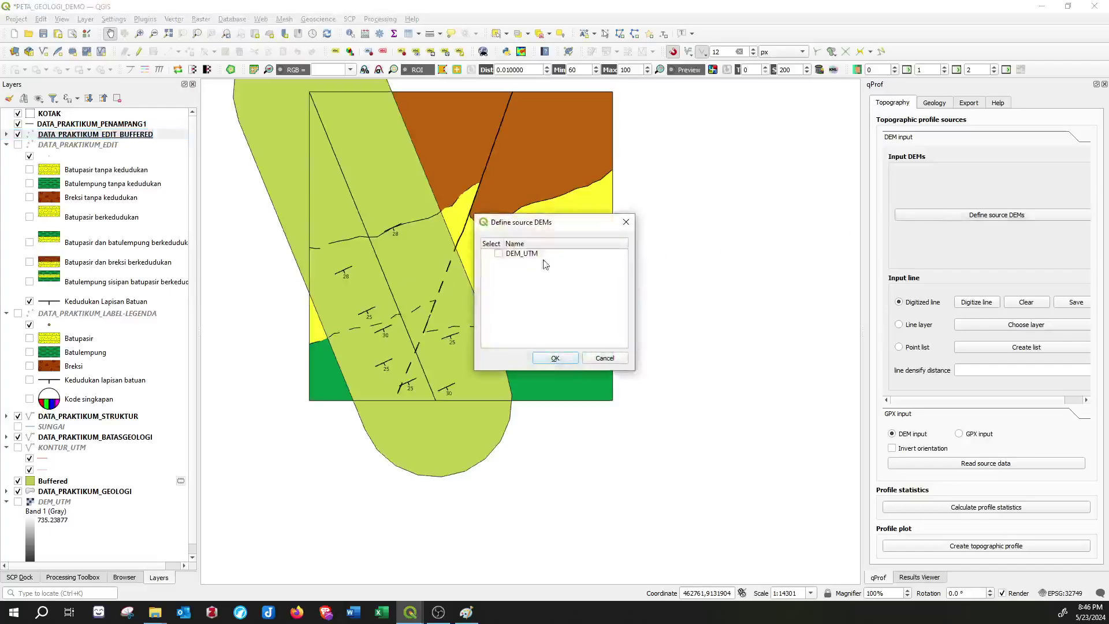
click(553, 359)
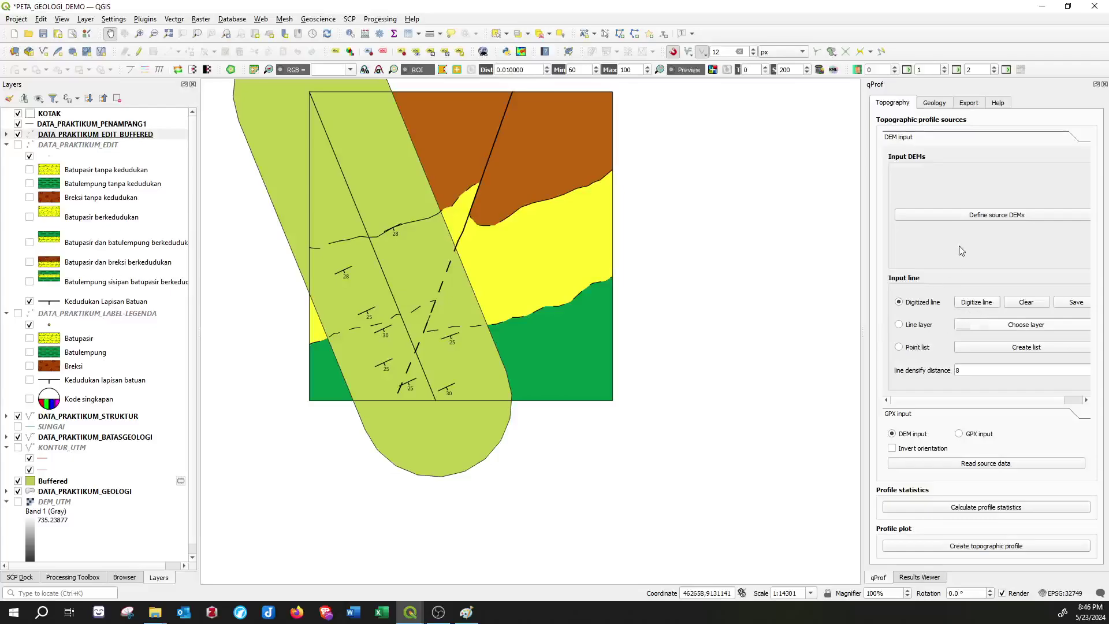
click(980, 326)
click(558, 283)
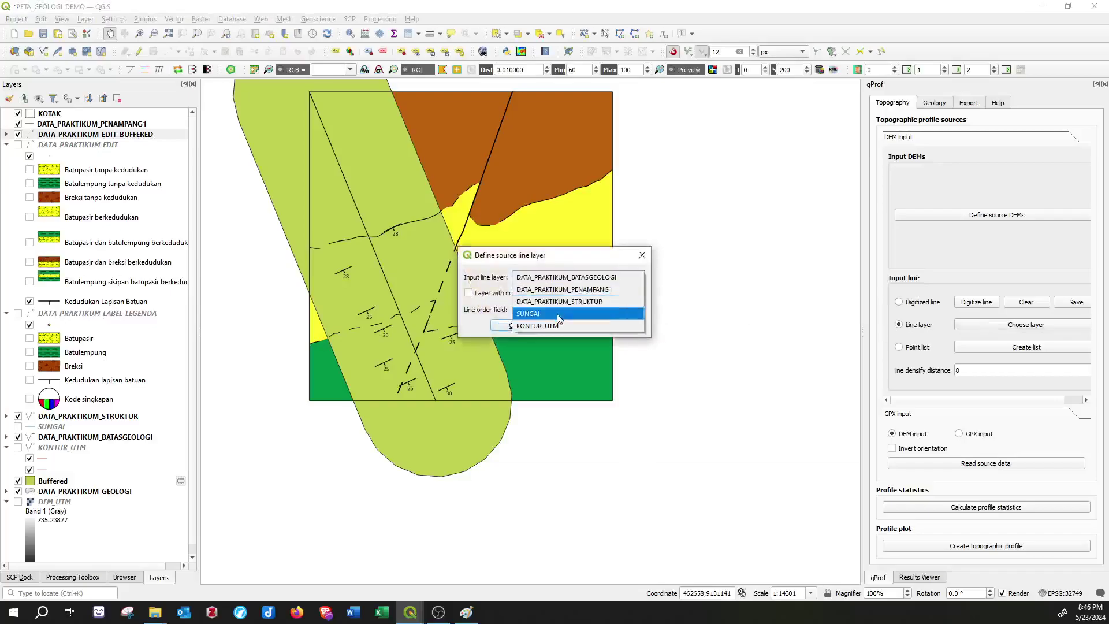
click(598, 291)
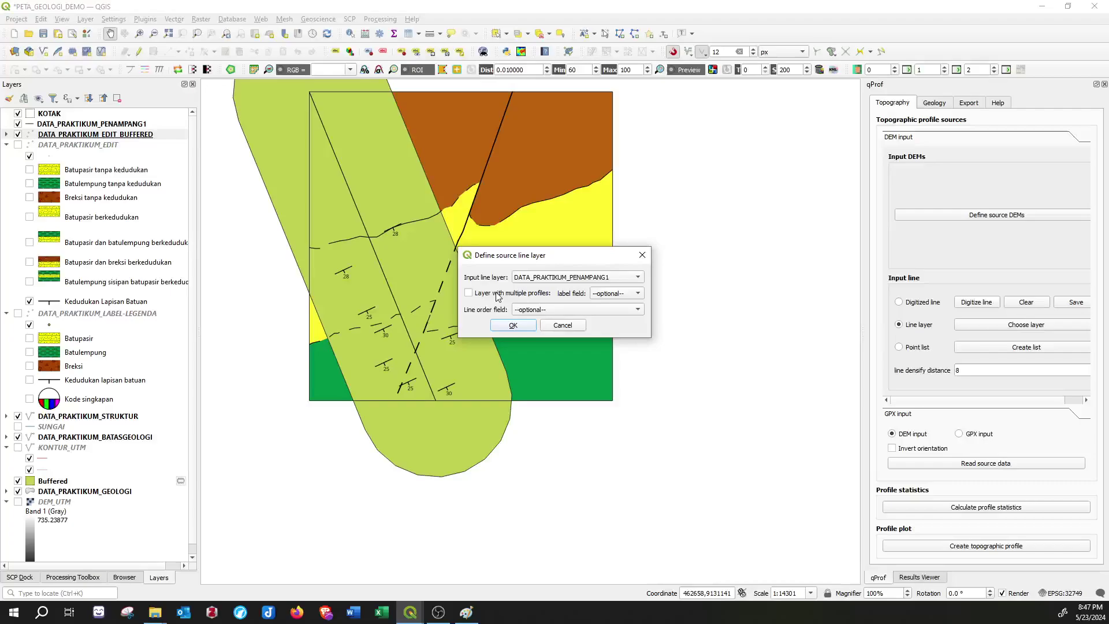
click(511, 325)
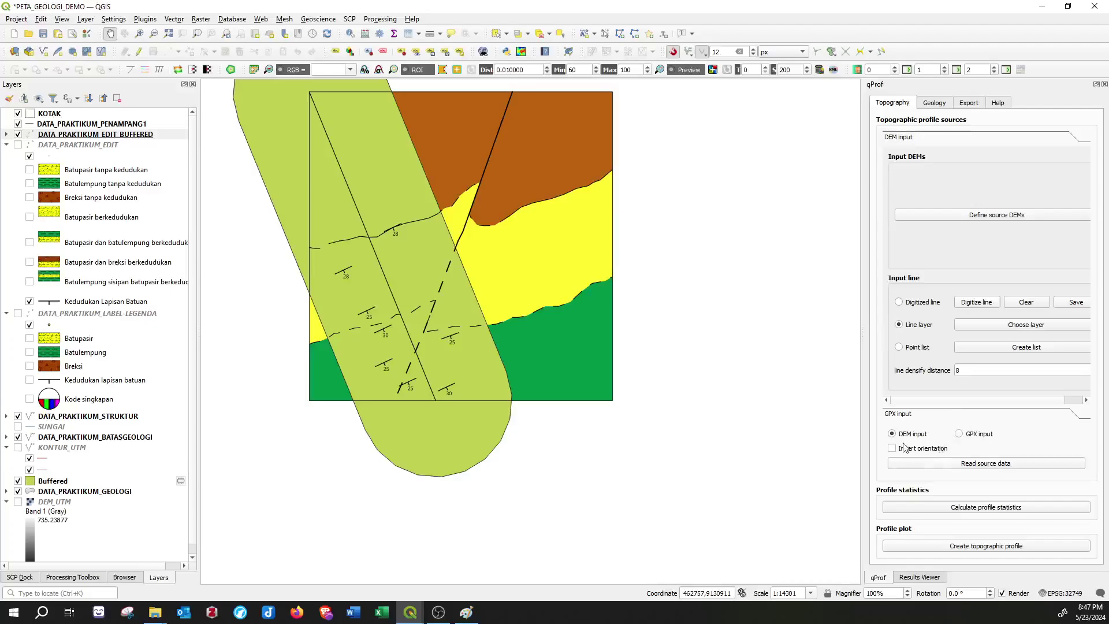
- Read the source data for the DEM profile, and calculate and view its profile statistics
click(905, 465)
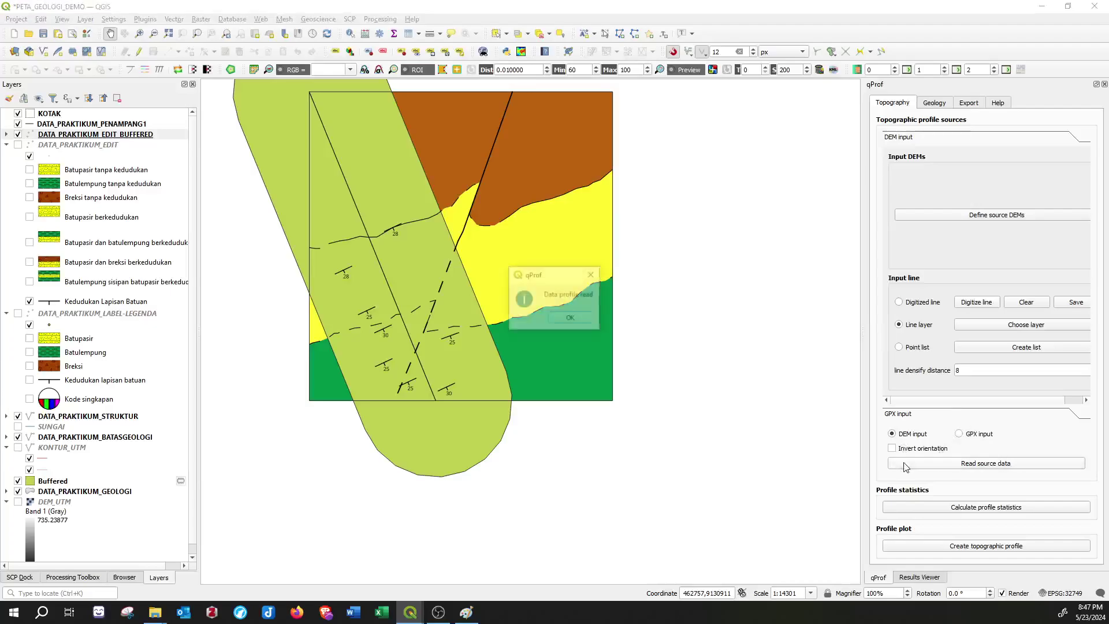
click(569, 316)
click(928, 507)
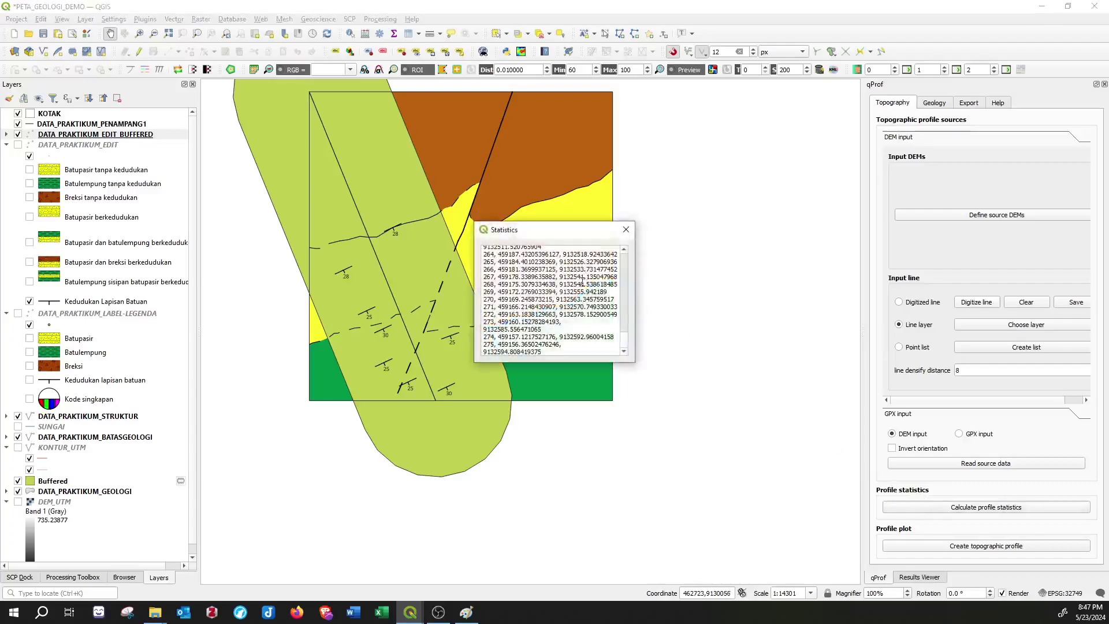
scroll(577, 291, down, 1)
click(625, 229)
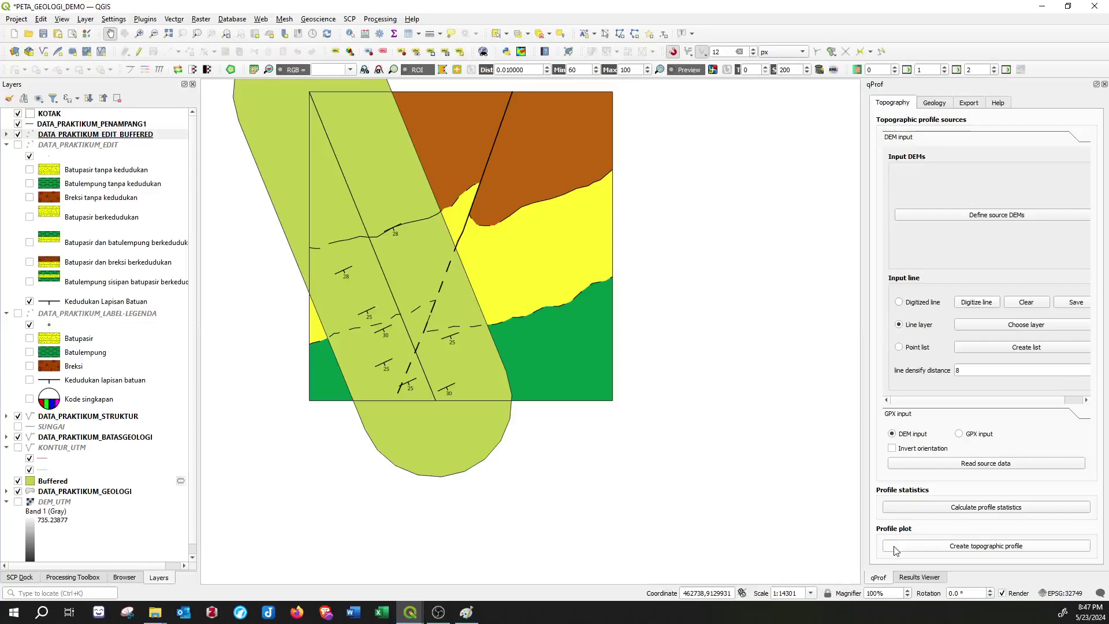
- Start creating the topographic profile and set the DEM_UTM elevation line color to black
click(896, 546)
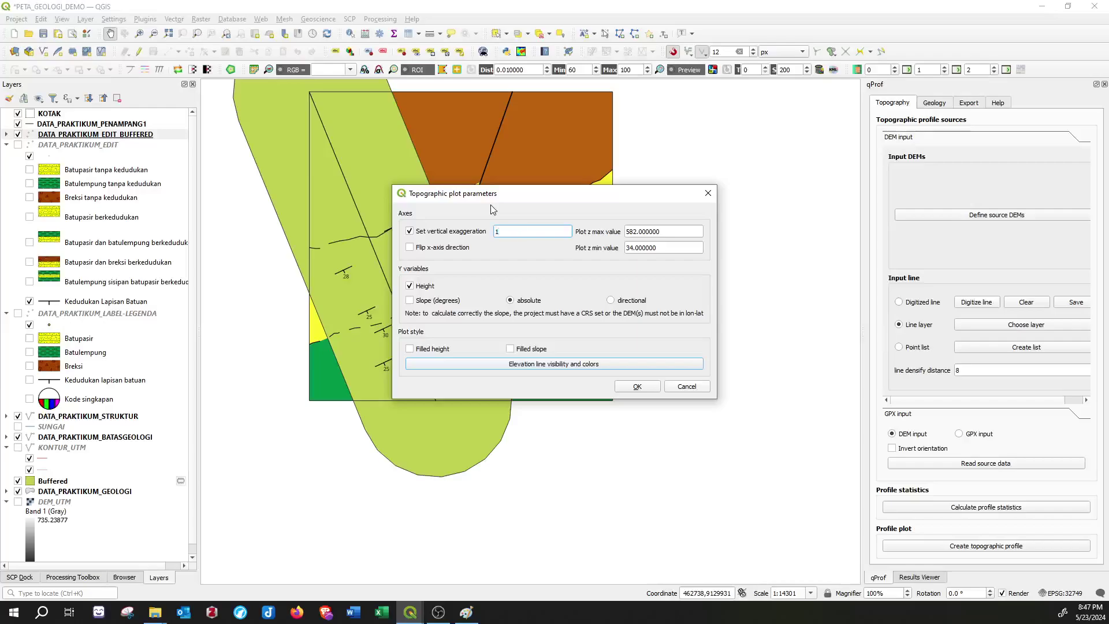
click(508, 365)
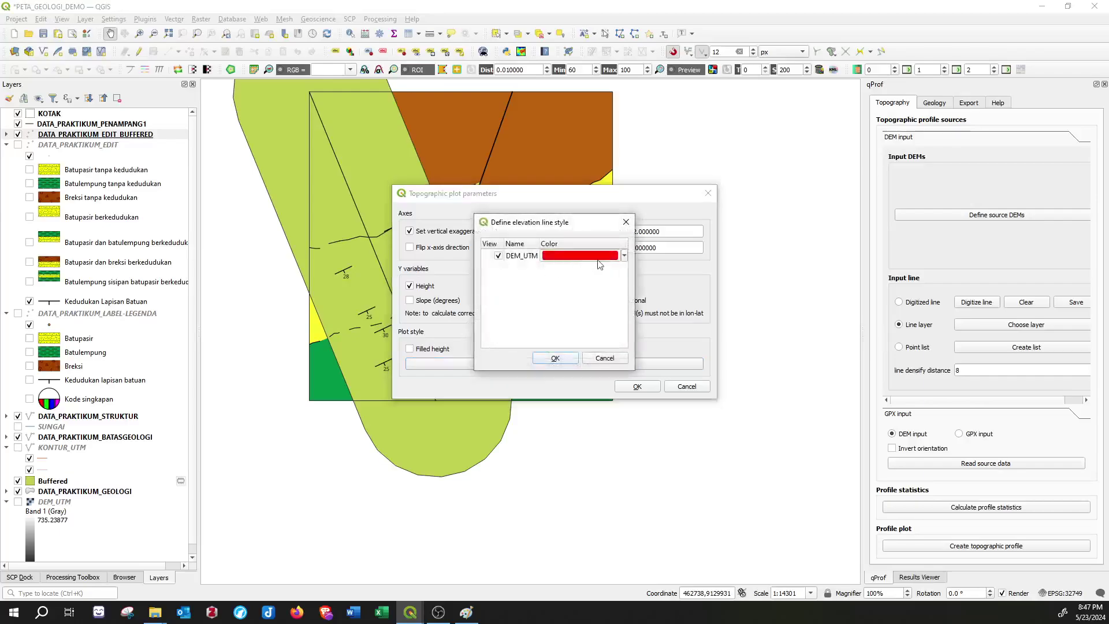
click(625, 256)
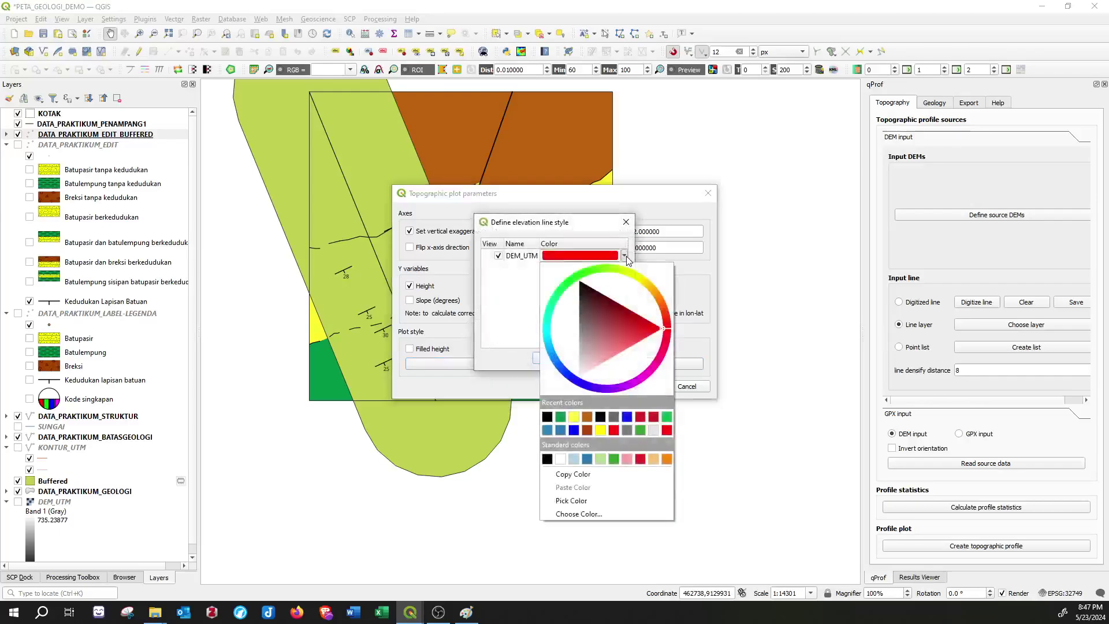
click(546, 416)
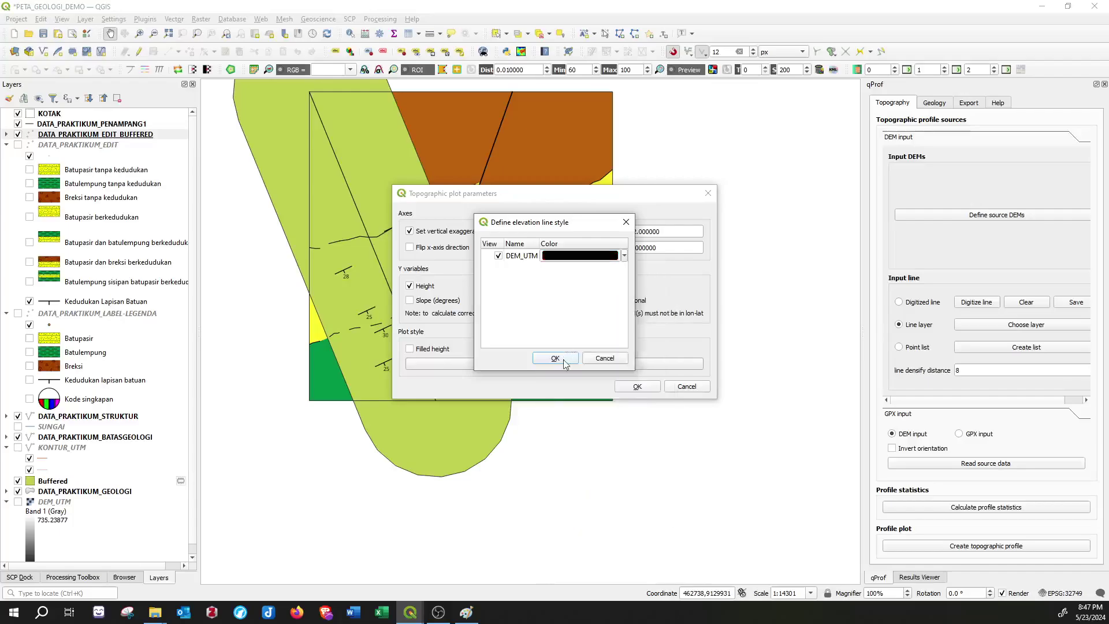
click(604, 256)
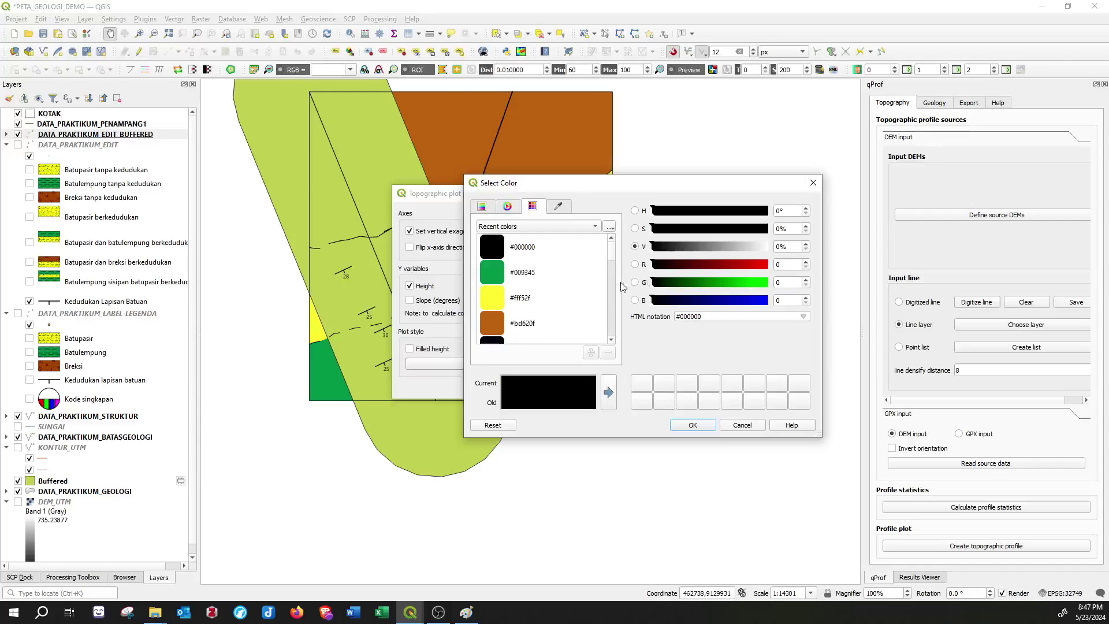
click(813, 183)
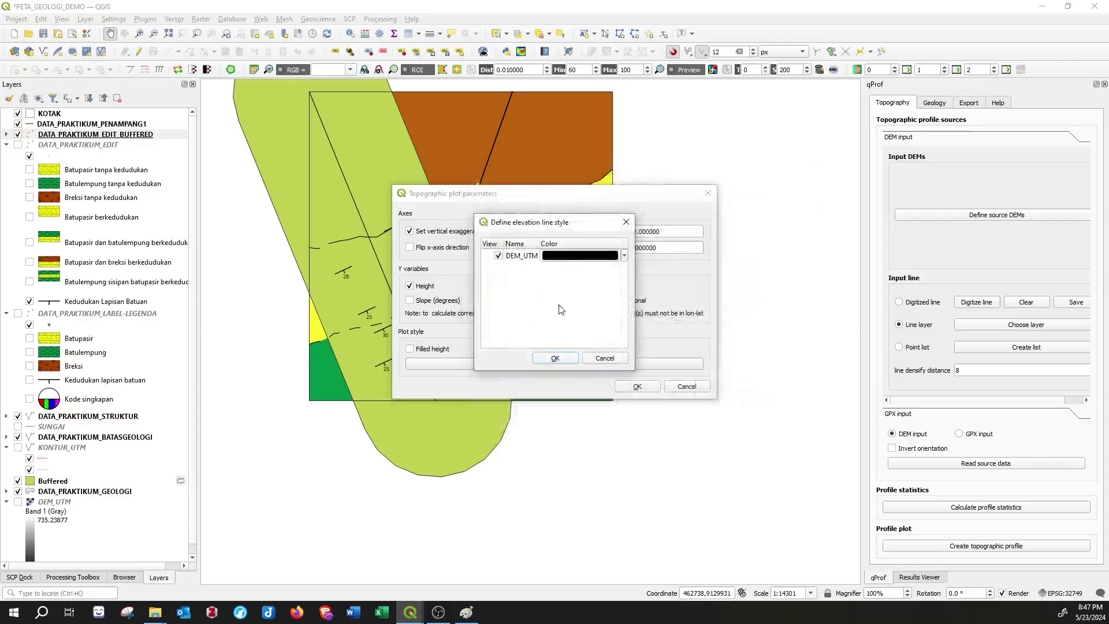
click(554, 357)
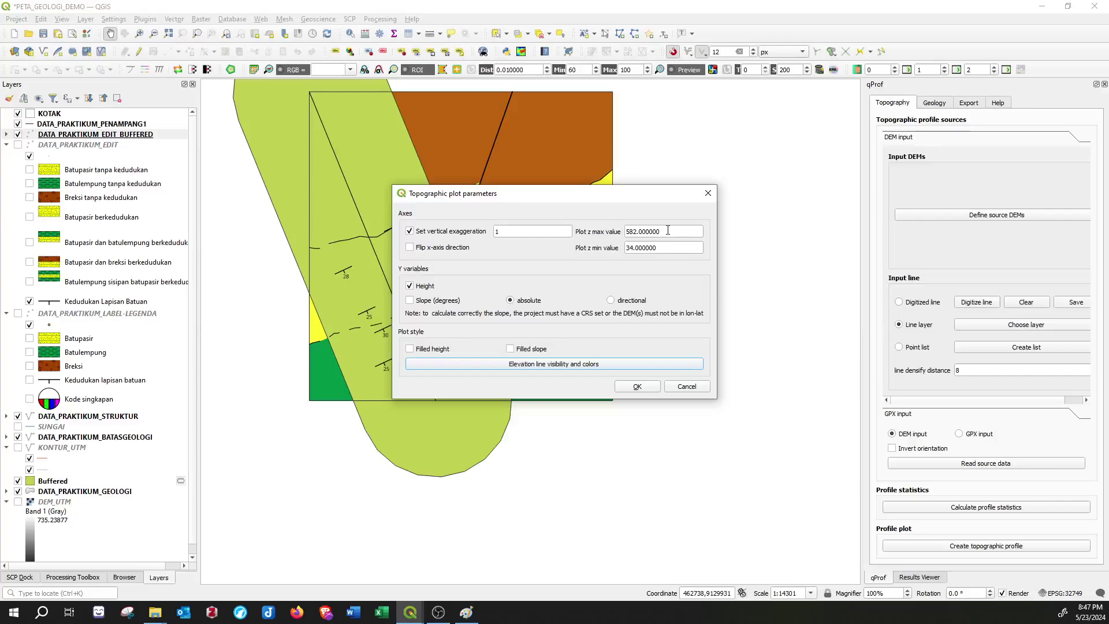
- Plot the topographic profile with a maximum z of 750 and a minimum z of -200, and put its window out of the way
drag(667, 230, 608, 223)
text(750)
drag(662, 245, 630, 244)
text(-200)
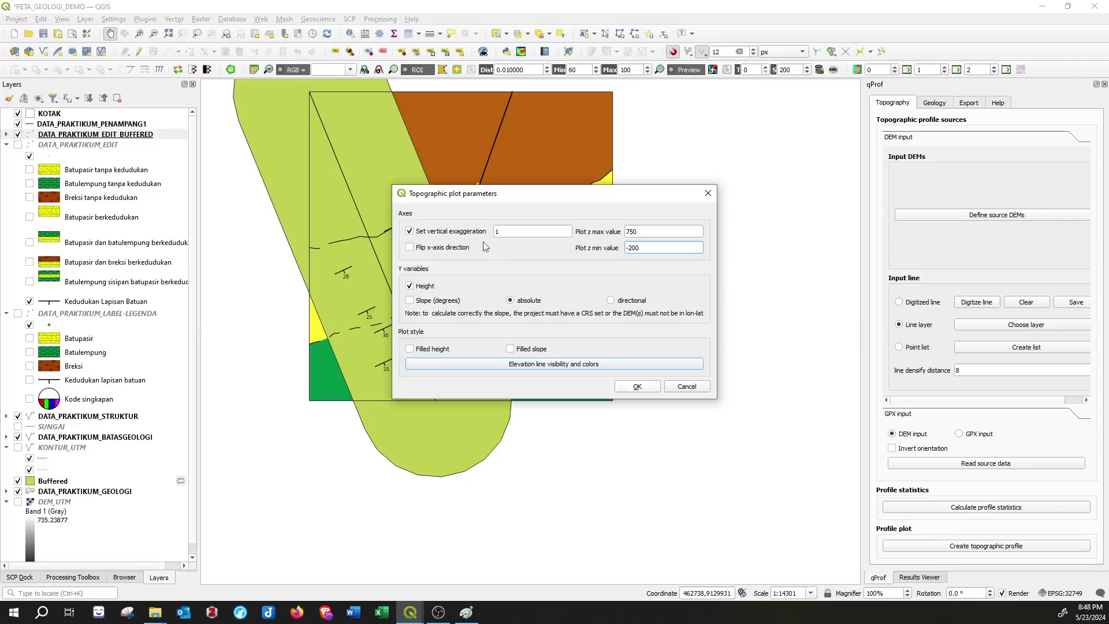
click(637, 387)
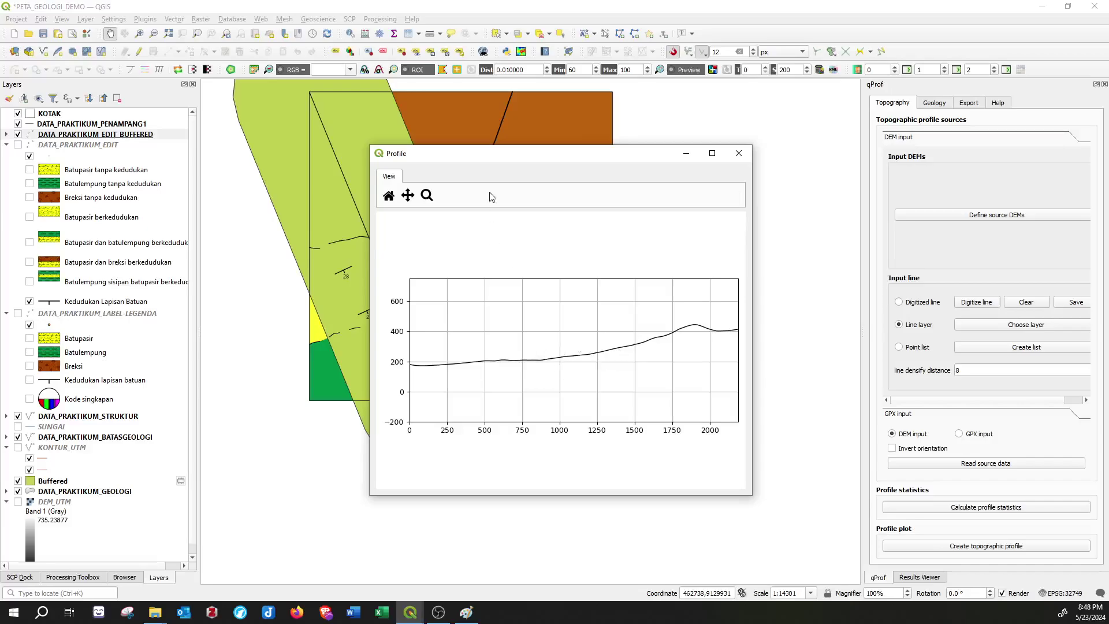
drag(502, 155, 855, 161)
click(621, 441)
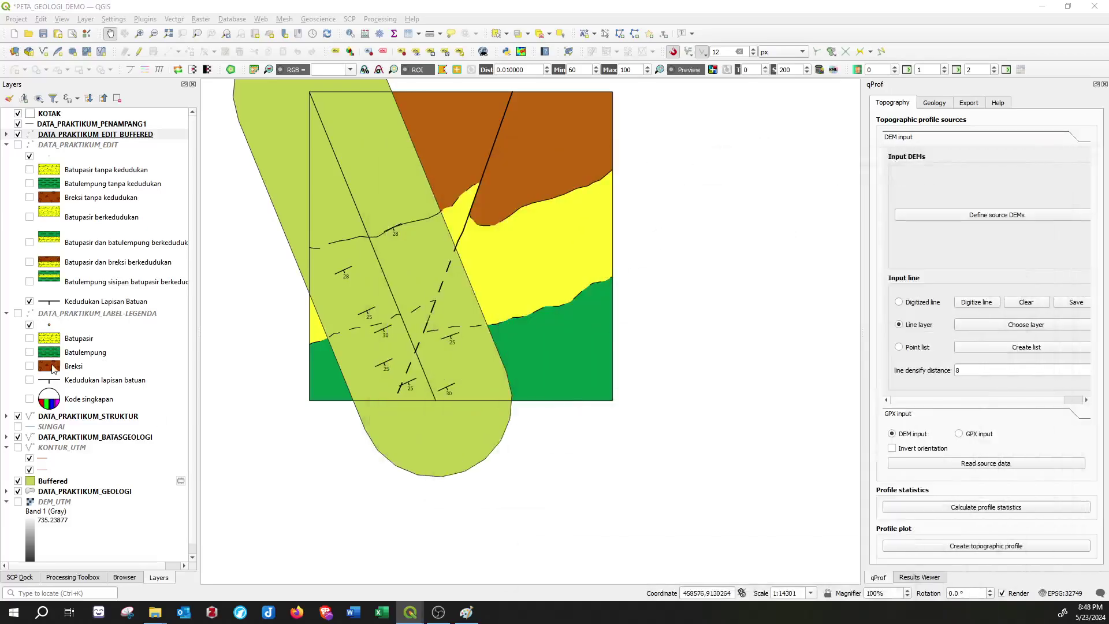
- Show the KONTUR_UTM contour layer on the map and bring up the topographic profile to compare them
click(19, 447)
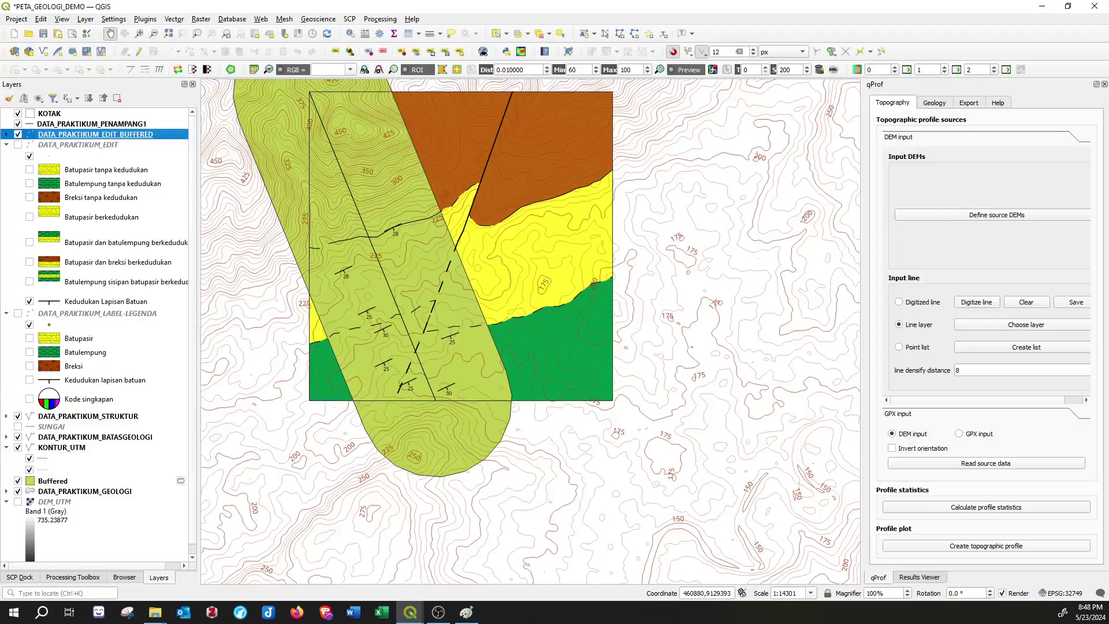
key(alt+Tab)
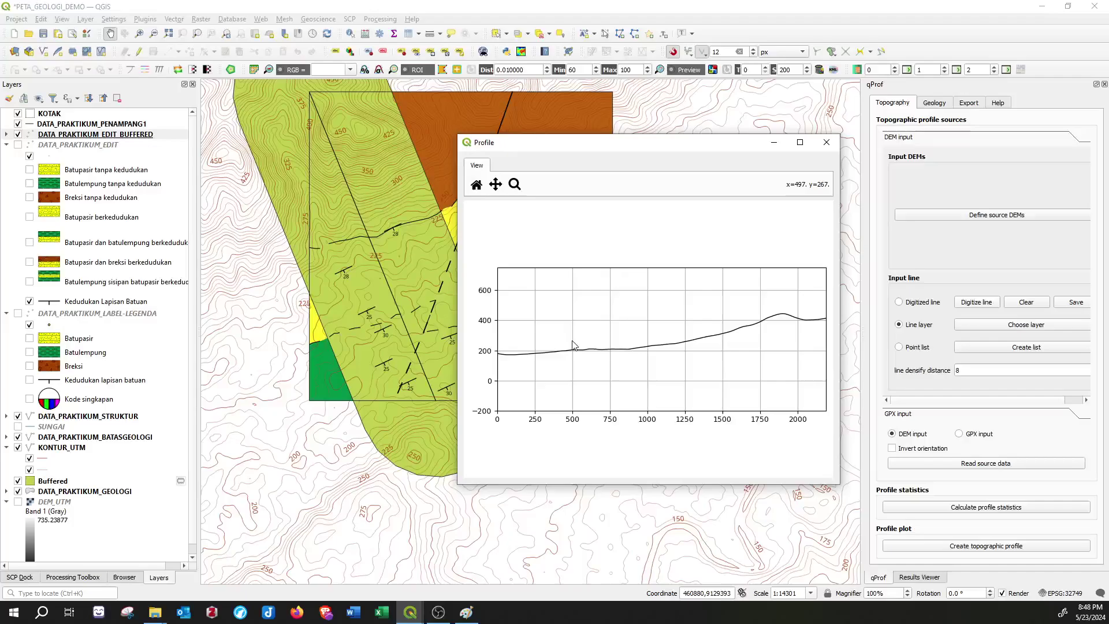
- Set DATA_PRAKTIKUM_EDIT_BUFFERED as the geological attitudes layer, with kode_stasiun as id, DDR as dip direction and dip as the dip field
click(936, 103)
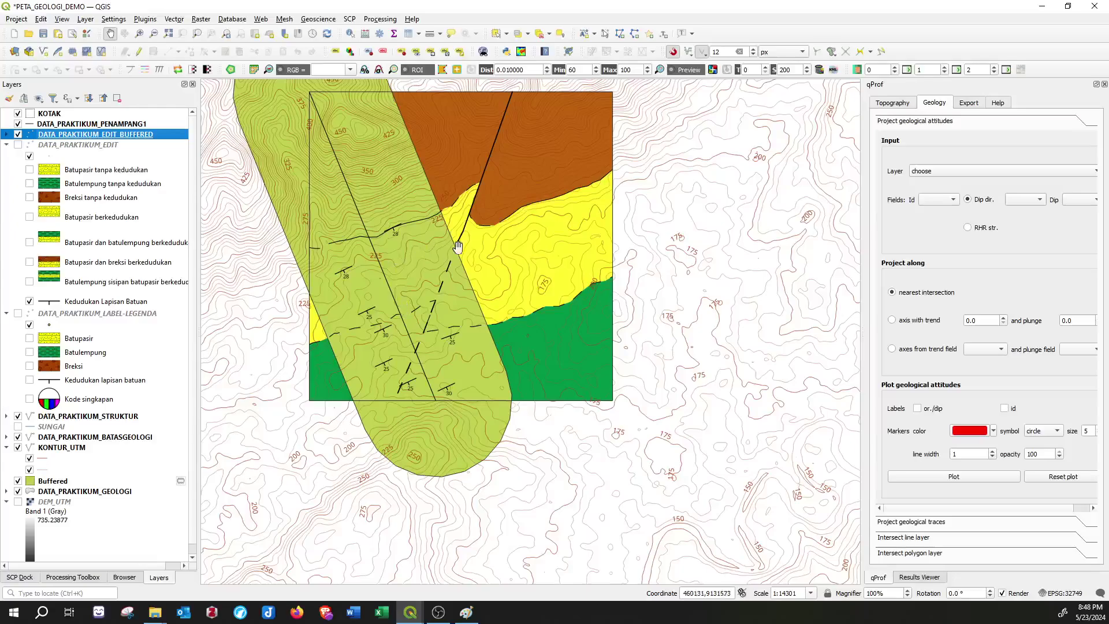
click(966, 173)
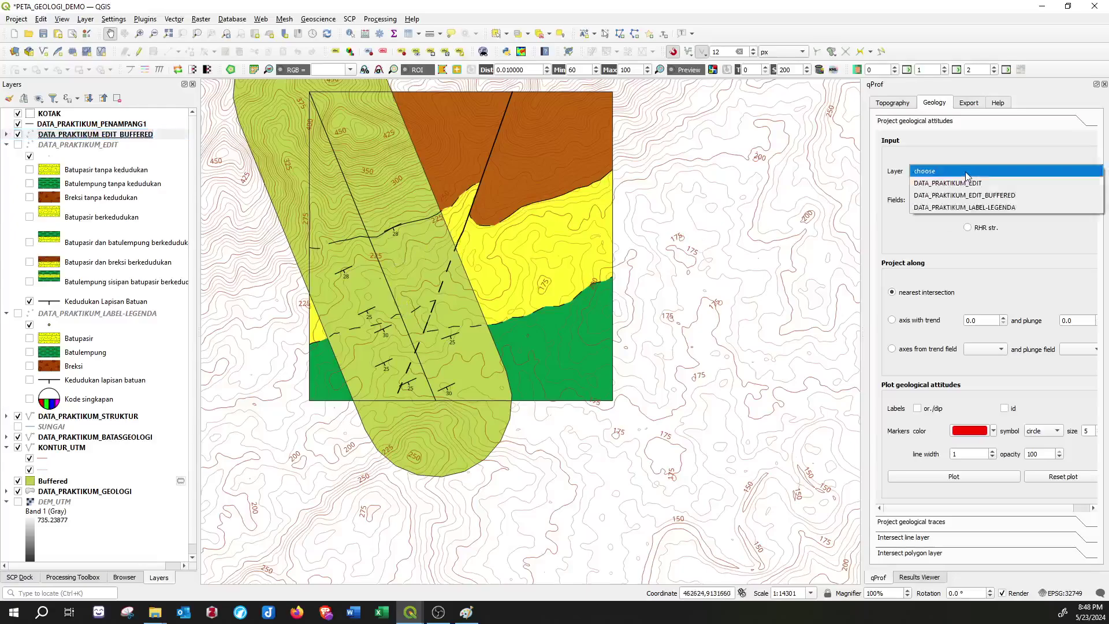
click(1023, 196)
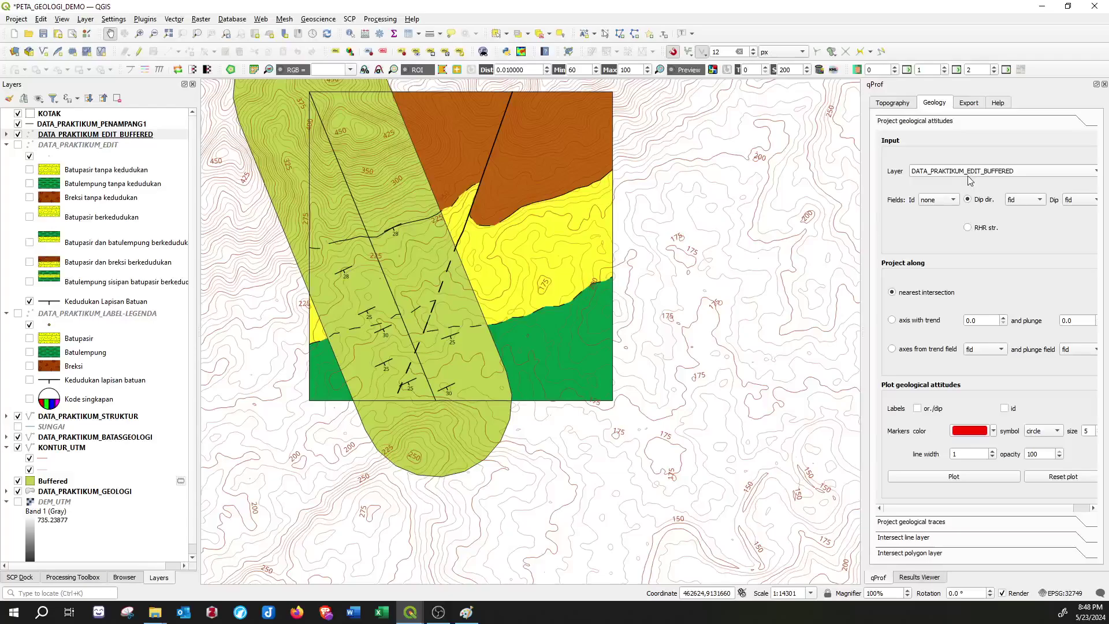
click(950, 203)
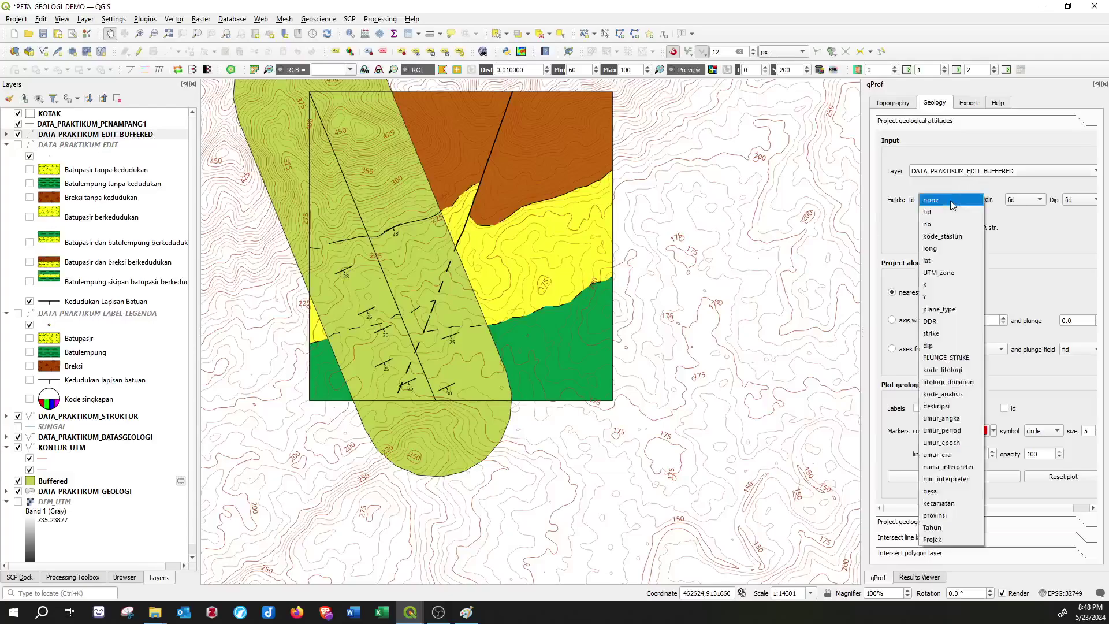
click(949, 237)
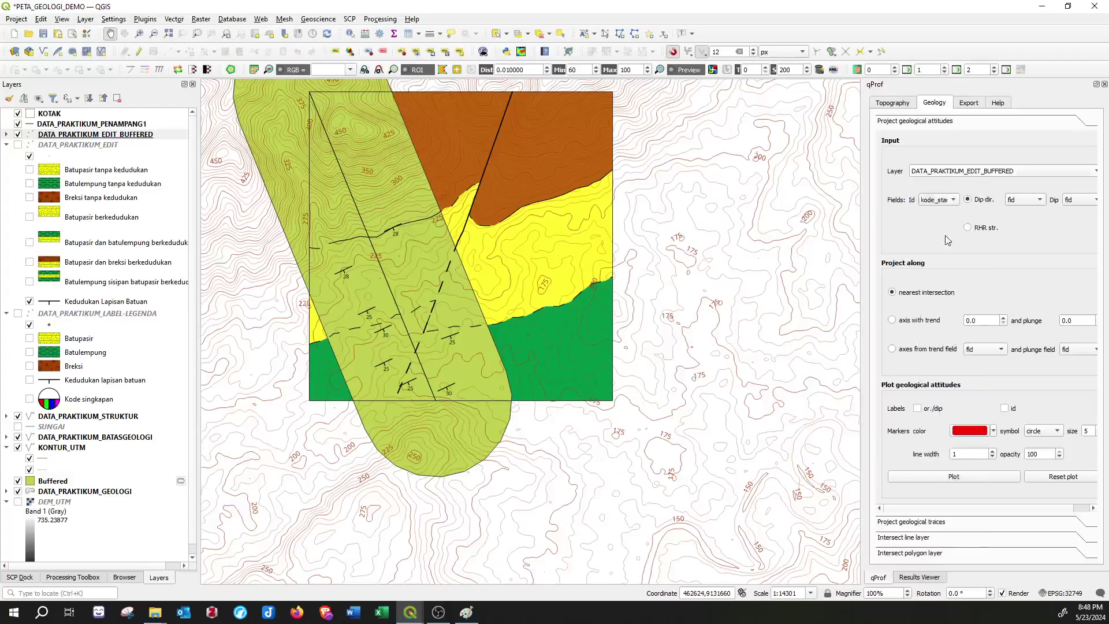
click(1020, 200)
click(1021, 310)
click(1073, 201)
click(1058, 334)
- Switch to Paint and sketch a black strike-dip symbol below the blue A-B line, joined to that line by a short orange line
click(466, 612)
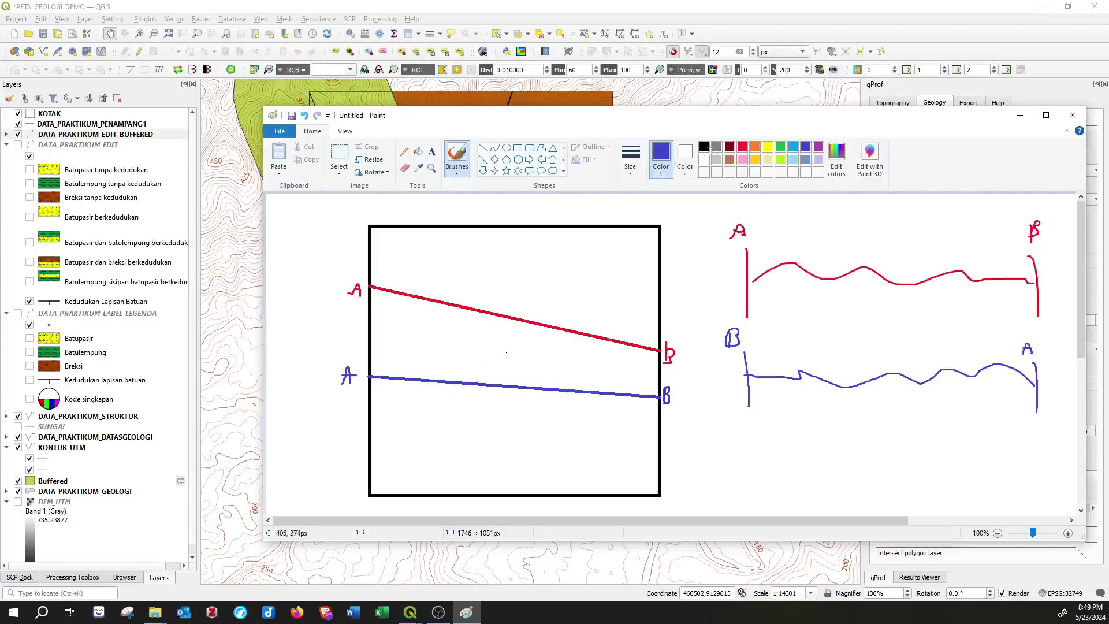
click(703, 147)
mouse_move(457, 399)
mouse_down()
mouse_move(439, 410)
mouse_move(454, 412)
mouse_up()
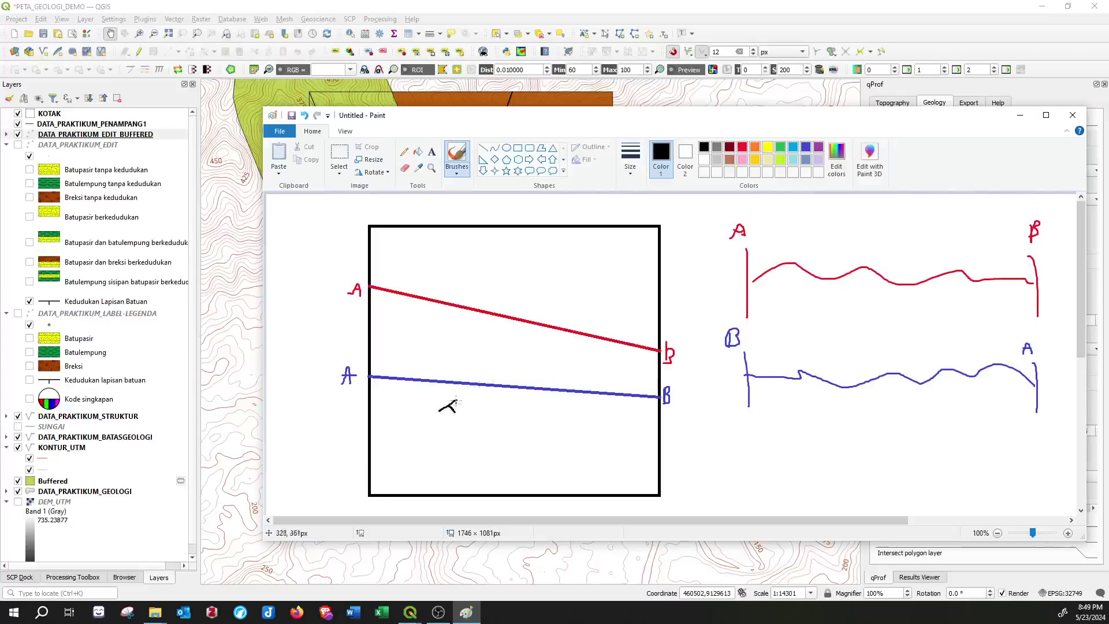
click(483, 148)
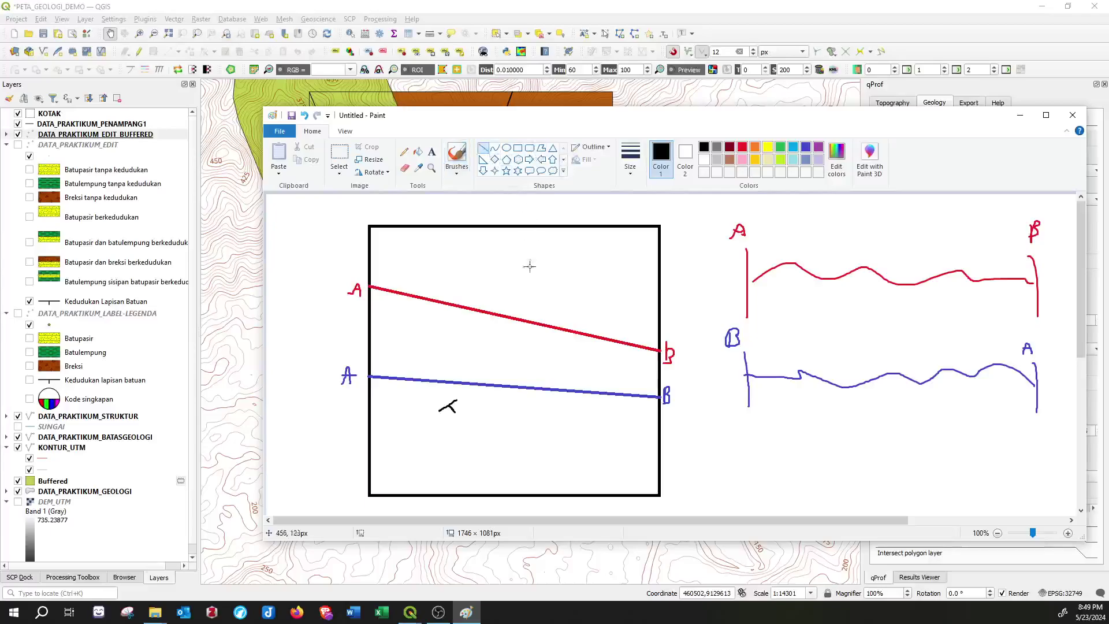
click(754, 147)
drag(448, 405, 452, 381)
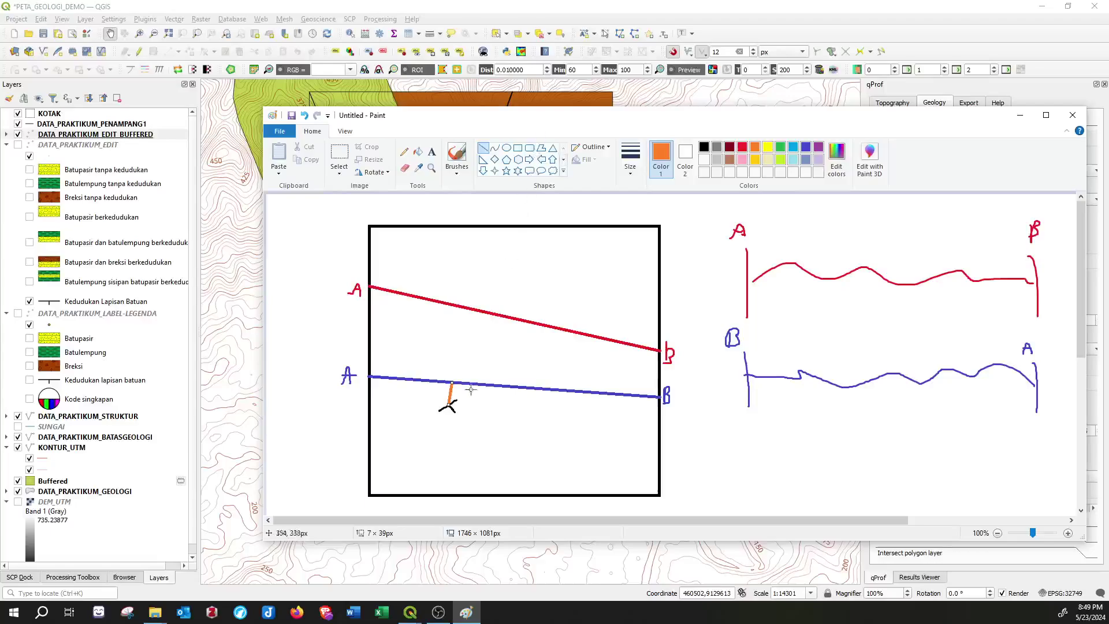
- Draw a light blue line from the strike-dip symbol along its strike to the blue A-B line, and return to QGIS
scroll(456, 416, up, 2)
scroll(690, 372, down, 2)
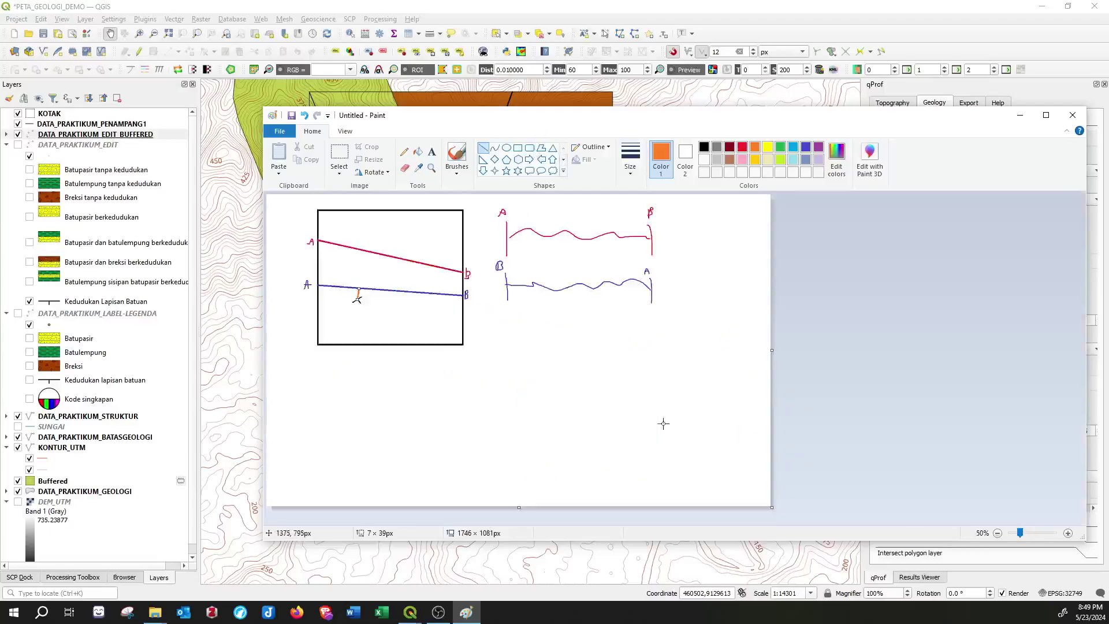
scroll(440, 399, up, 1)
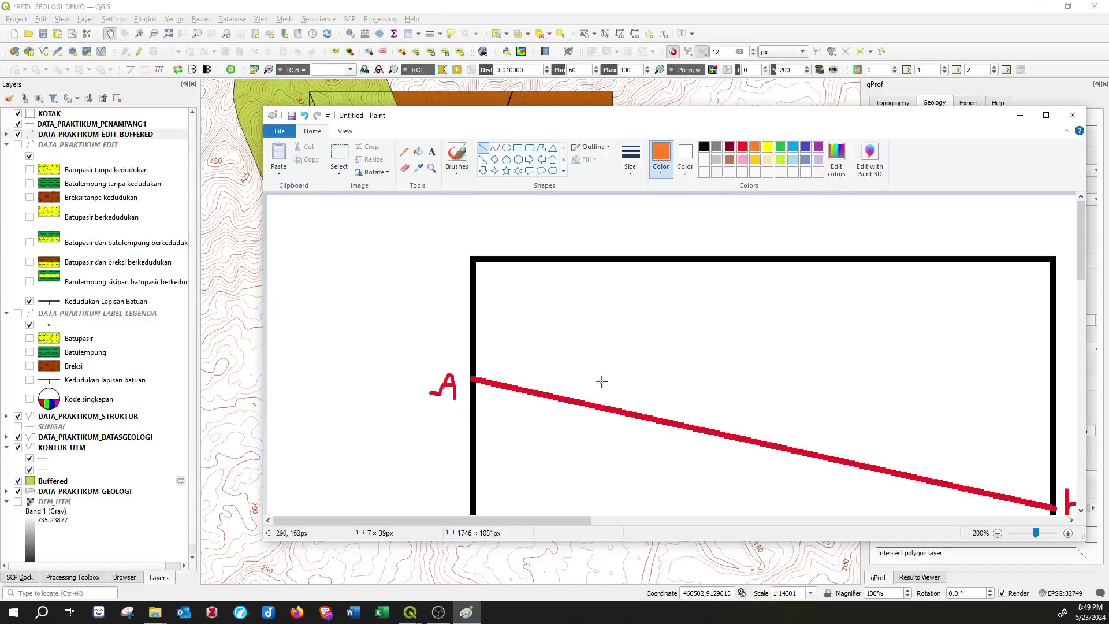
scroll(796, 379, down, 5)
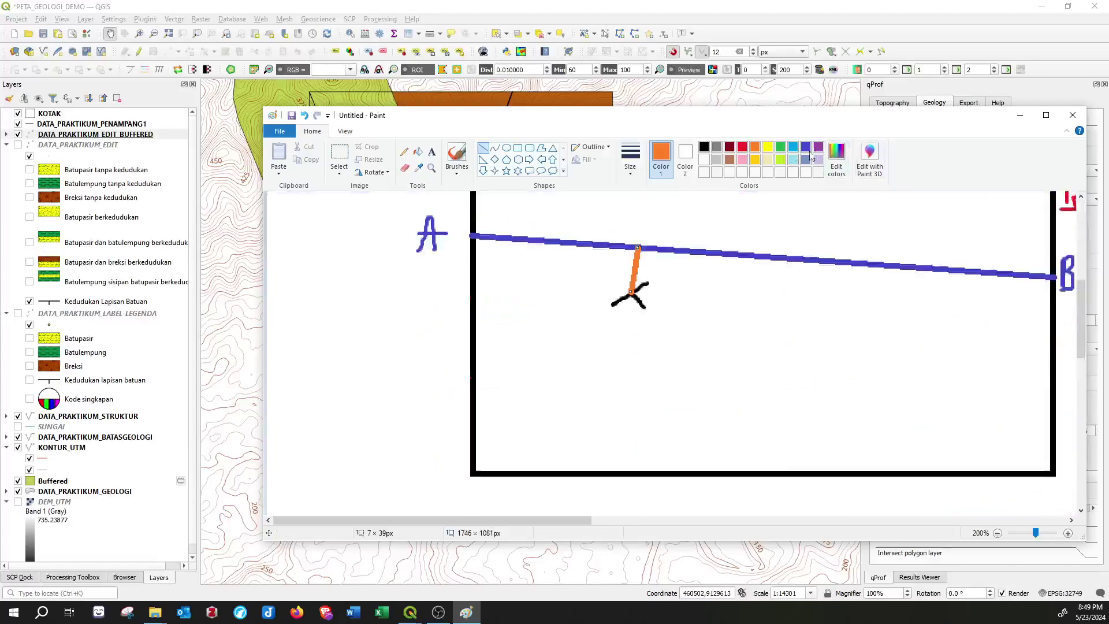
click(729, 147)
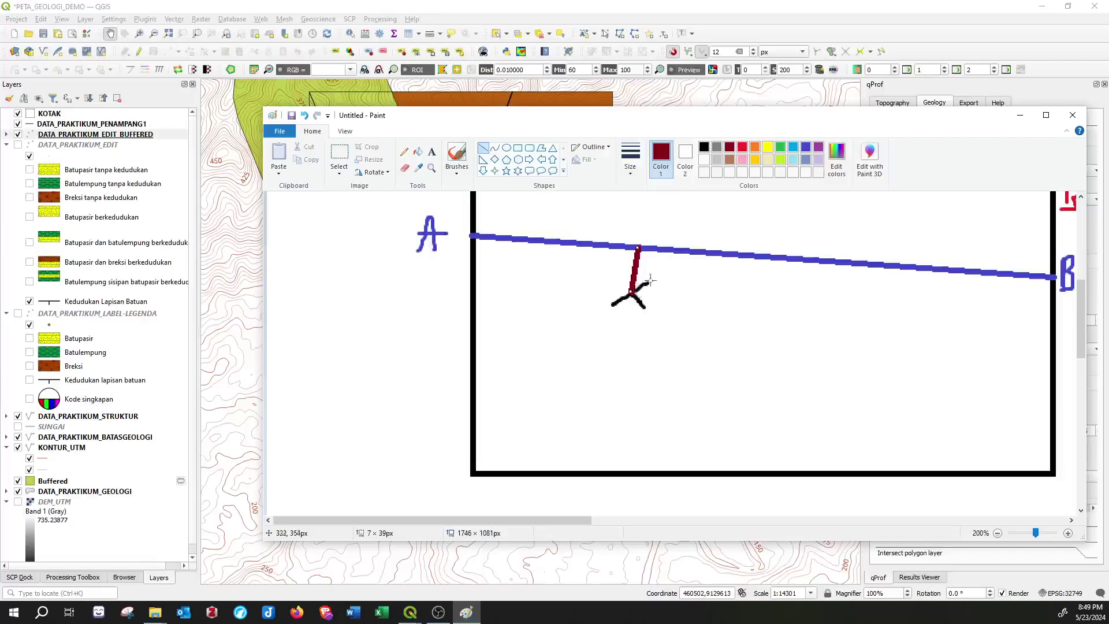
click(755, 146)
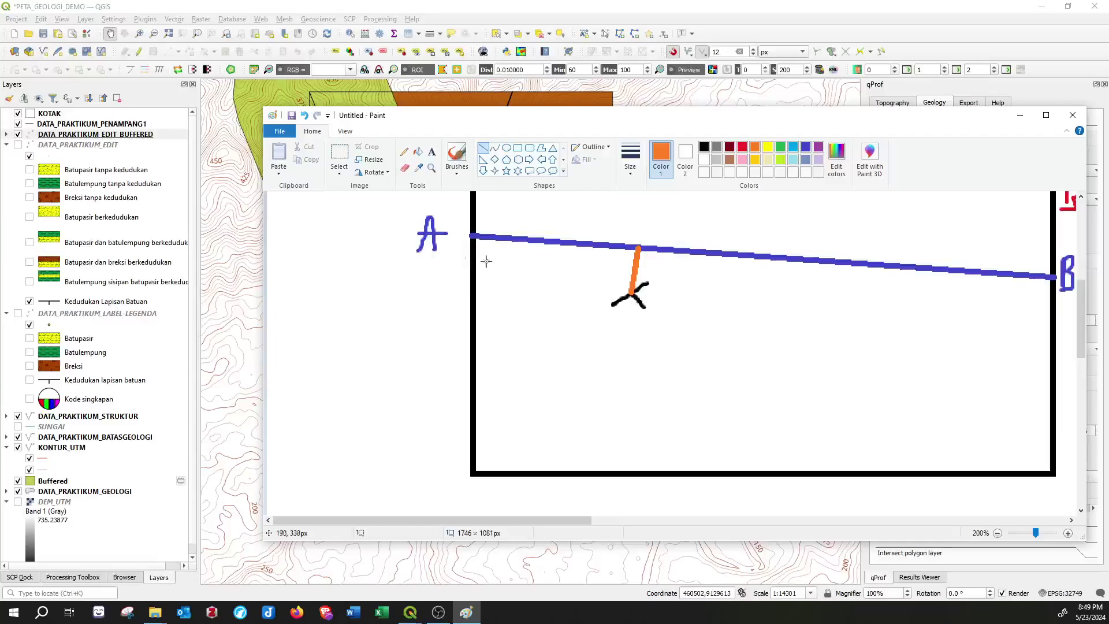
click(793, 146)
drag(631, 295, 691, 252)
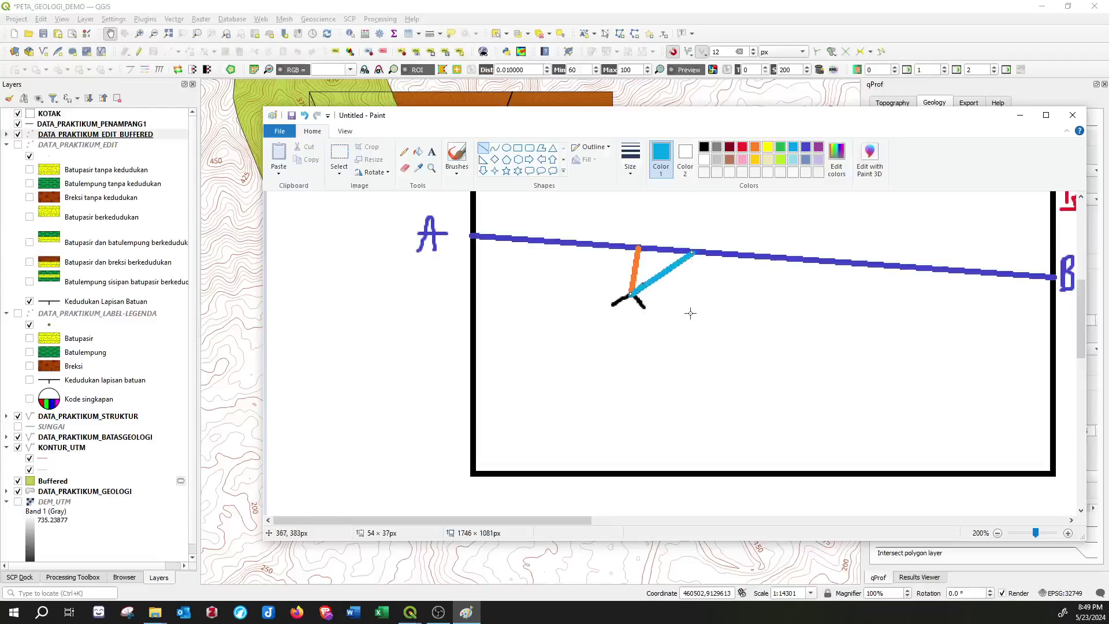
click(1020, 115)
- Project the attitudes along axes from the trend field strike and the plunge field PLUNGE_STRIKE
click(1000, 349)
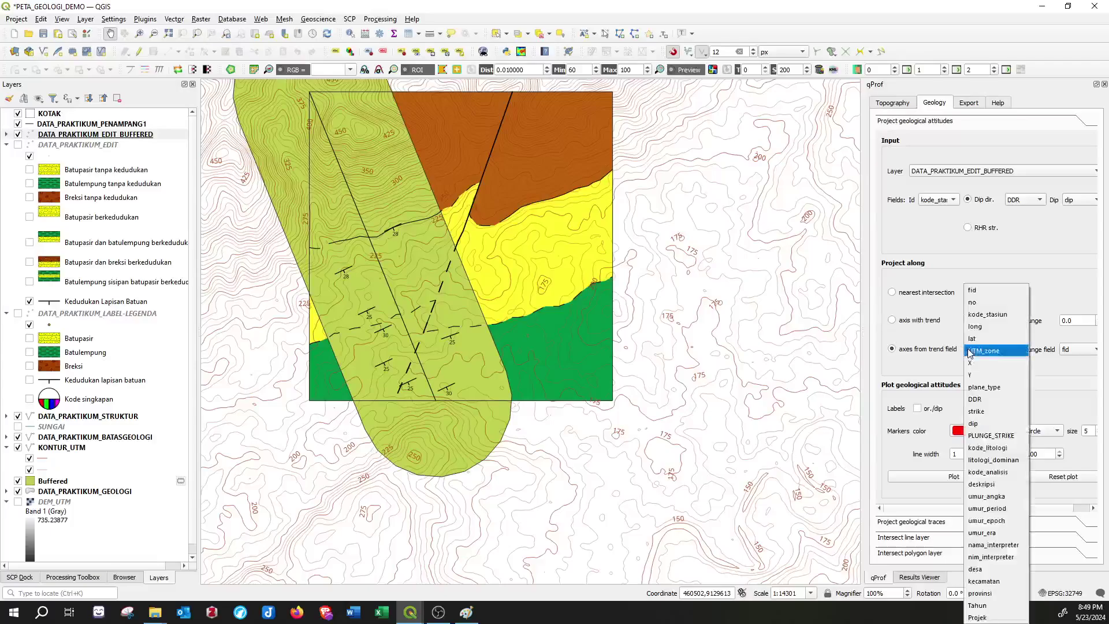
click(979, 412)
click(1081, 350)
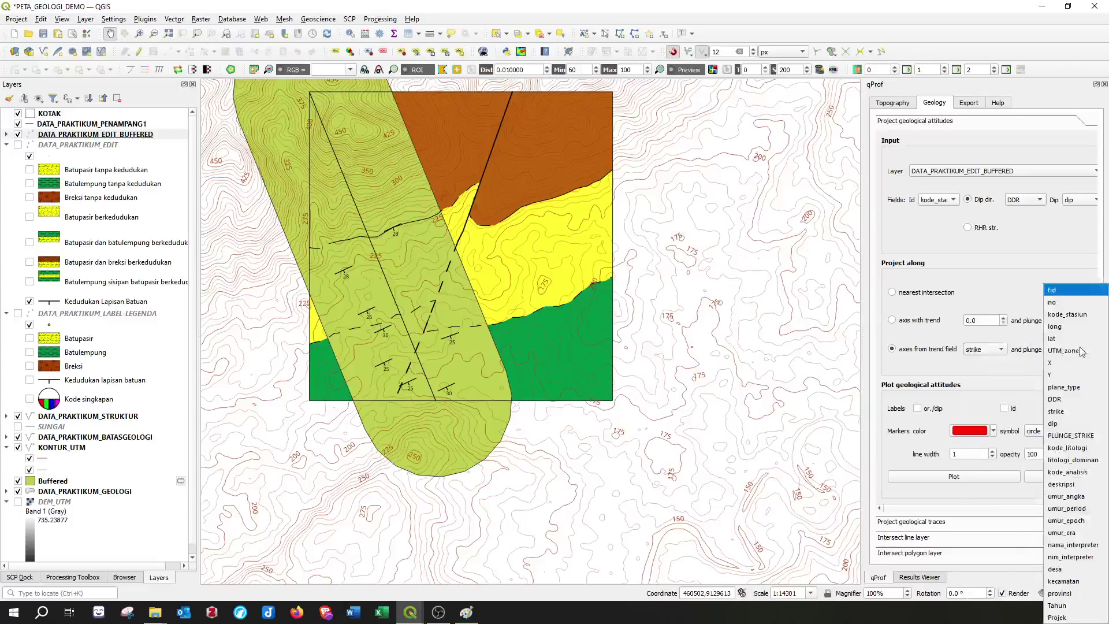
click(1069, 436)
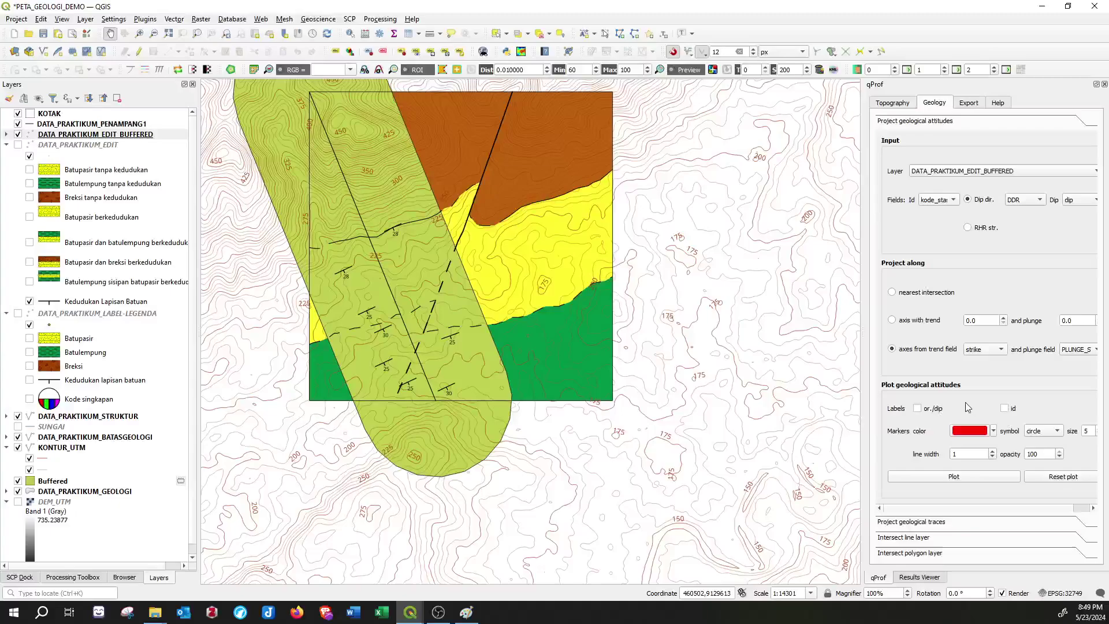
- Set the attitude marker color to black, plot the attitudes on the profile, and close the plotted profile window
click(993, 431)
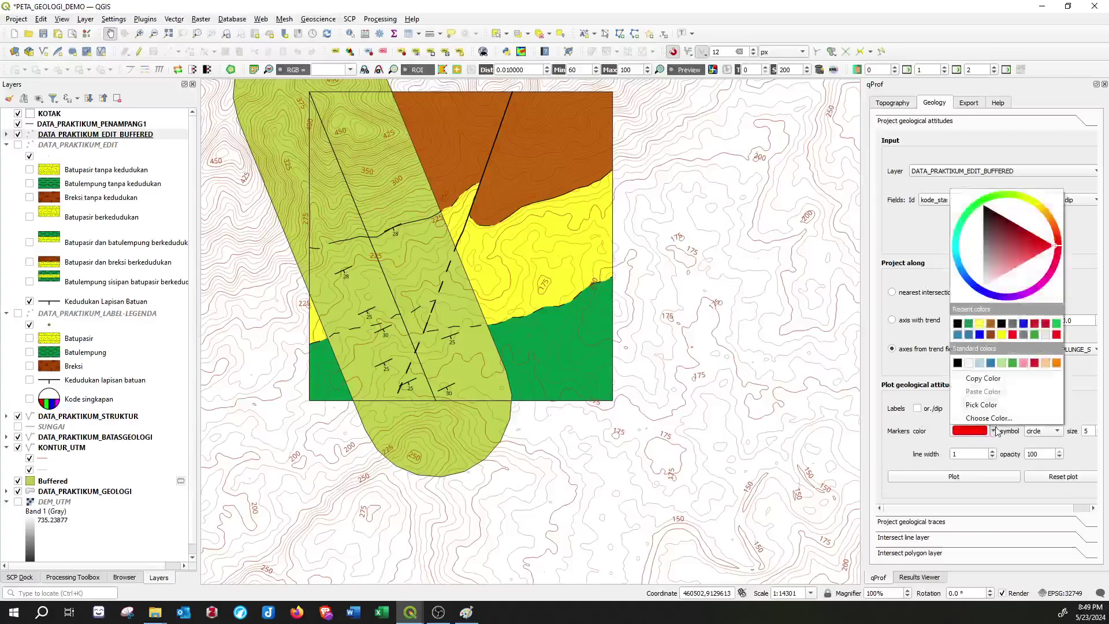
click(957, 324)
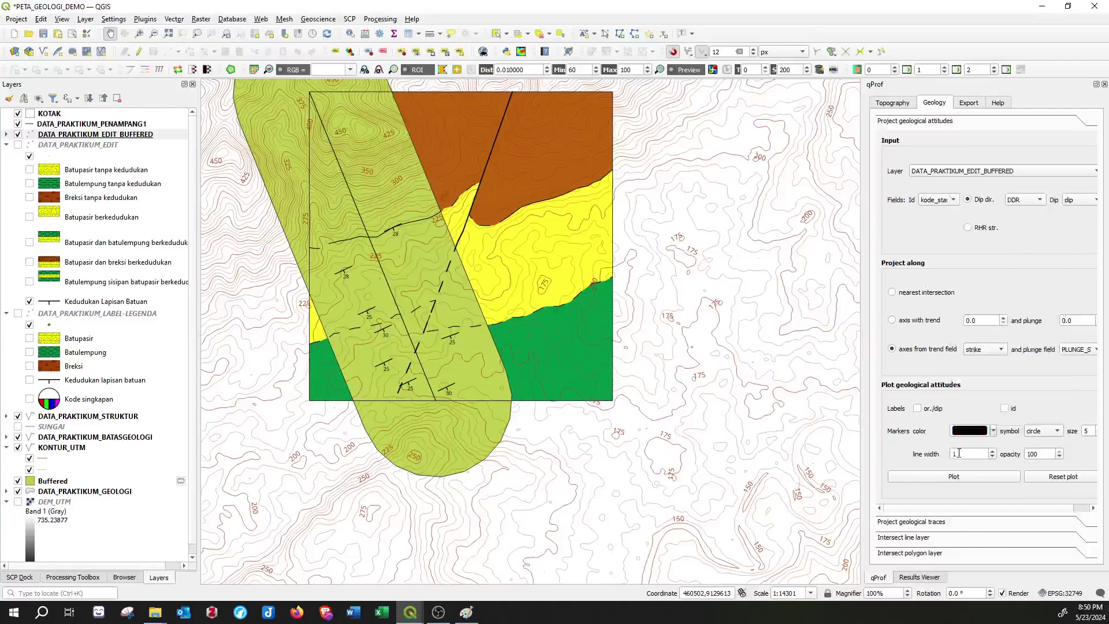
click(918, 479)
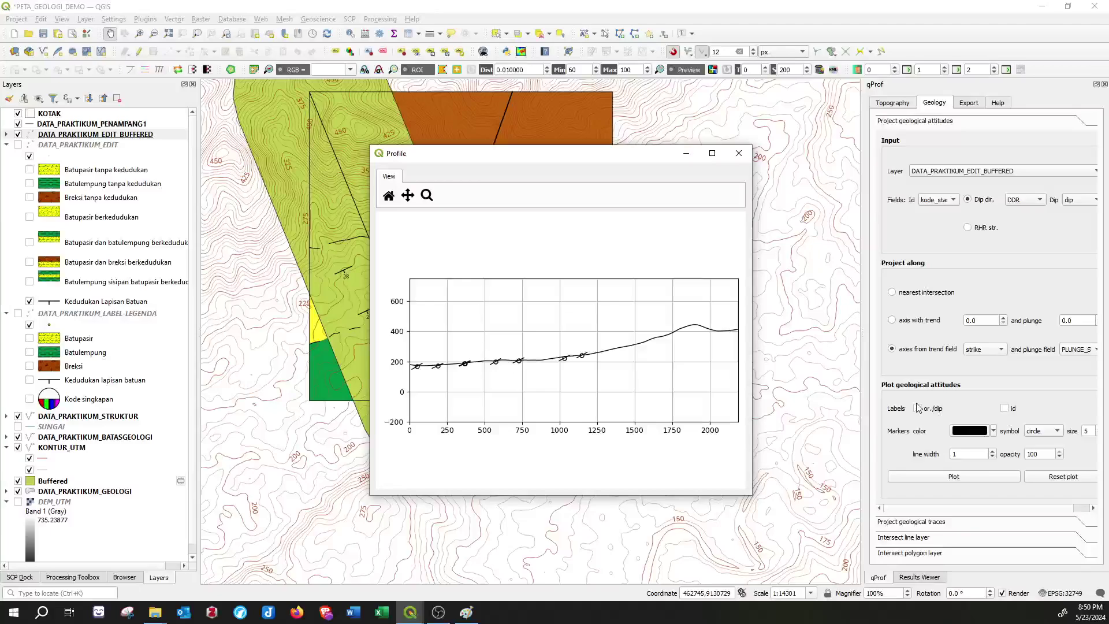
click(410, 611)
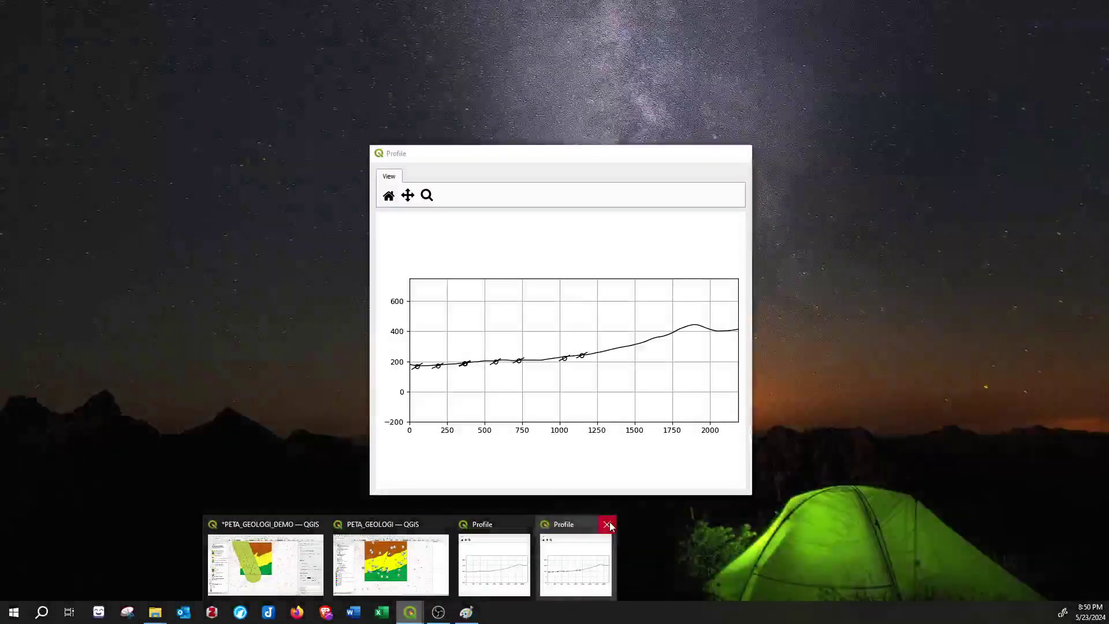
click(606, 524)
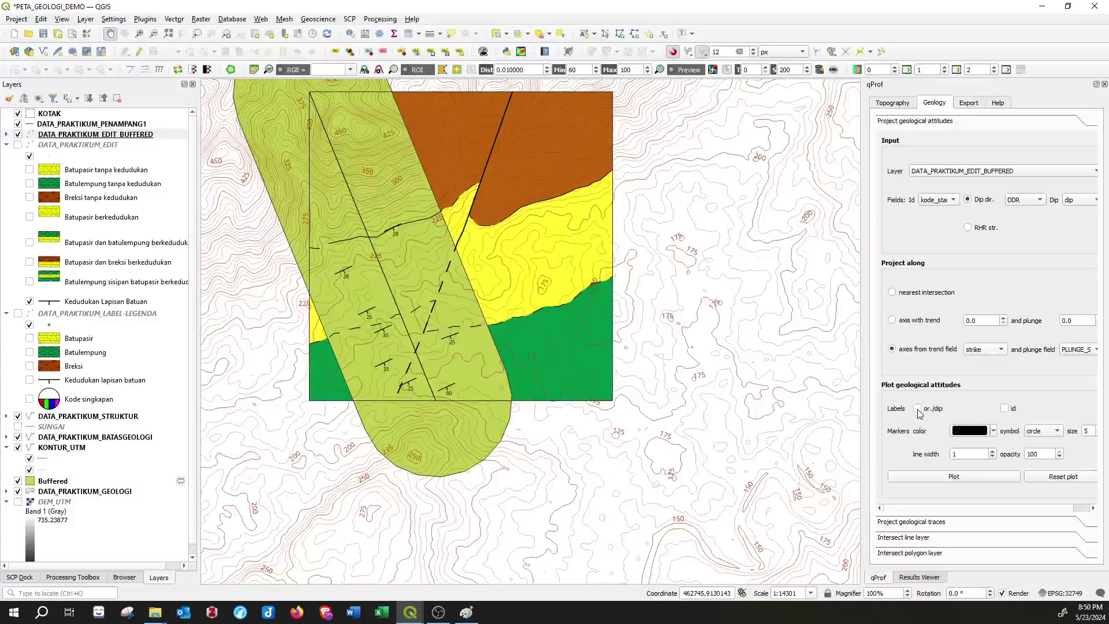
- Try plotting the attitudes with id labels, plot them again without labels, and close the profile windows
click(1004, 408)
click(950, 477)
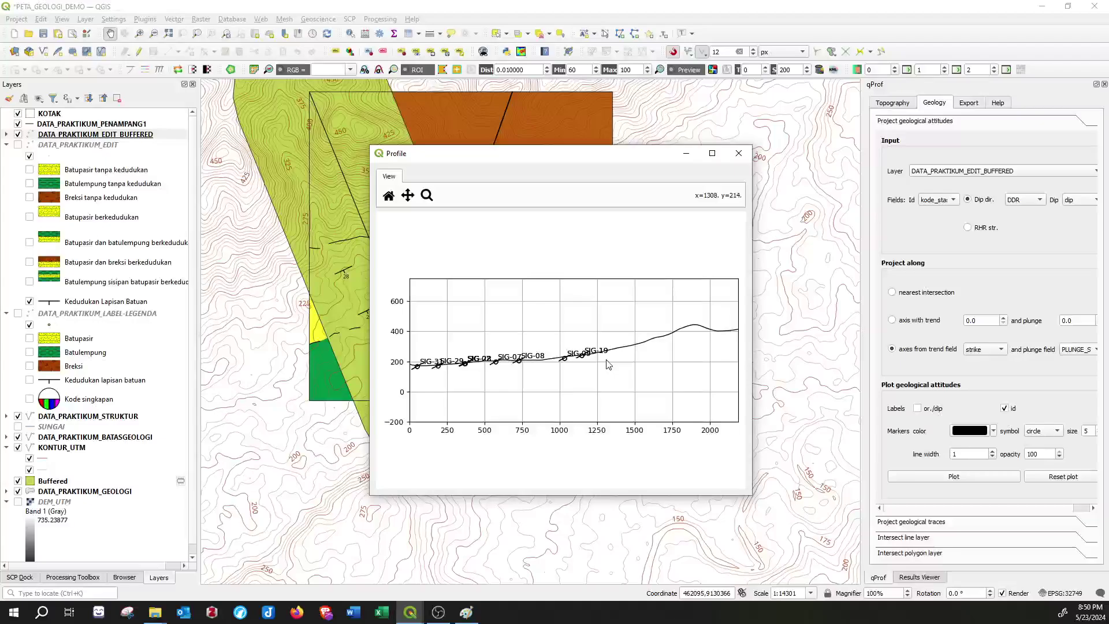
click(730, 161)
click(1005, 409)
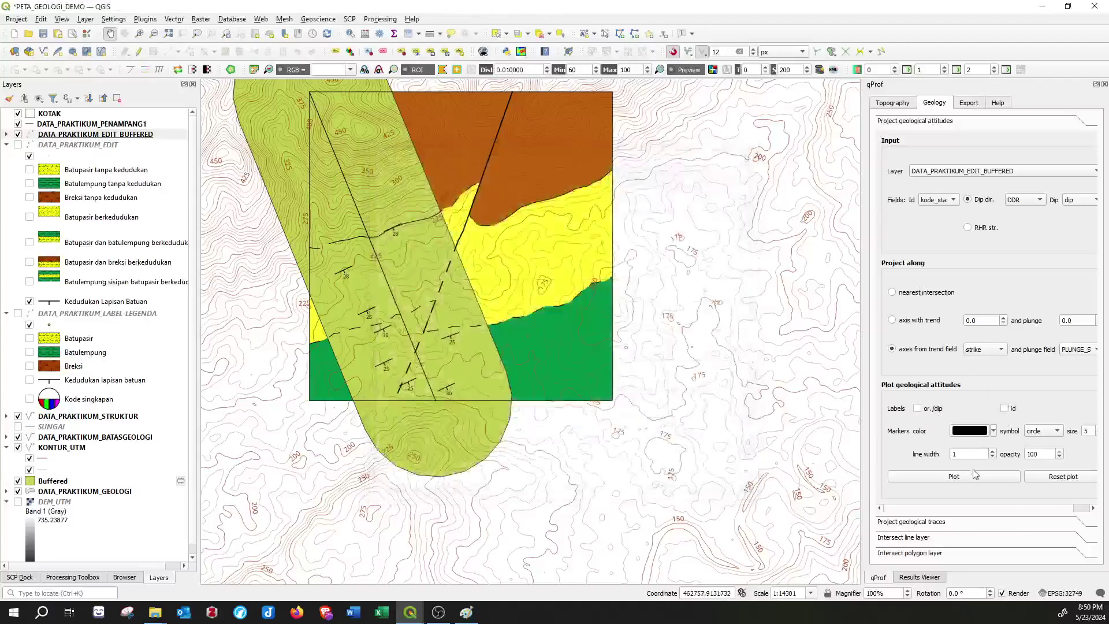
click(975, 475)
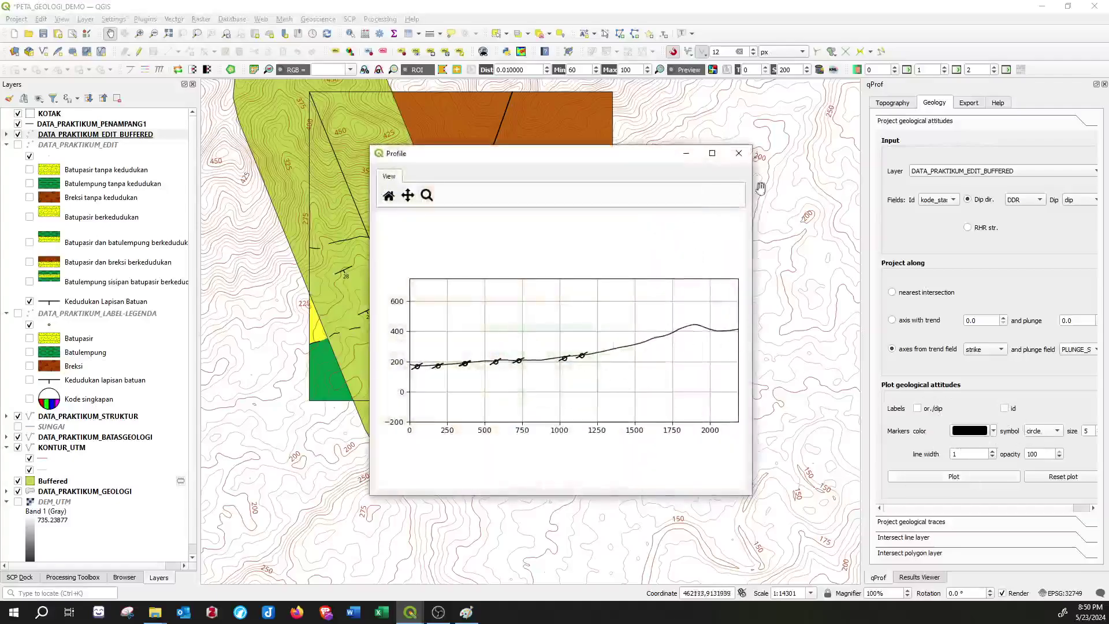
click(738, 153)
- Change the attitude marker symbol to point with size 1 and plot the attitudes again
click(1050, 437)
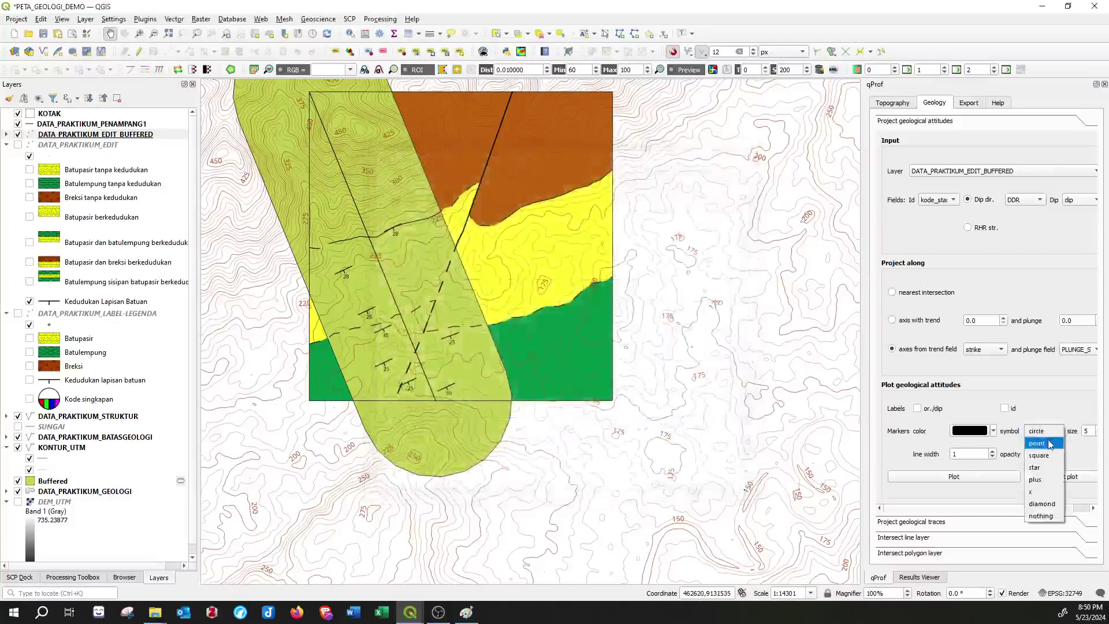
click(1039, 443)
click(1002, 477)
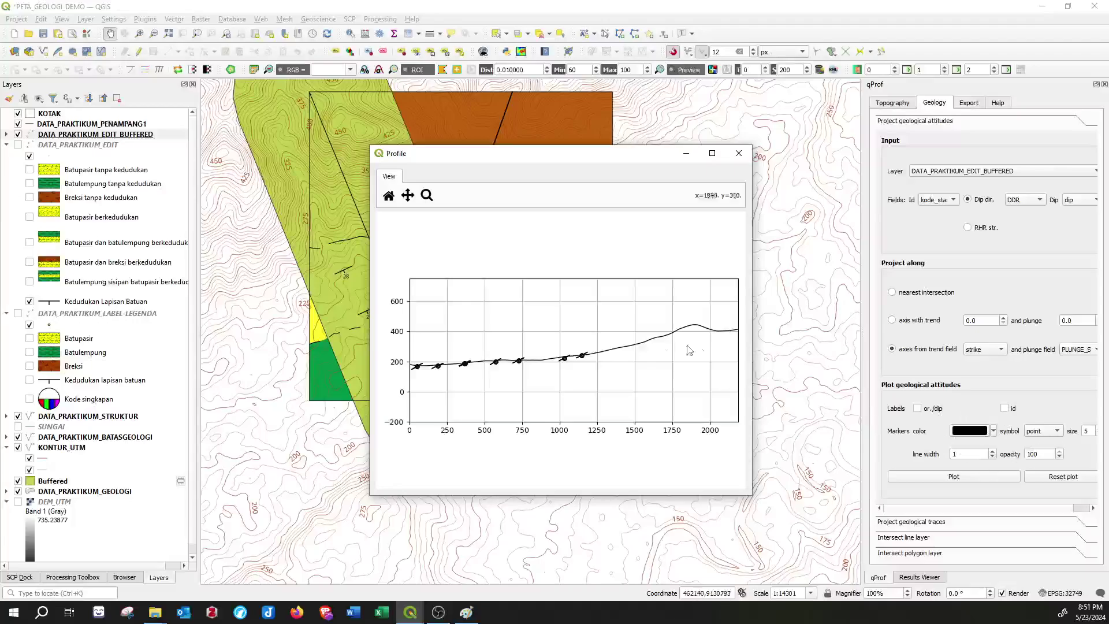
click(743, 159)
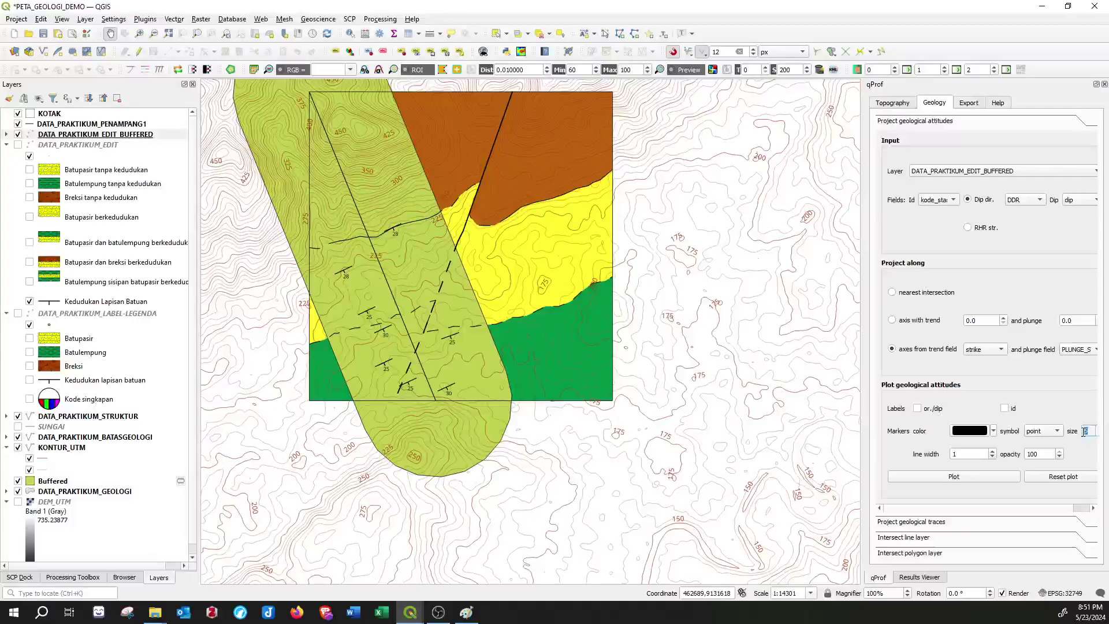
text(1)
click(996, 479)
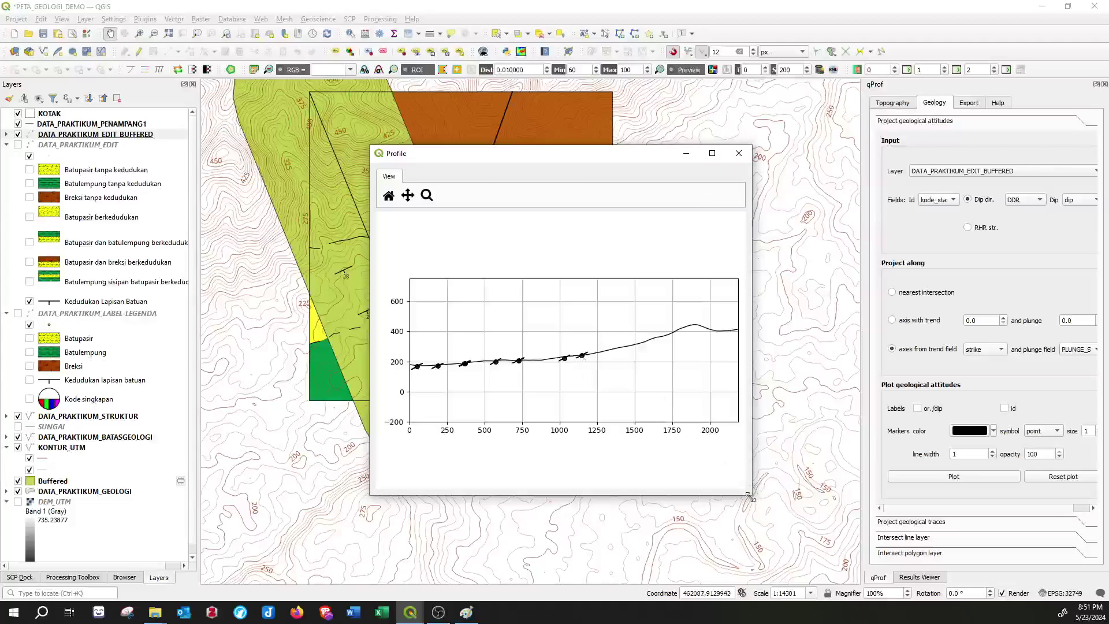
- Enlarge and move the profile window to examine the plotted attitudes, and return to the main QGIS window
drag(750, 494, 971, 516)
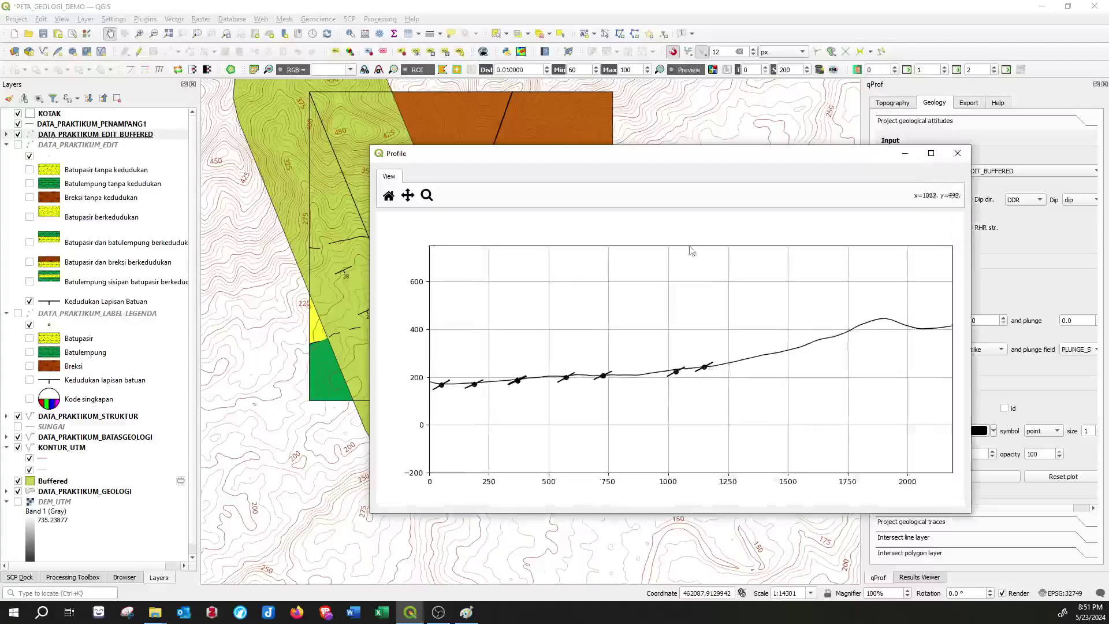
drag(725, 153, 580, 93)
click(1062, 414)
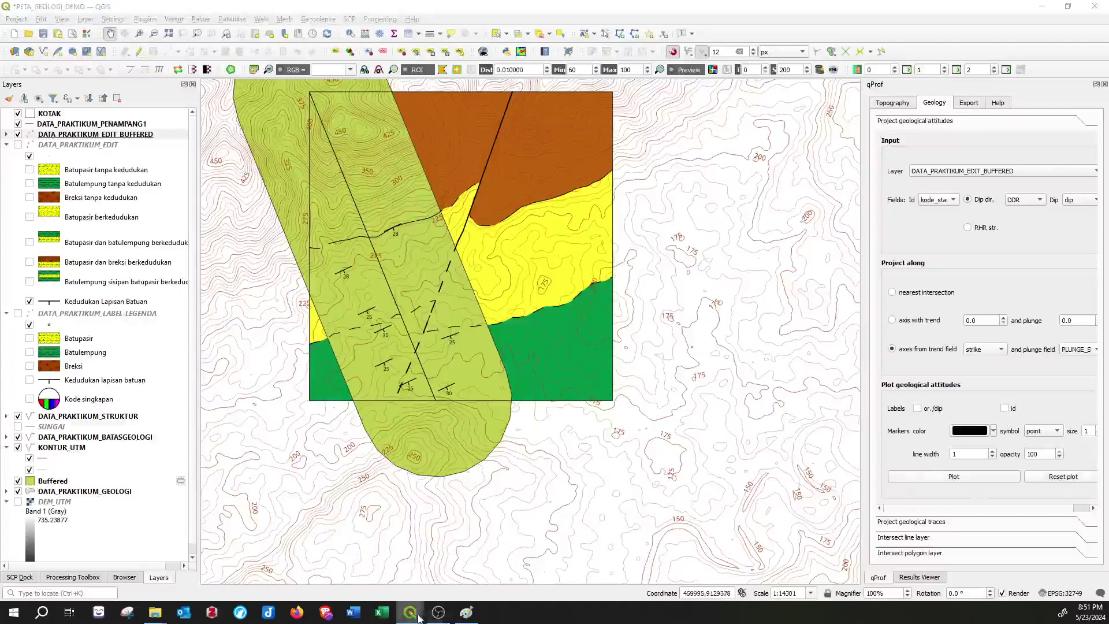
- Recall the profile window from the open QGIS windows and reset the geological attitudes plot
mouse_move(410, 612)
click(569, 548)
click(1064, 480)
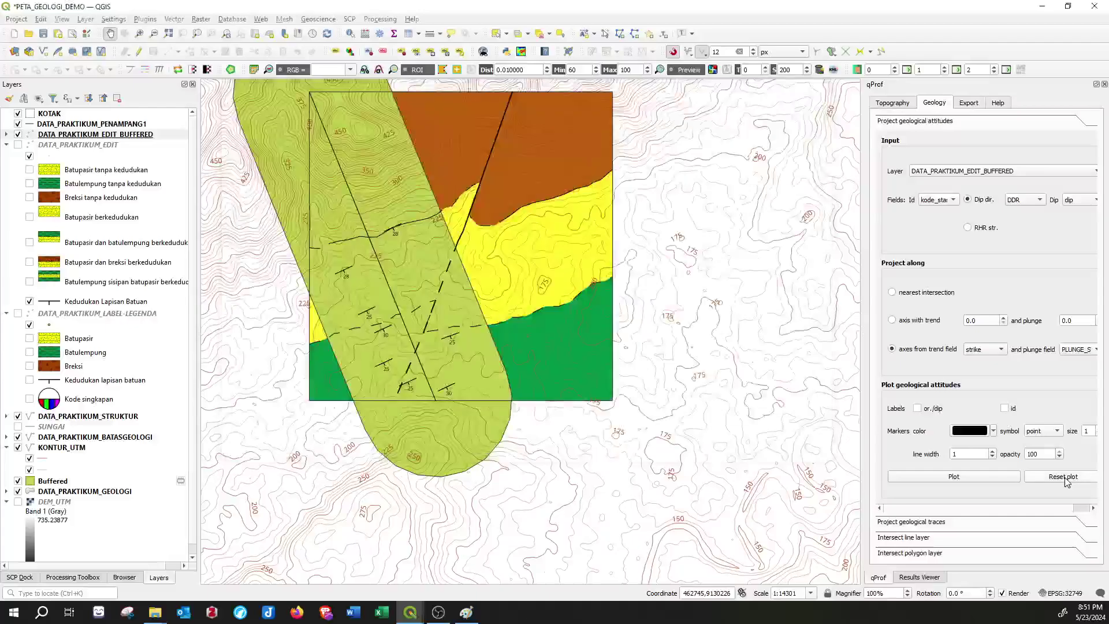
- Recall and close the old profile window, replot the geological attitudes, and enlarge and reposition the new profile window
mouse_move(410, 613)
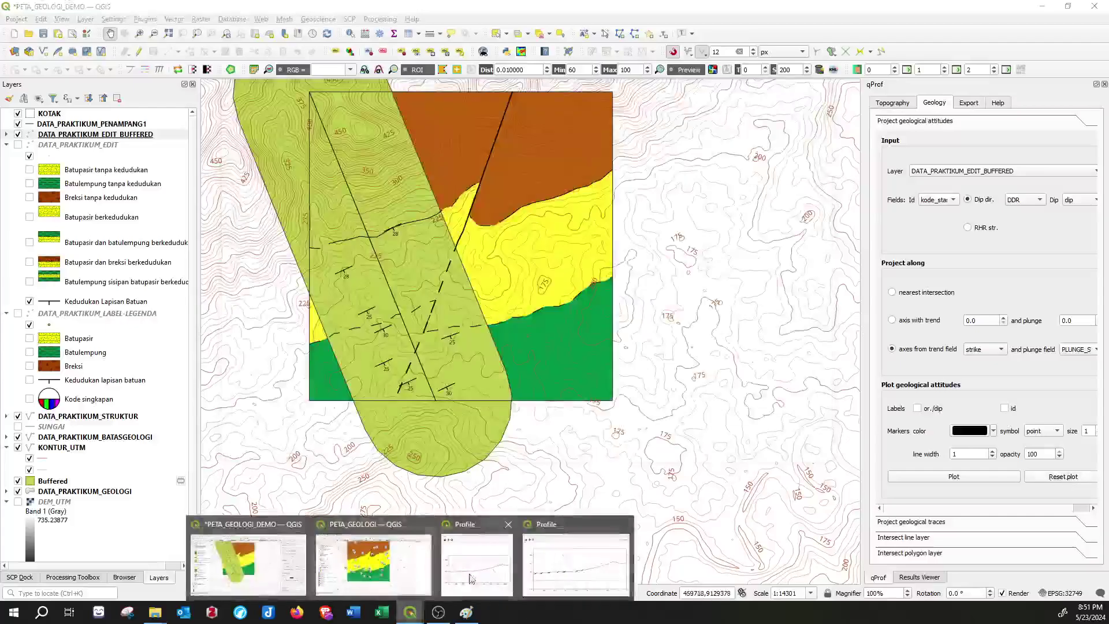
click(577, 555)
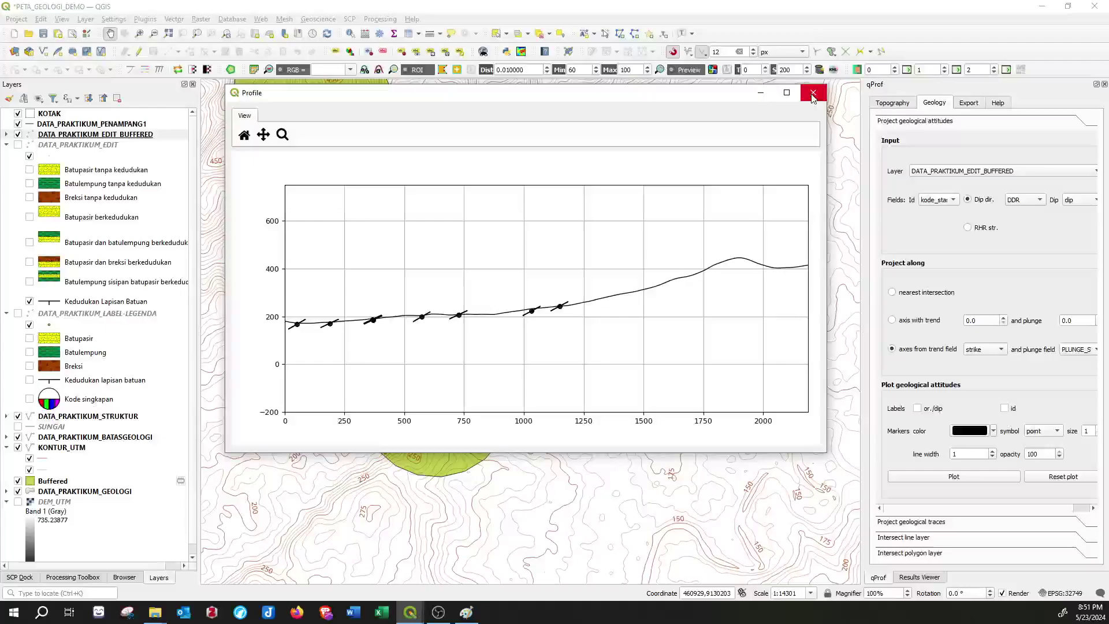
click(891, 483)
click(892, 480)
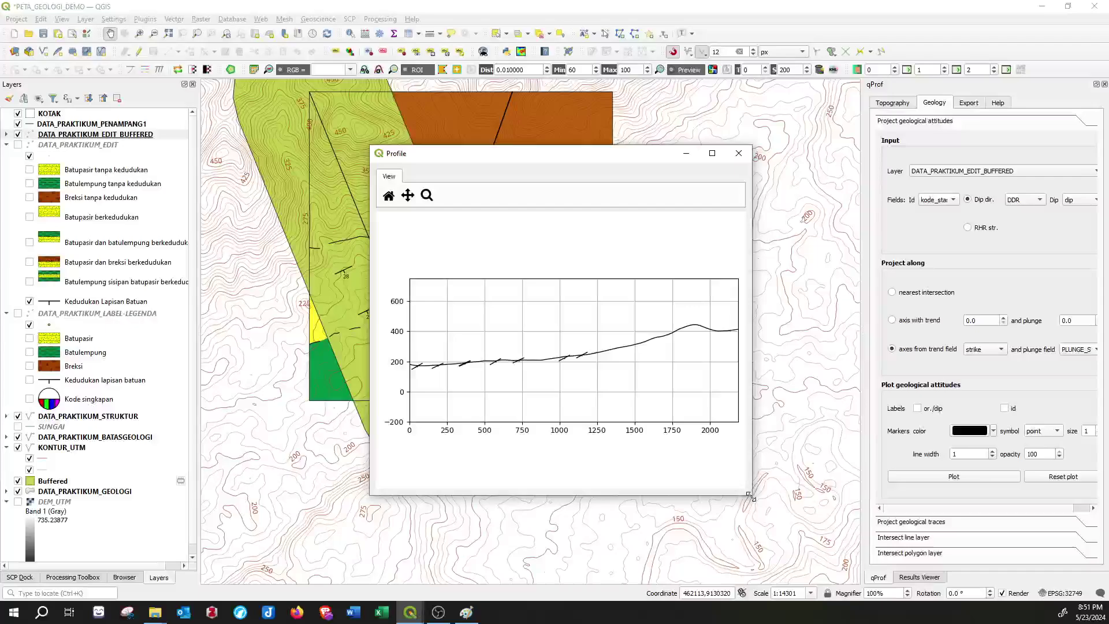
drag(751, 494, 1000, 430)
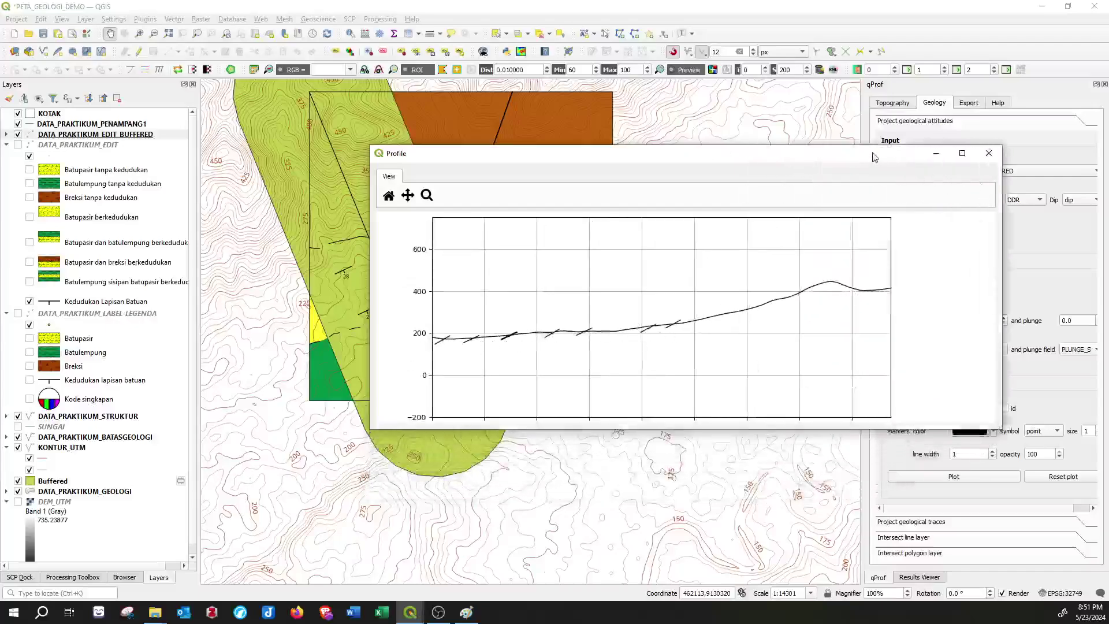
drag(875, 157, 738, 123)
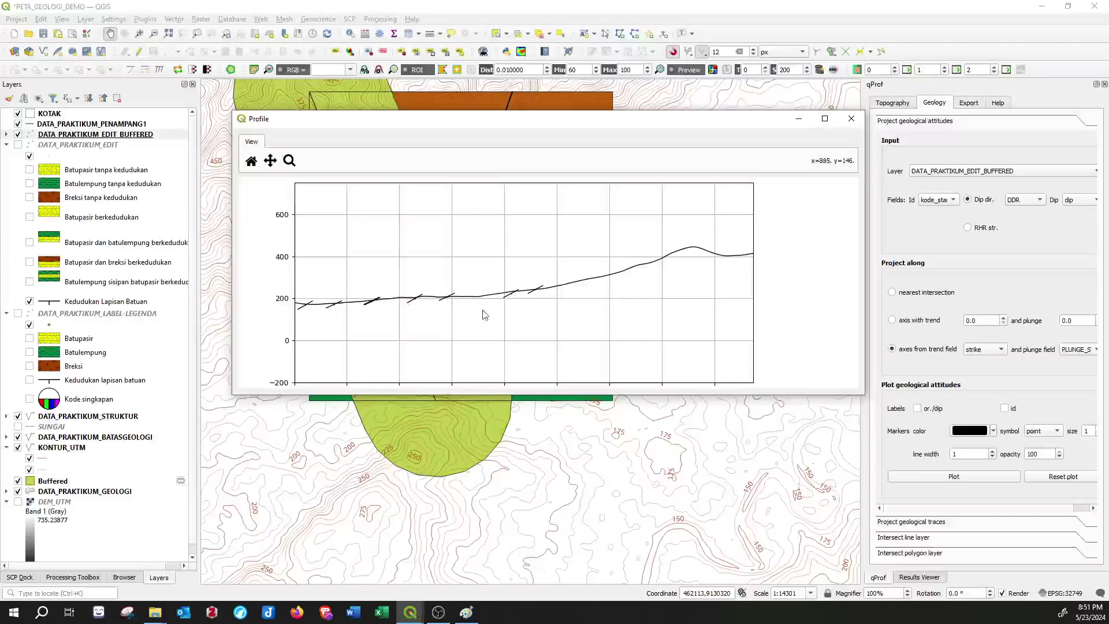
- Examine the geological traces projection settings and recall the profile window with the plotted attitudes
click(926, 522)
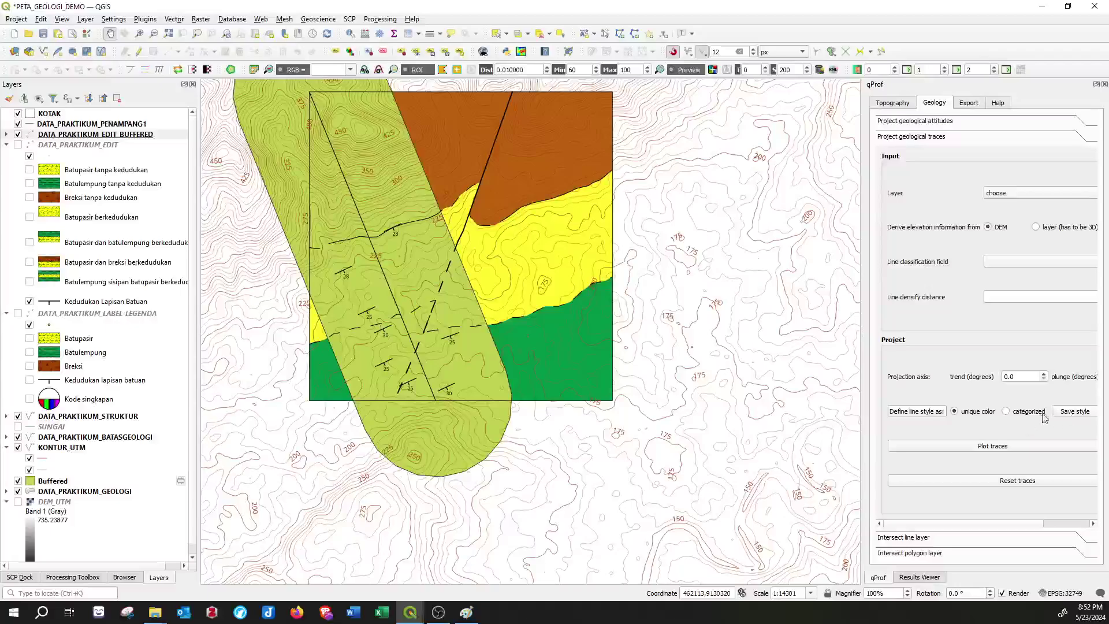
mouse_move(411, 612)
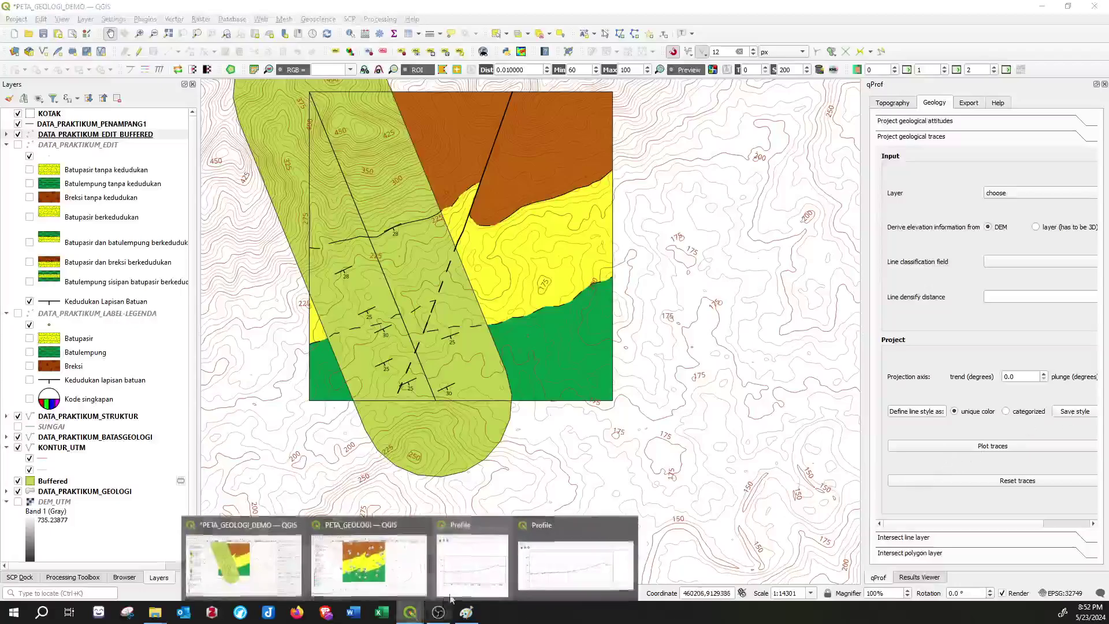
click(556, 546)
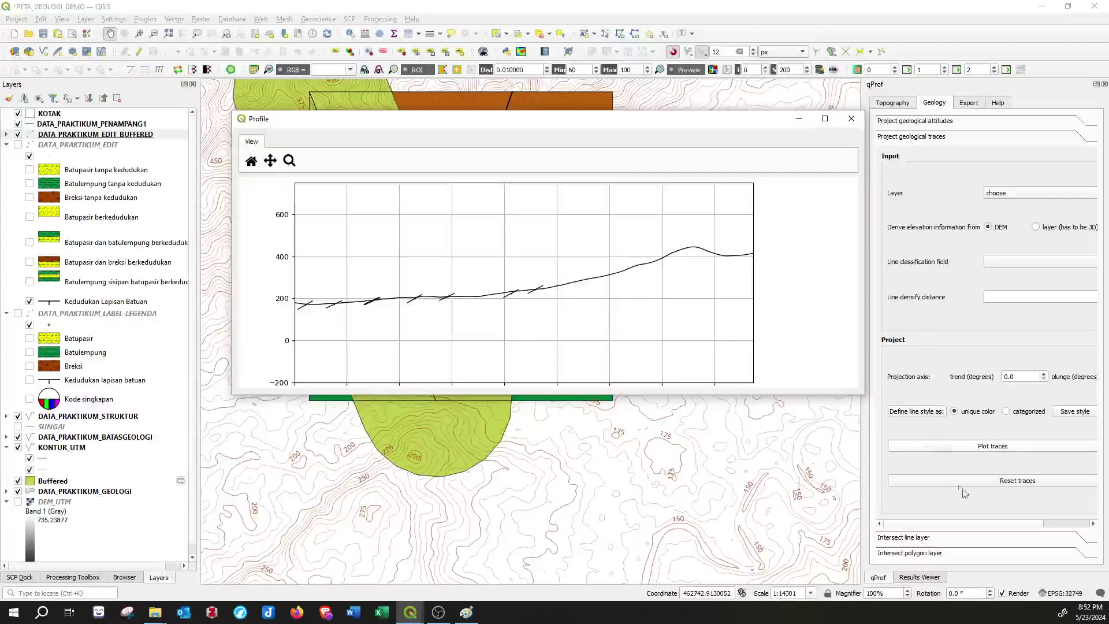
- Set up the line layer intersection with DATA_PRAKTIKUM_STRUKTUR as the line layer and KEBERADAAN as the id field
click(911, 537)
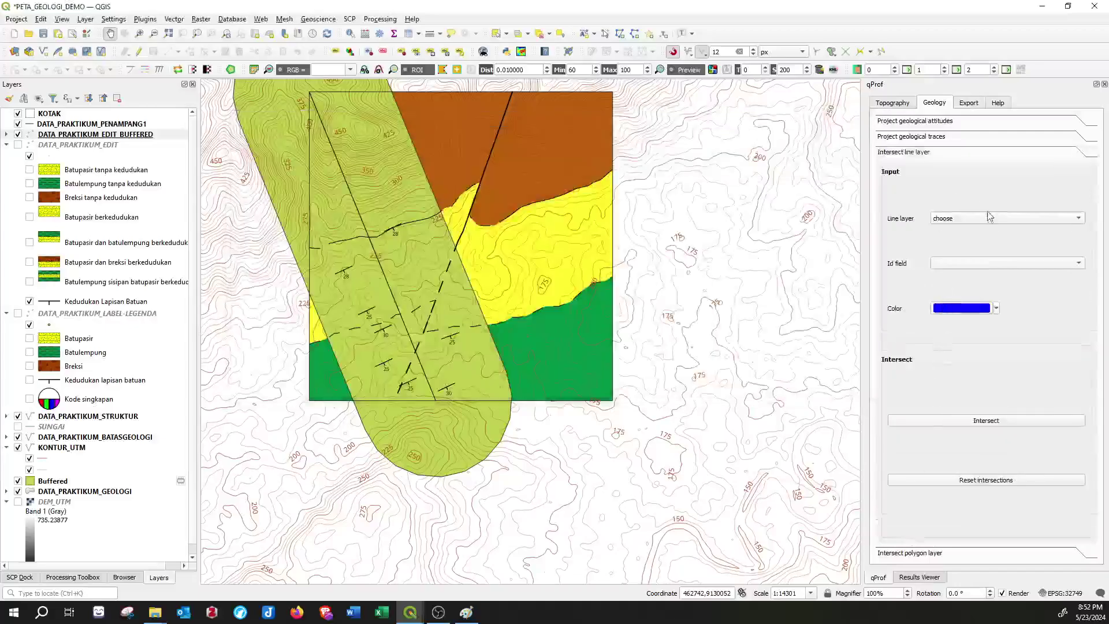
click(990, 218)
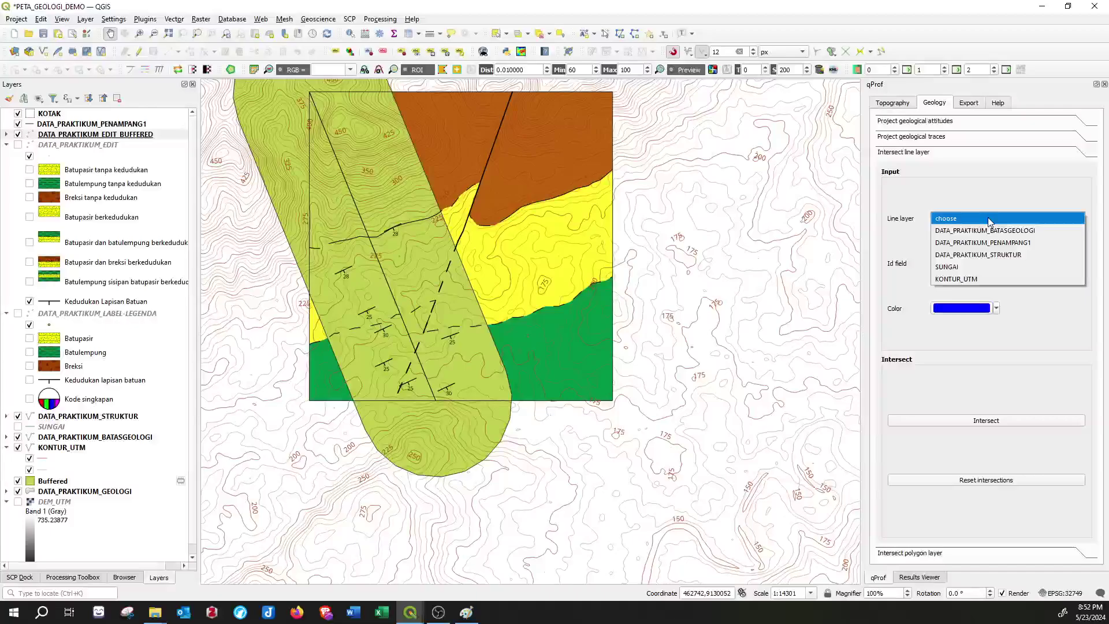
click(1023, 254)
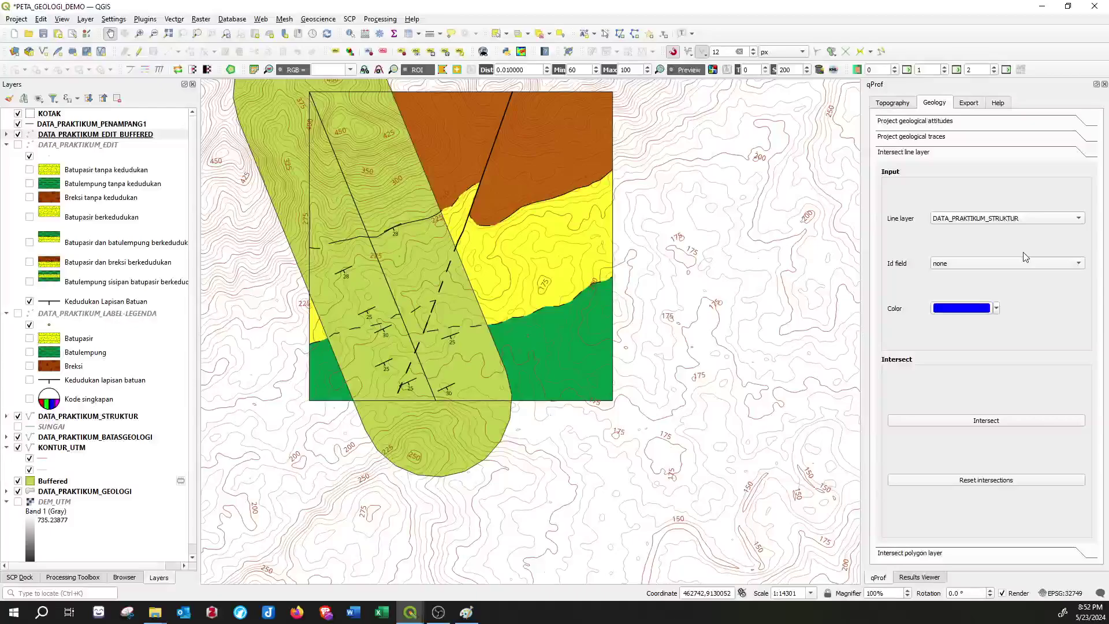
click(1018, 264)
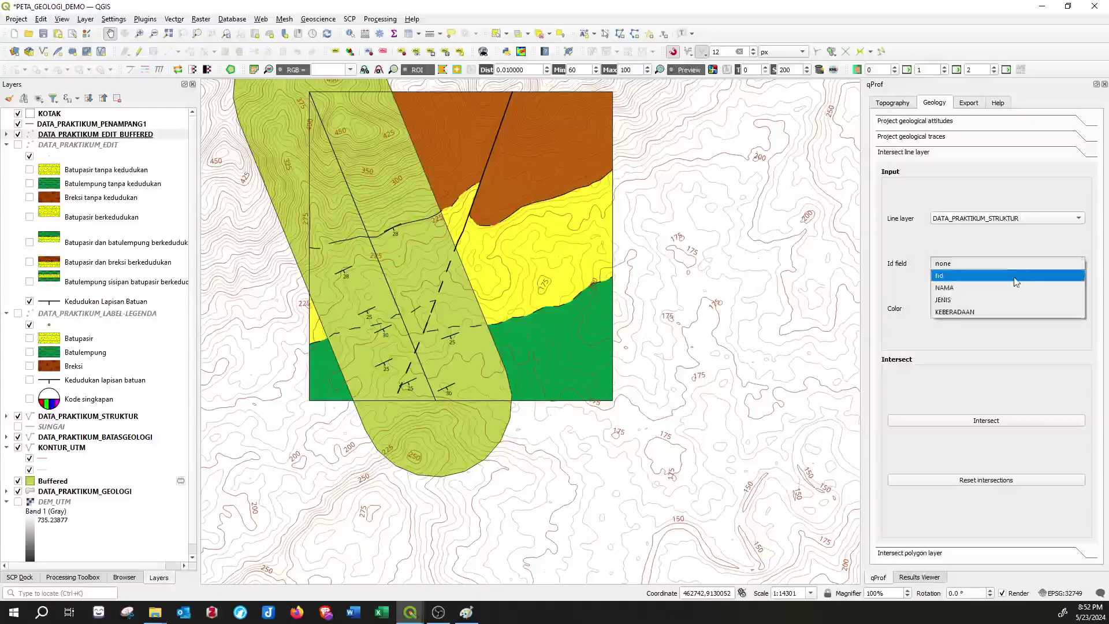
click(1014, 276)
click(976, 264)
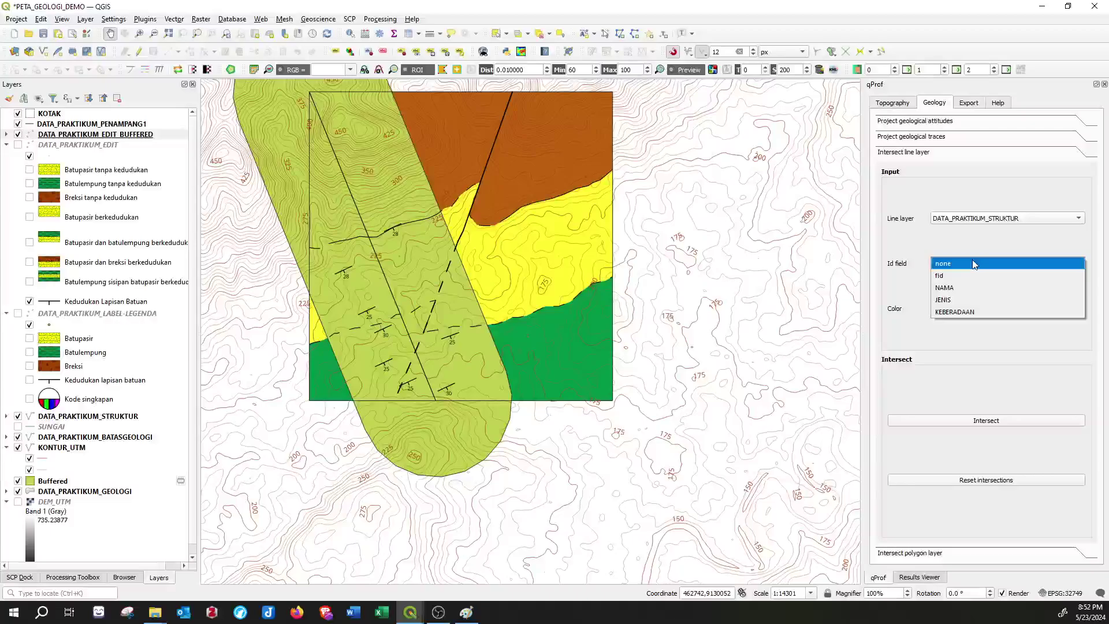
click(975, 312)
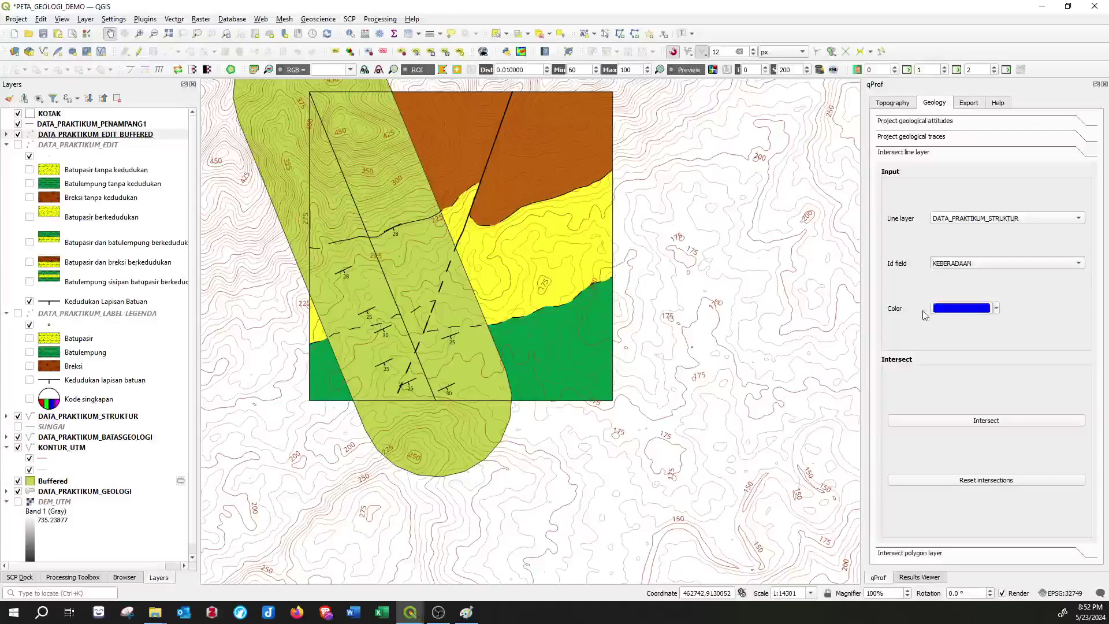
- Set the line intersection color to red, intersect the structure lines with the profile, and close the resulting profile window
click(996, 307)
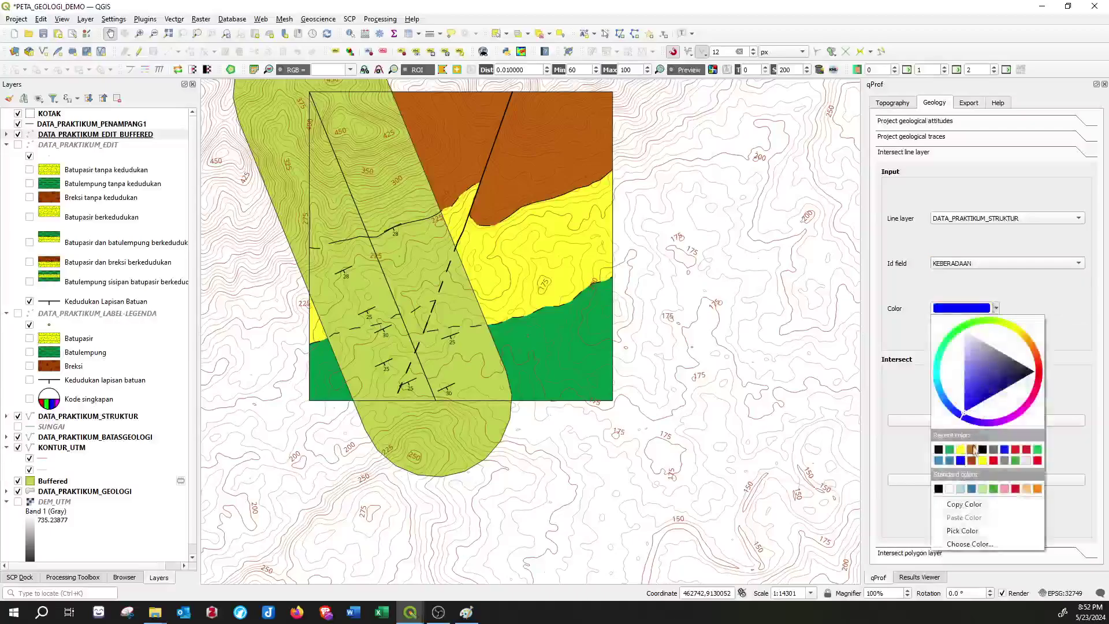
click(993, 461)
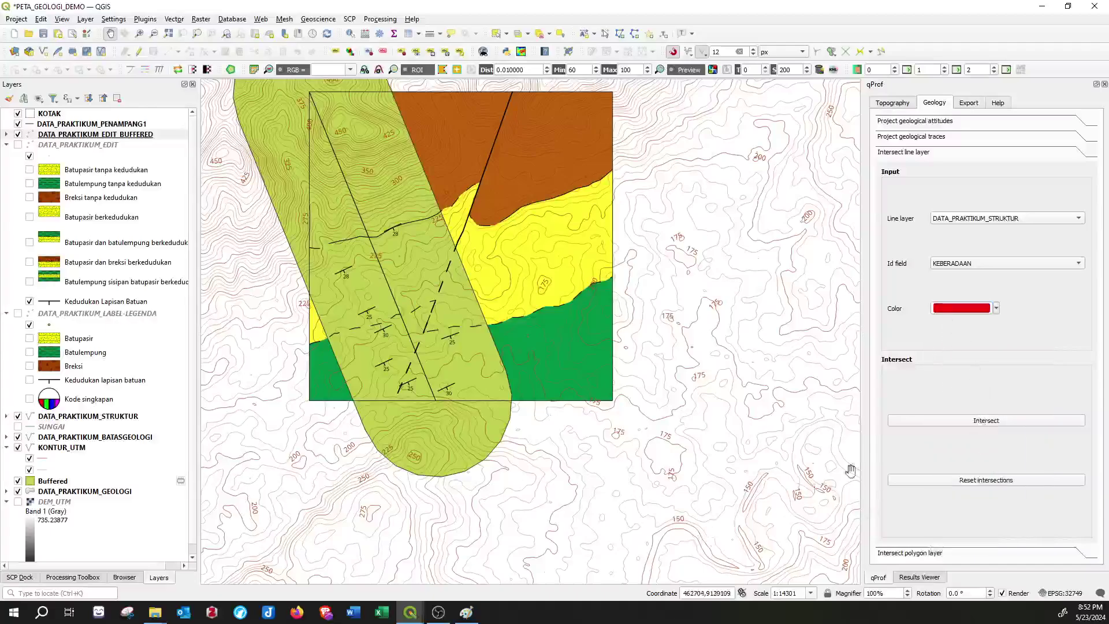
click(993, 422)
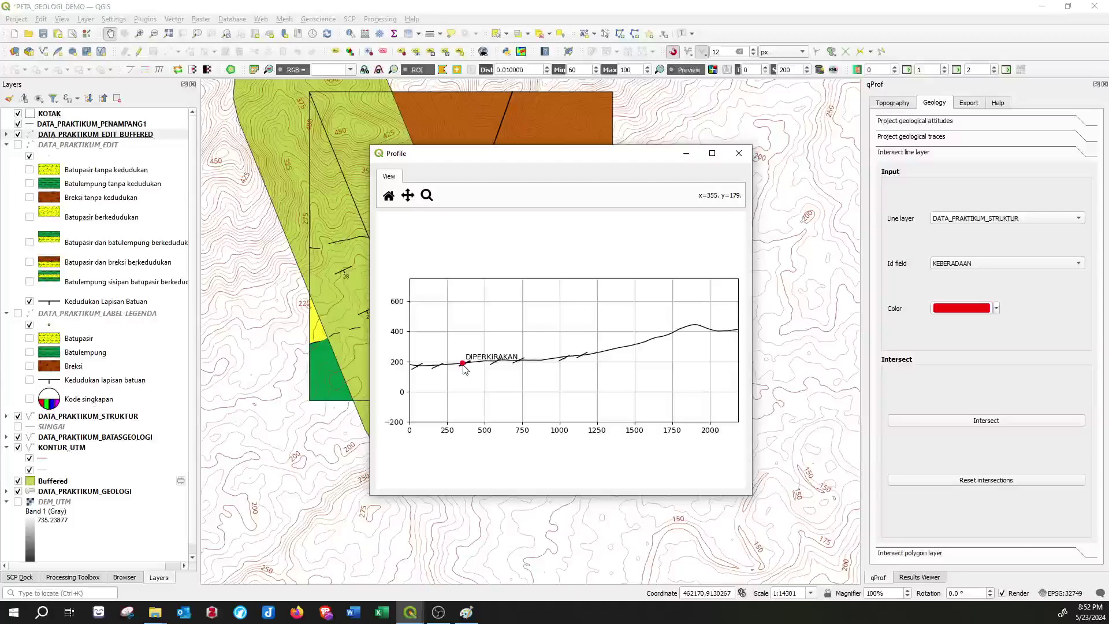
click(739, 153)
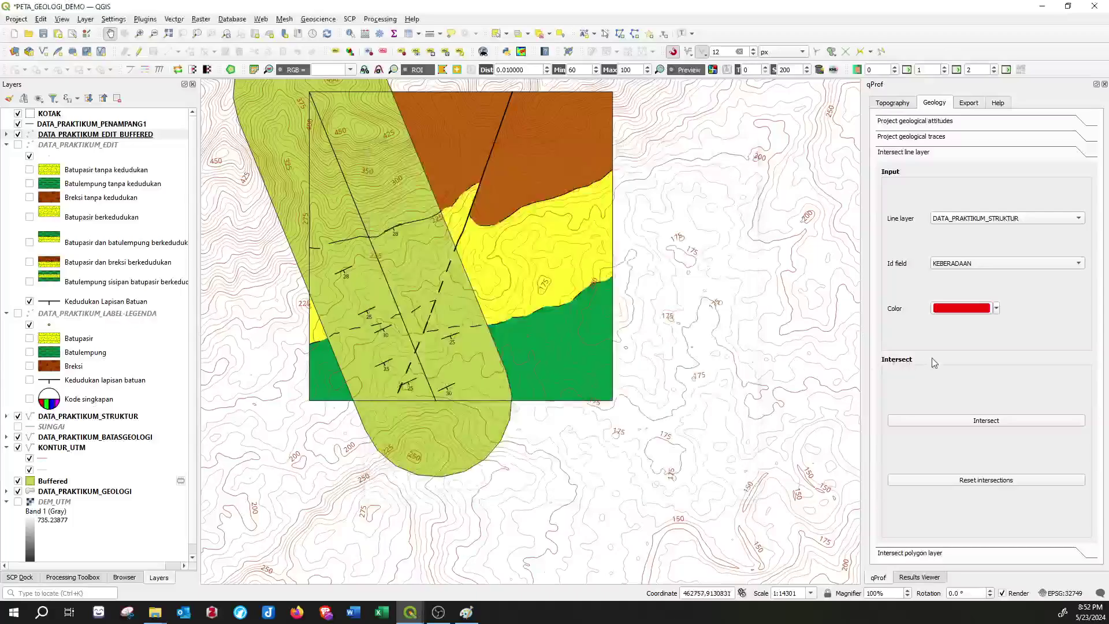
- Set up the polygon layer intersection with DATA_PRAKTIKUM_GEOLOGI as the polygon layer and SATUAN as the classification field
click(920, 554)
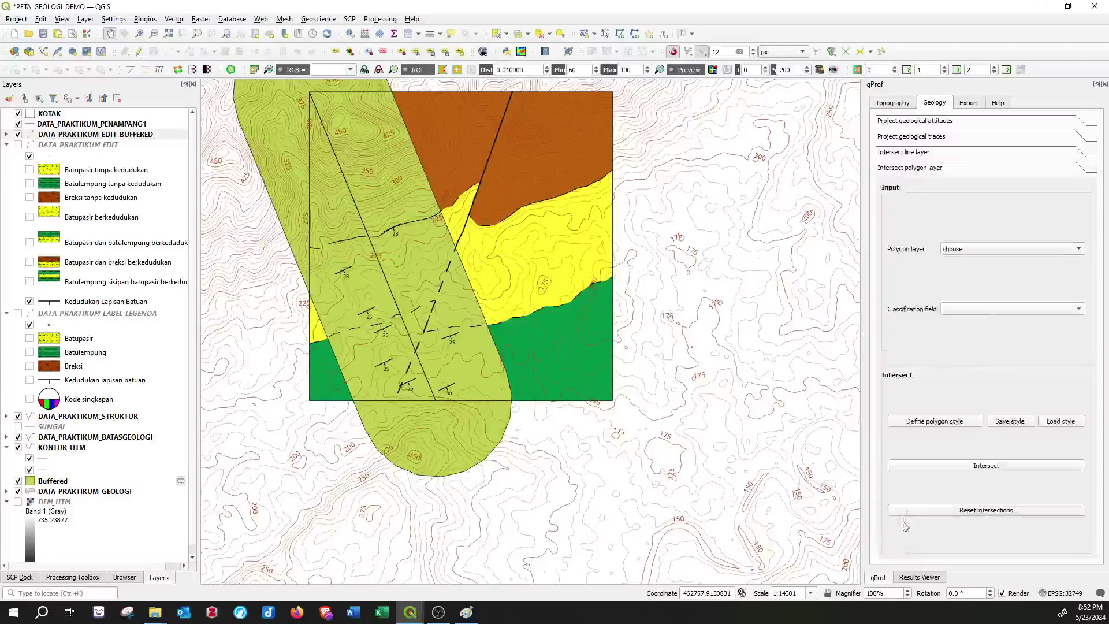
click(946, 422)
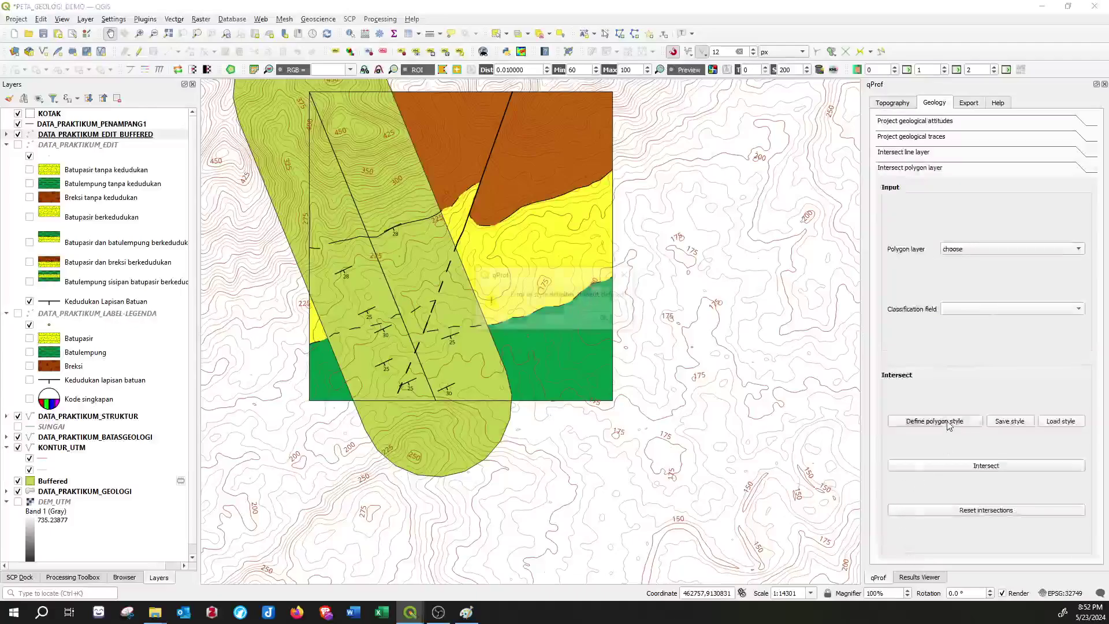
click(625, 275)
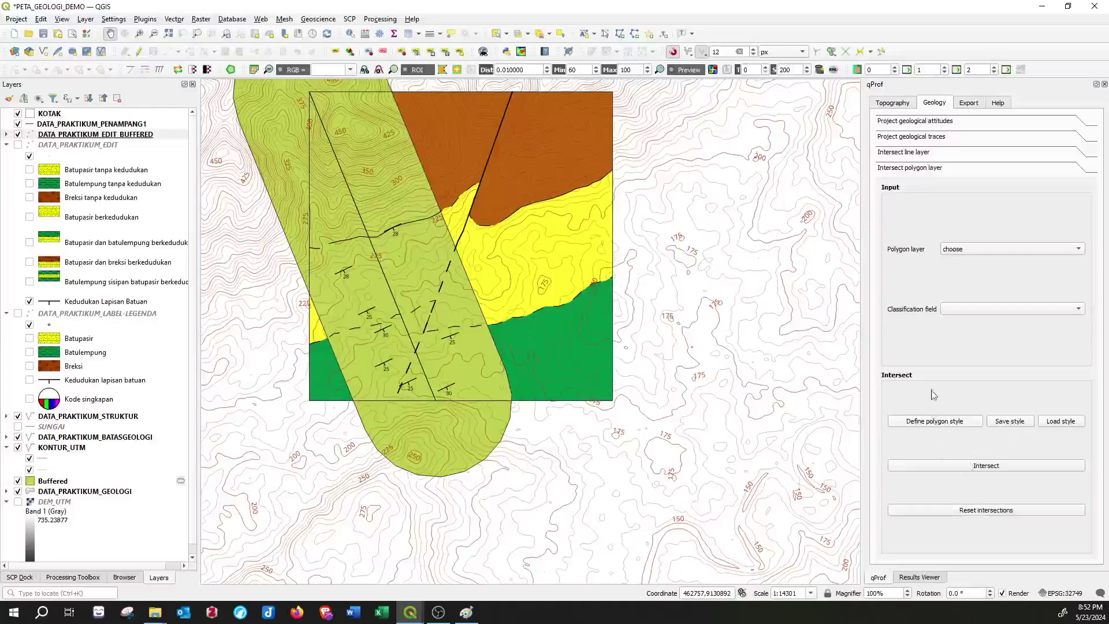
click(980, 249)
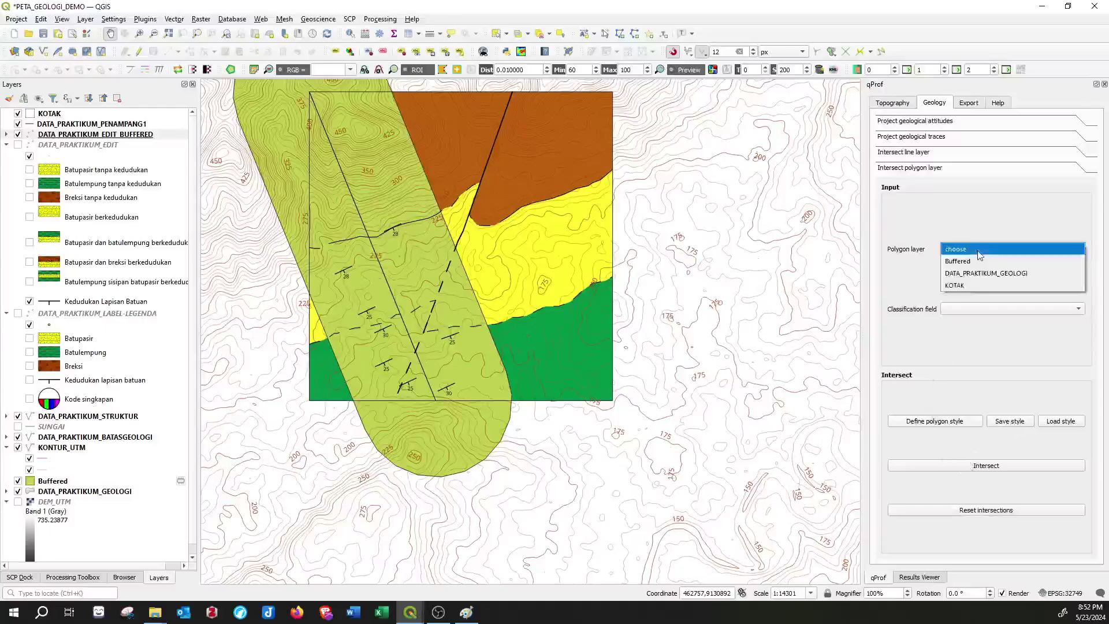
click(999, 275)
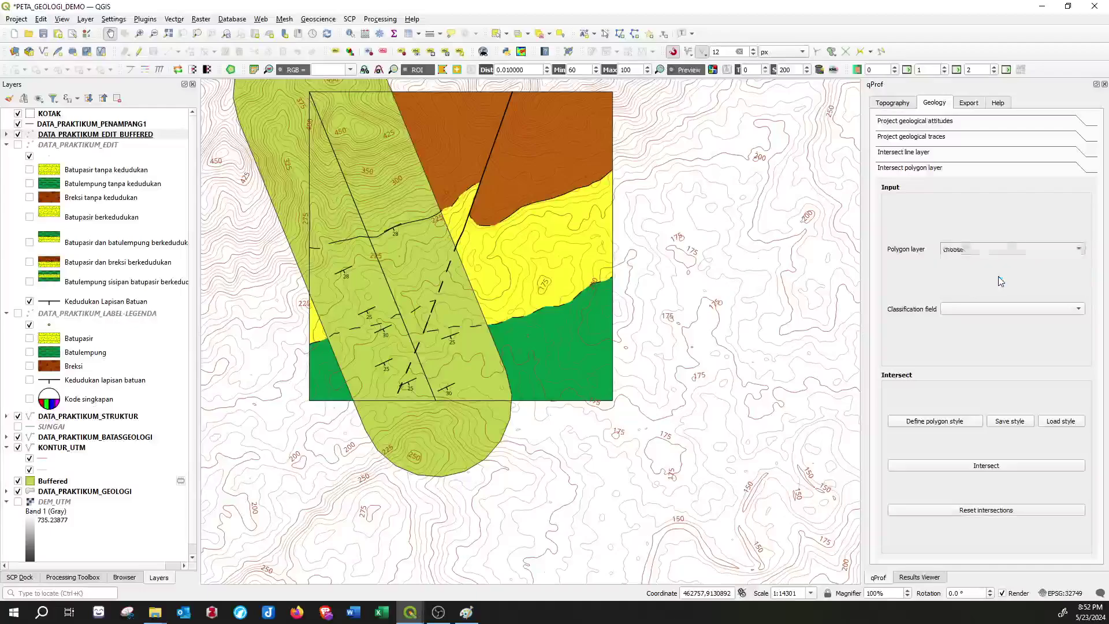
click(989, 309)
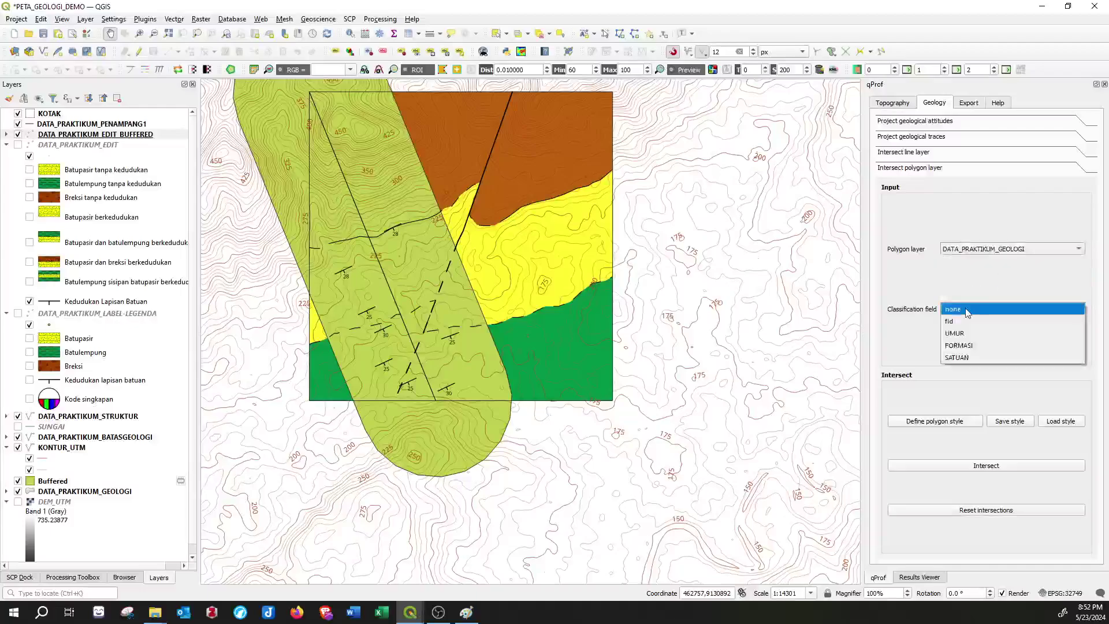
click(987, 357)
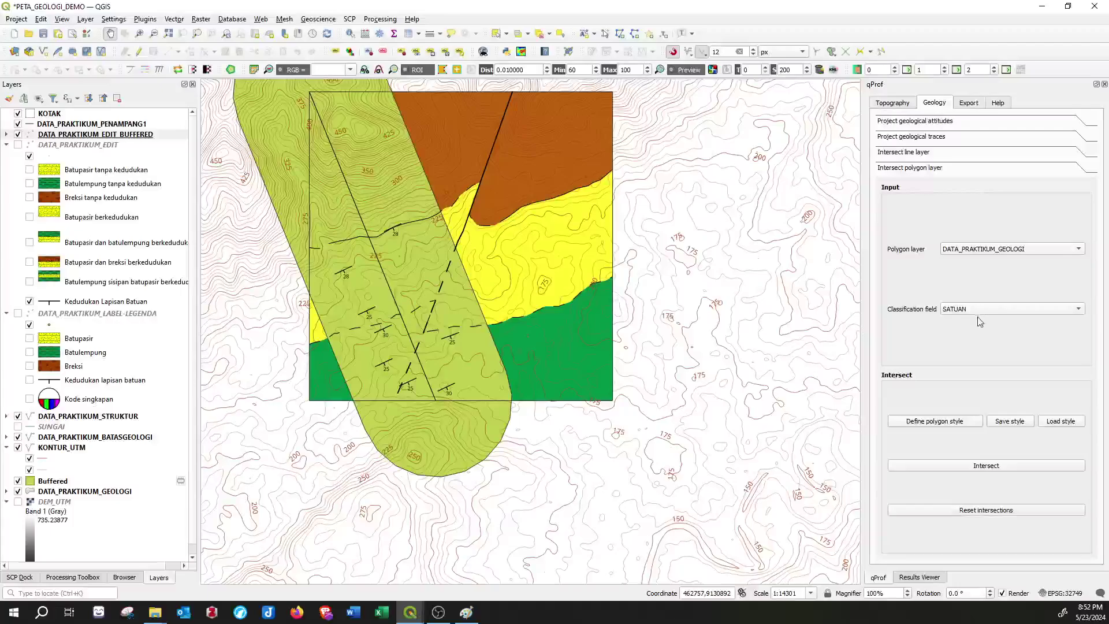
- Define the polygon style, setting the BATULEMPUNG class color to the green #009345 sampled from the map
click(948, 422)
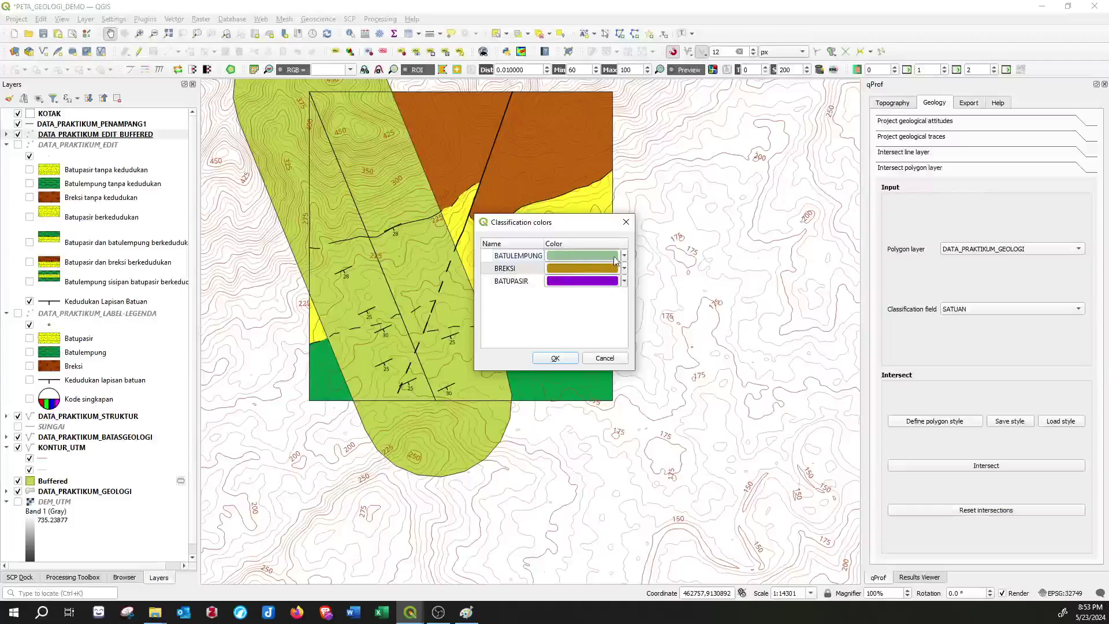
drag(594, 227, 742, 207)
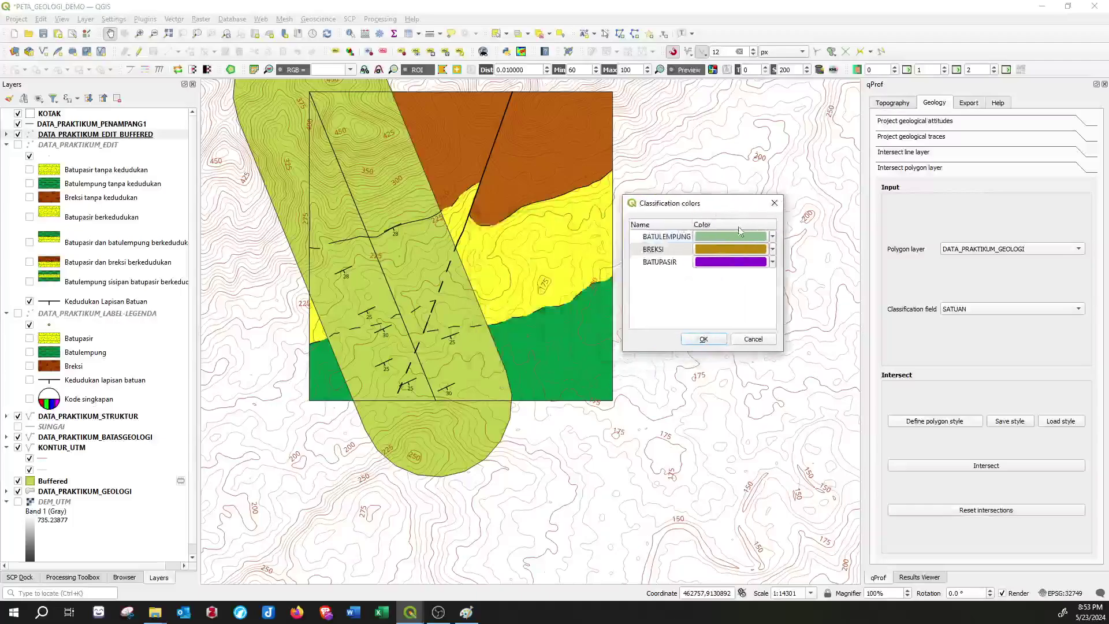
click(739, 231)
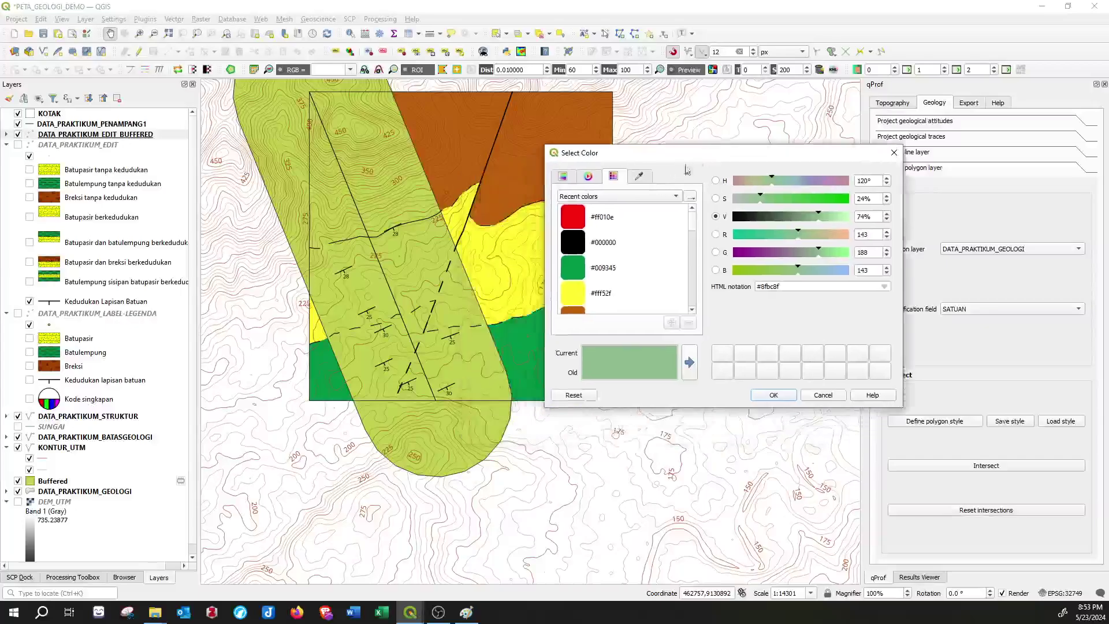
click(639, 177)
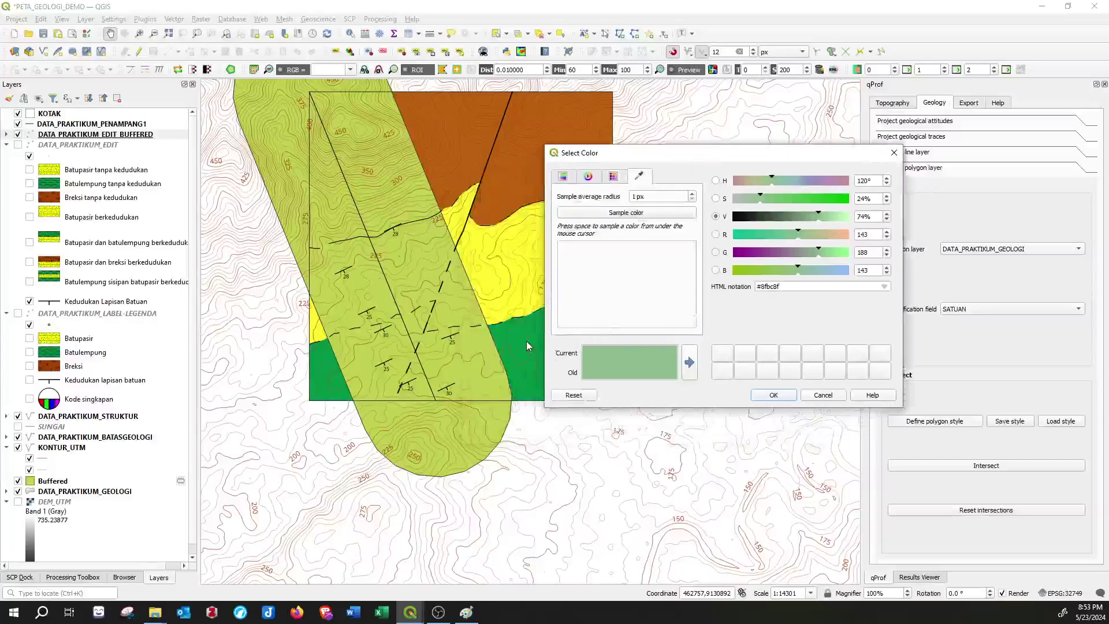
click(616, 214)
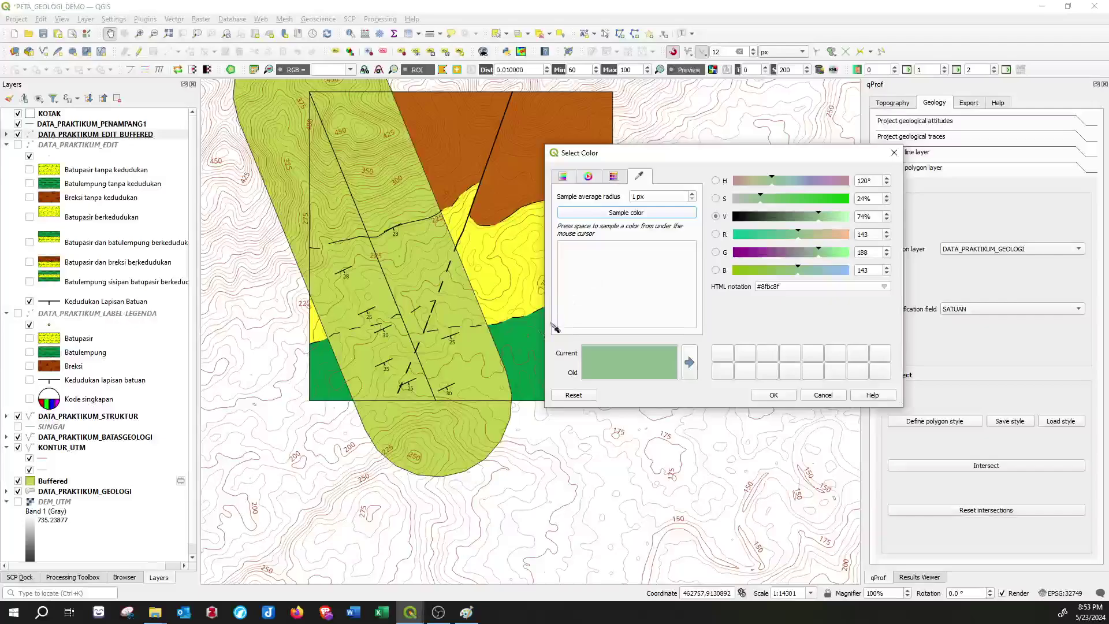
click(532, 347)
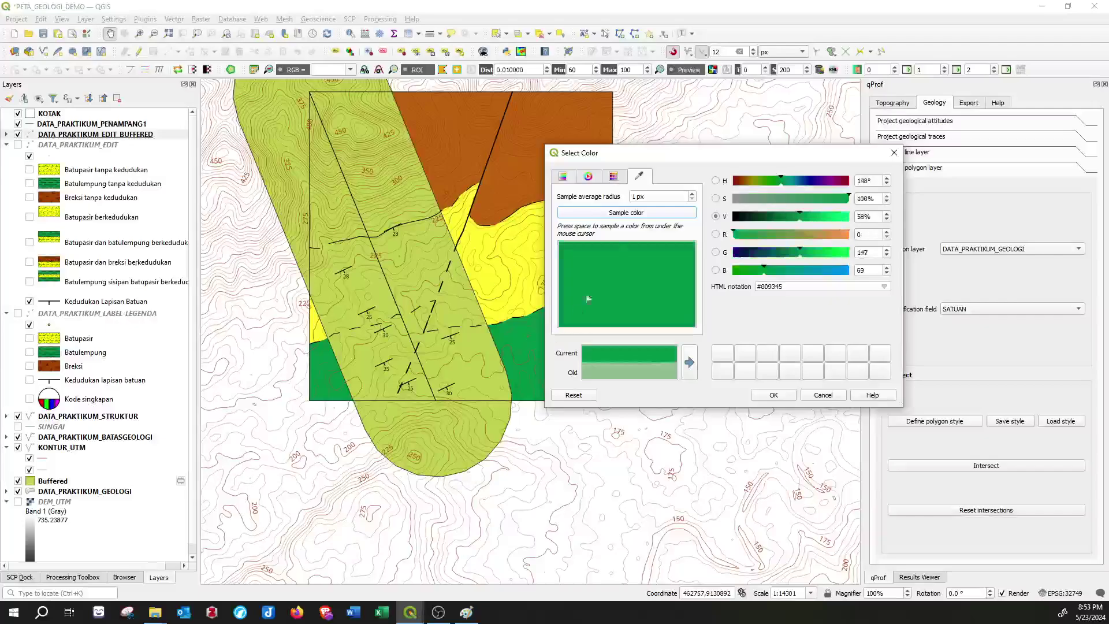
click(774, 395)
- Set the BREKSI class color to the brown #bd620f sampled from the map
double_click(719, 254)
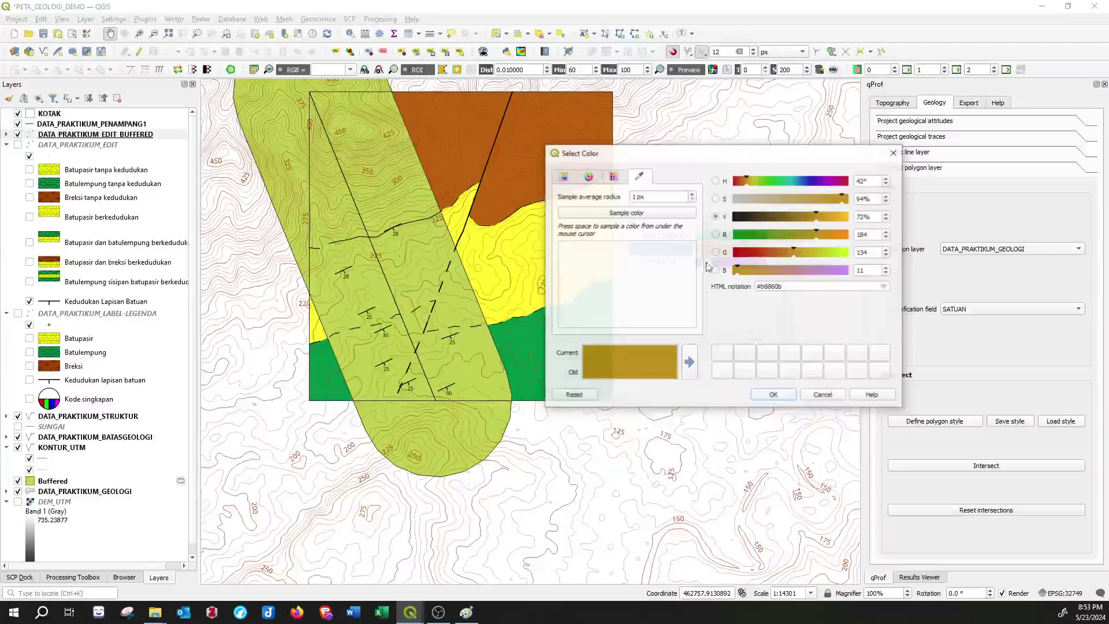
click(635, 214)
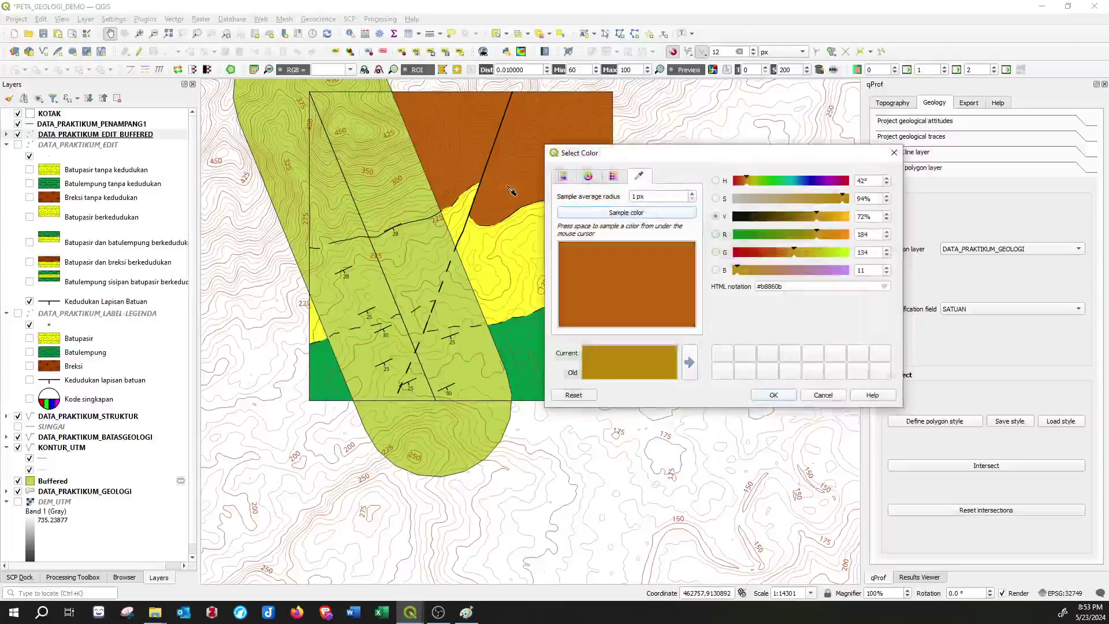
click(511, 190)
click(774, 395)
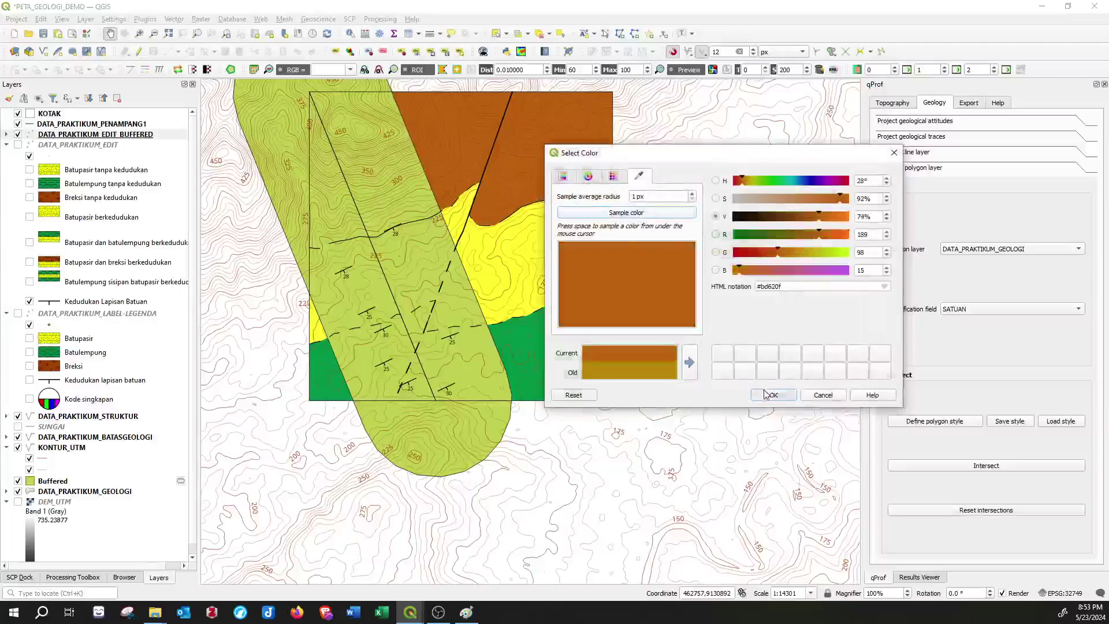
- Set the BATUPASIR class color to the yellow sampled from the map and accept the classification colors
double_click(716, 264)
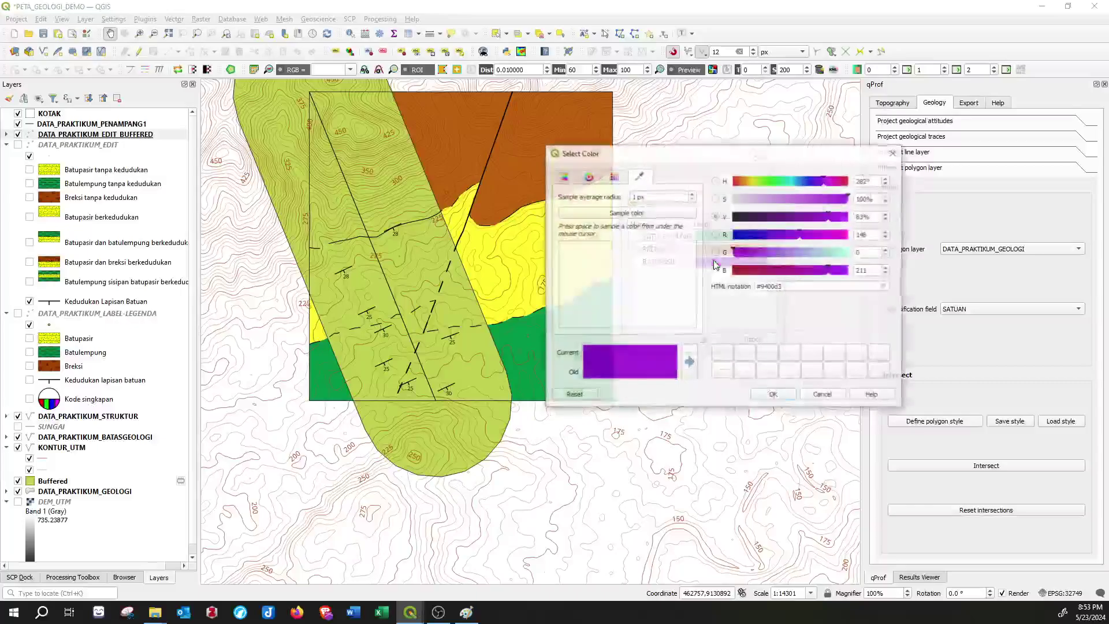
click(623, 213)
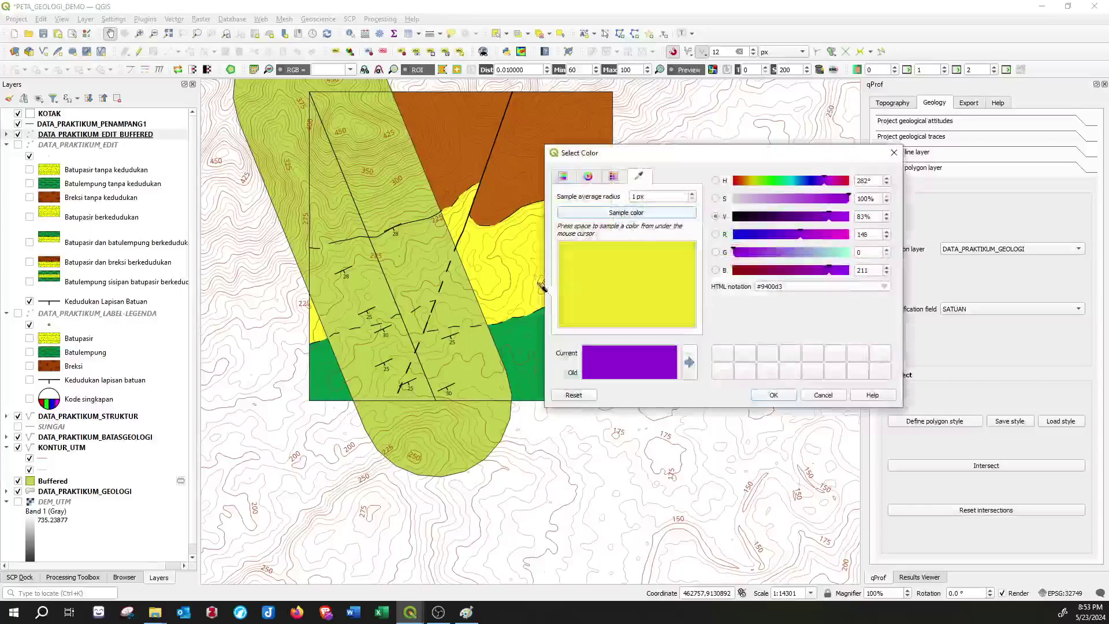
click(528, 253)
click(769, 399)
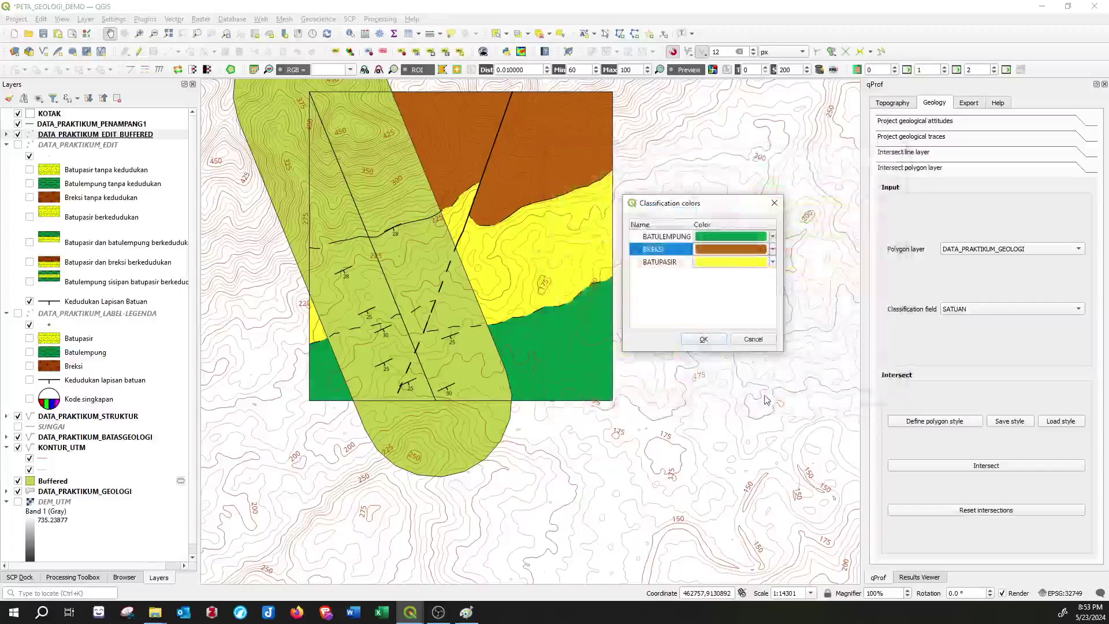
click(703, 340)
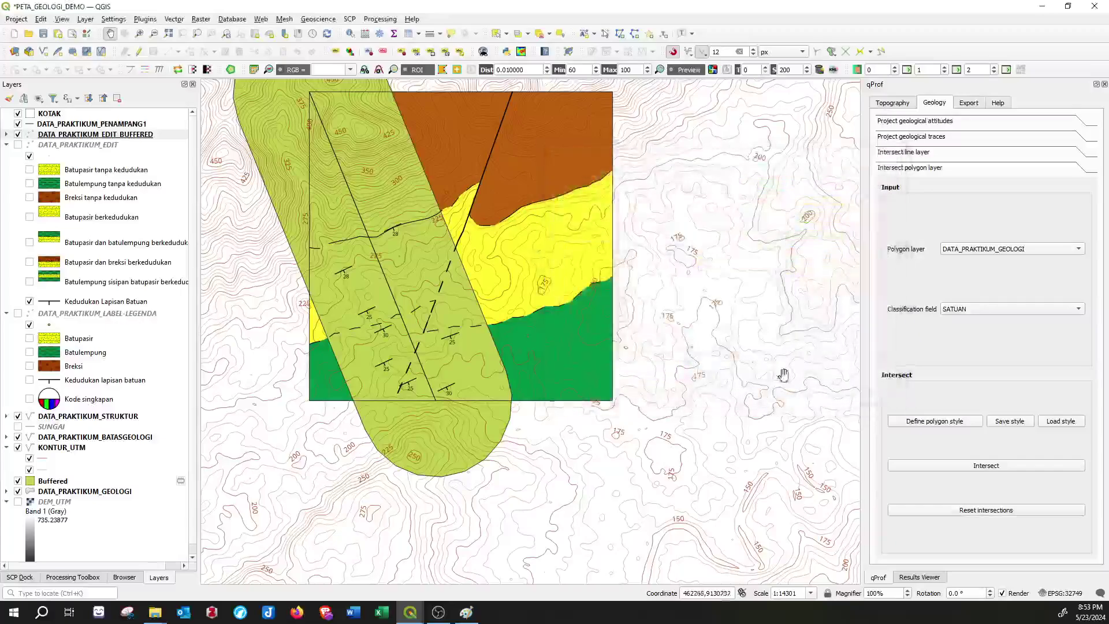
- Intersect the geological unit polygons with the profile, then widen and reposition the resulting profile window
click(1028, 465)
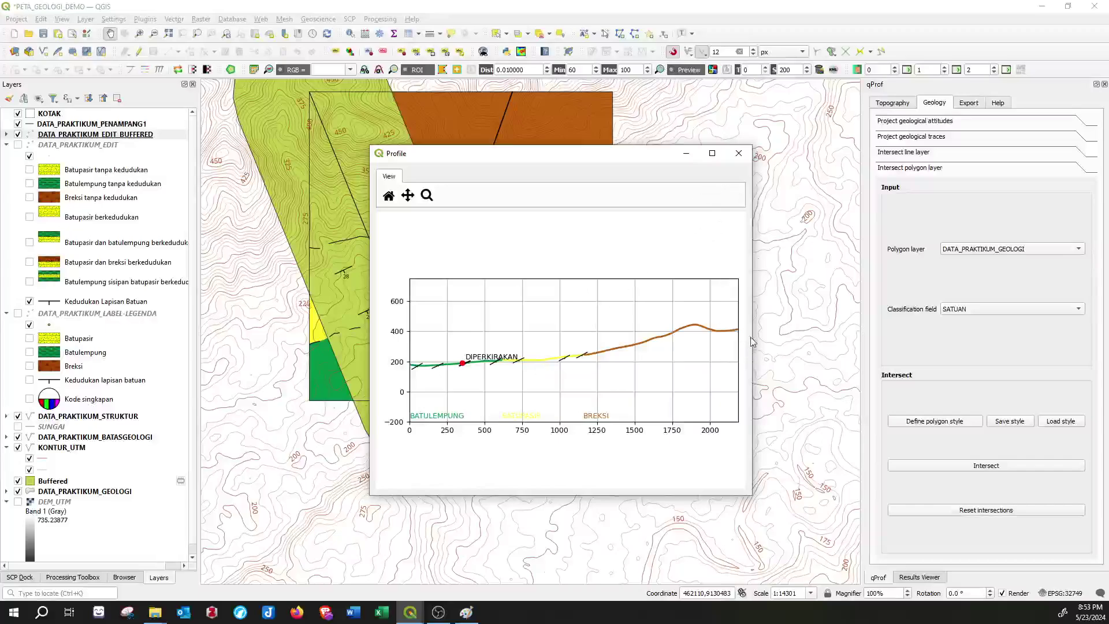
drag(751, 322, 953, 289)
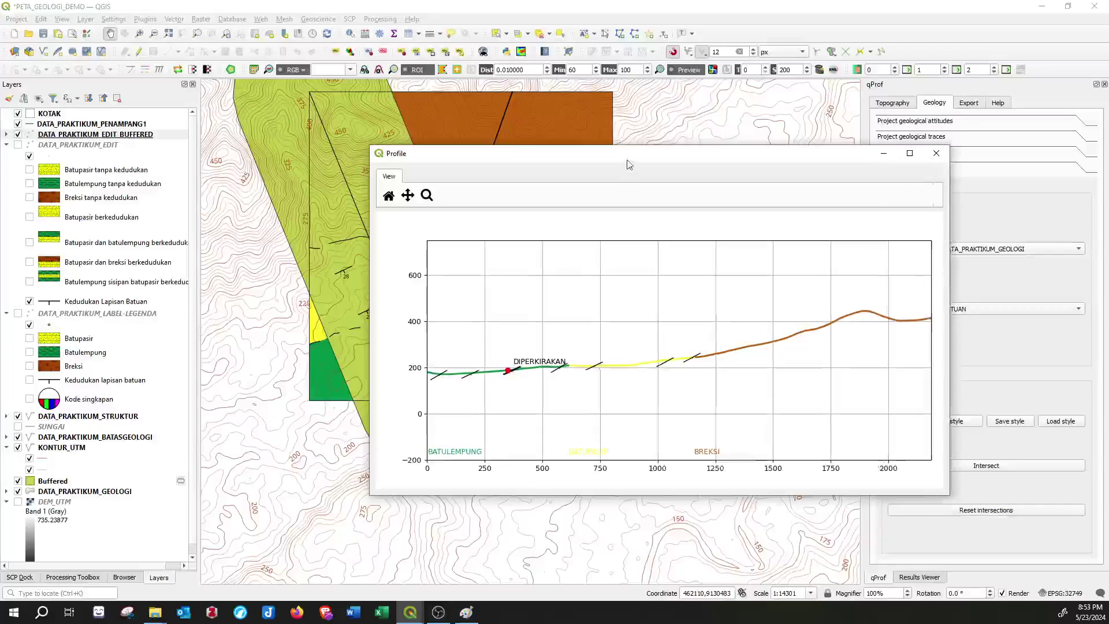
drag(627, 163, 538, 149)
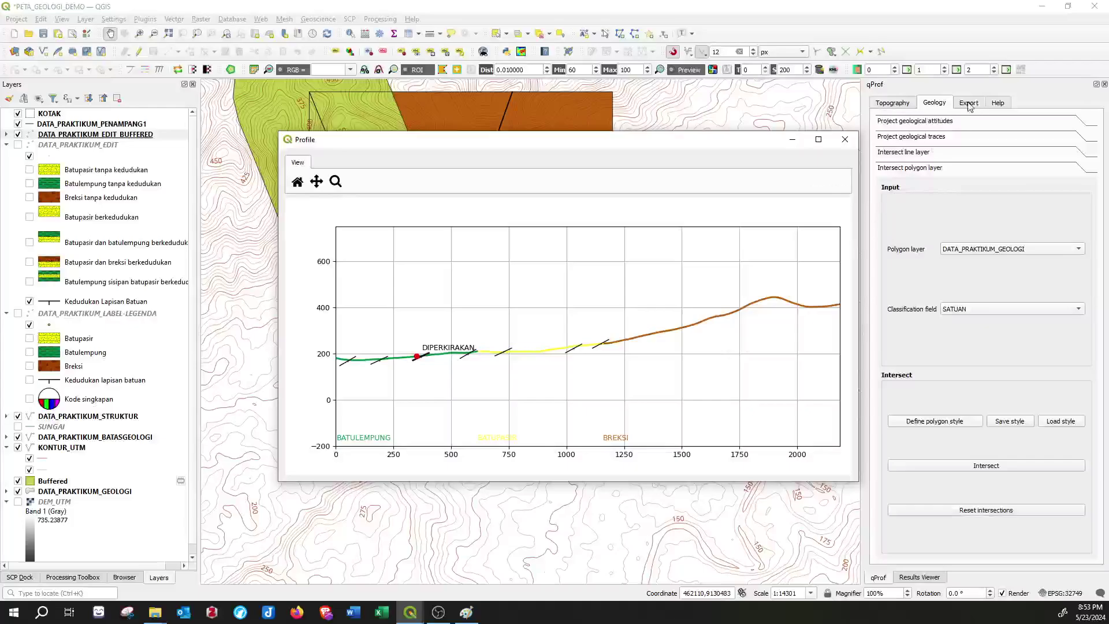
- Start exporting the profile figure with a figure width of 15 inches
click(969, 104)
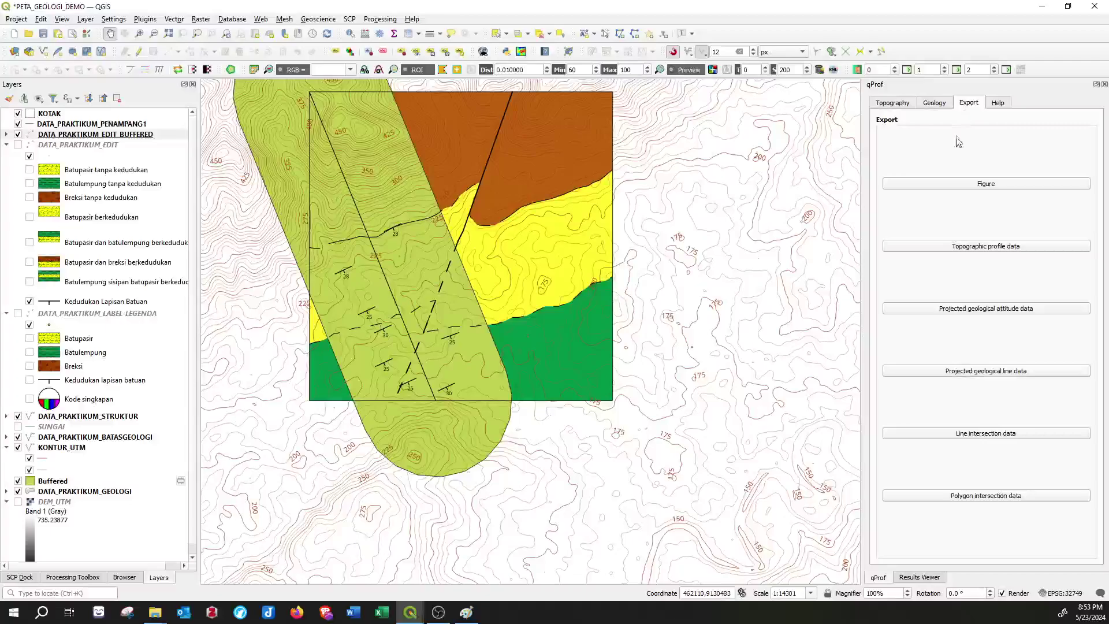
click(981, 184)
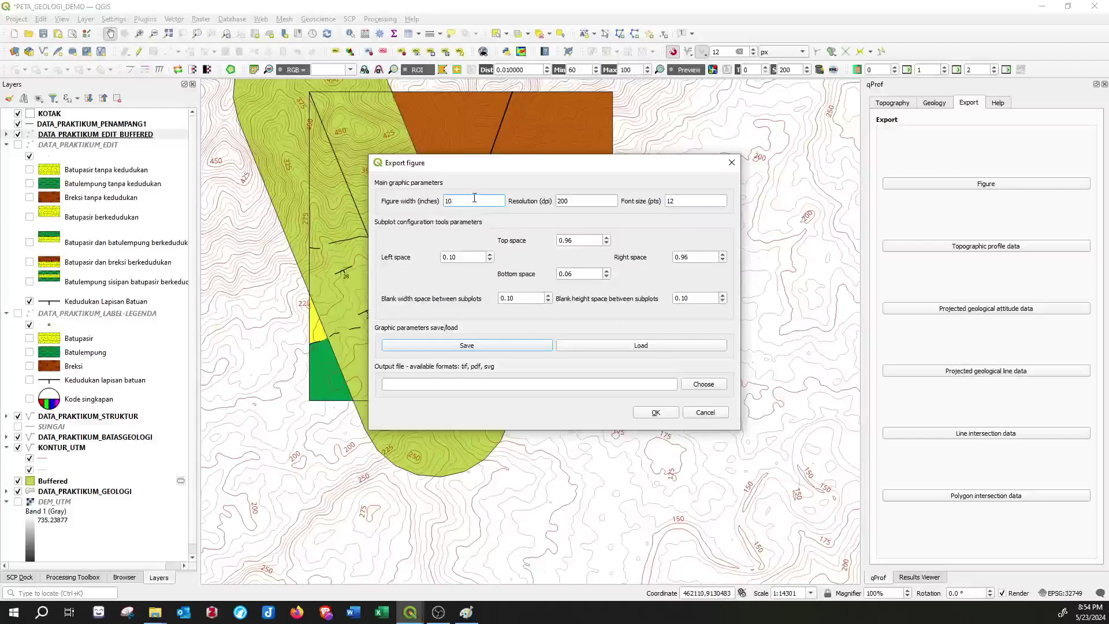
drag(474, 201, 441, 201)
- Create an OUTPUT folder inside PETAGEOLOGI as the destination for the exported figure
click(702, 384)
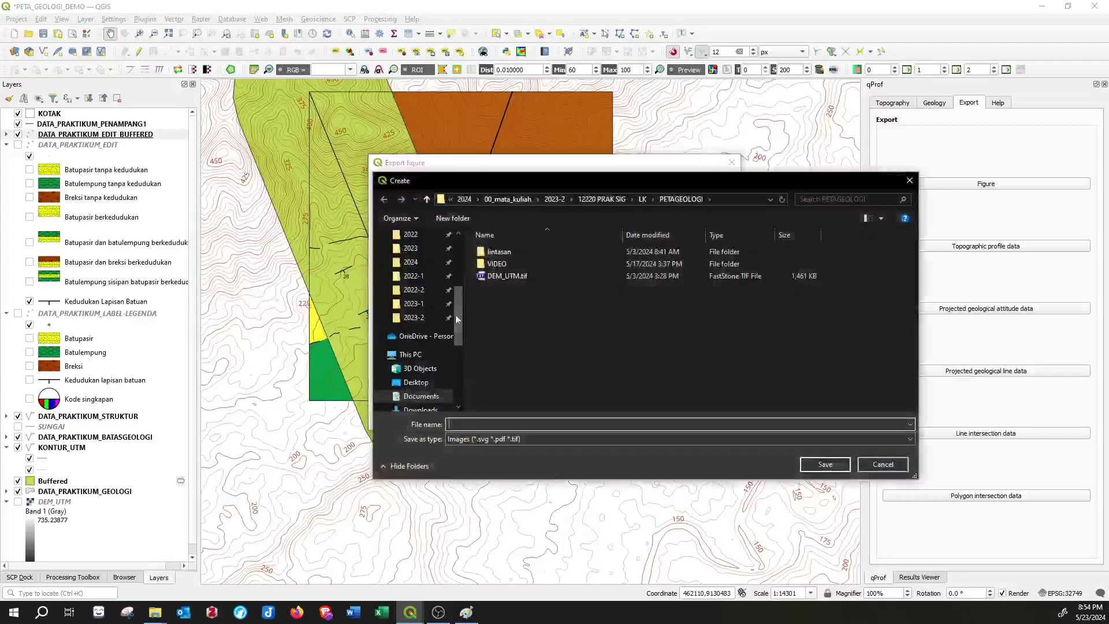
click(642, 198)
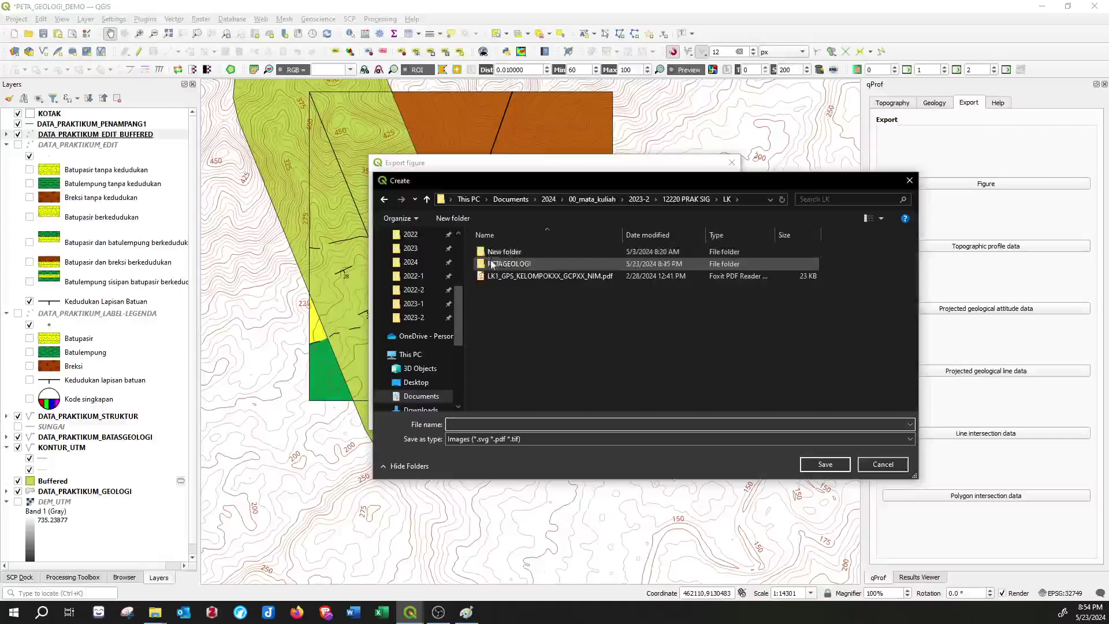
double_click(504, 263)
click(454, 218)
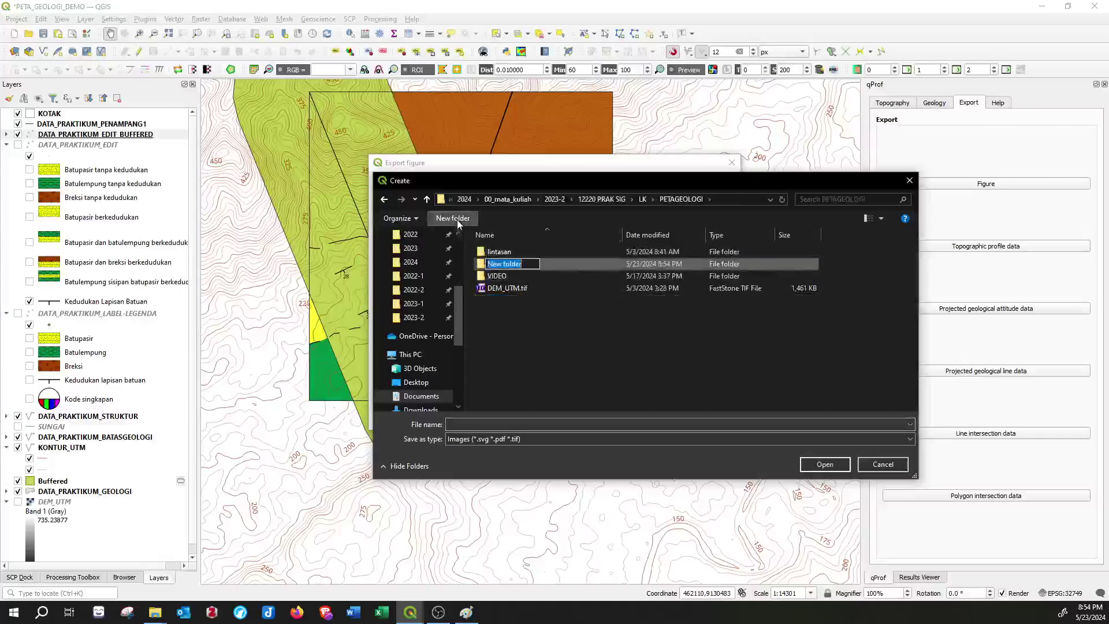
text(OUTPUT)
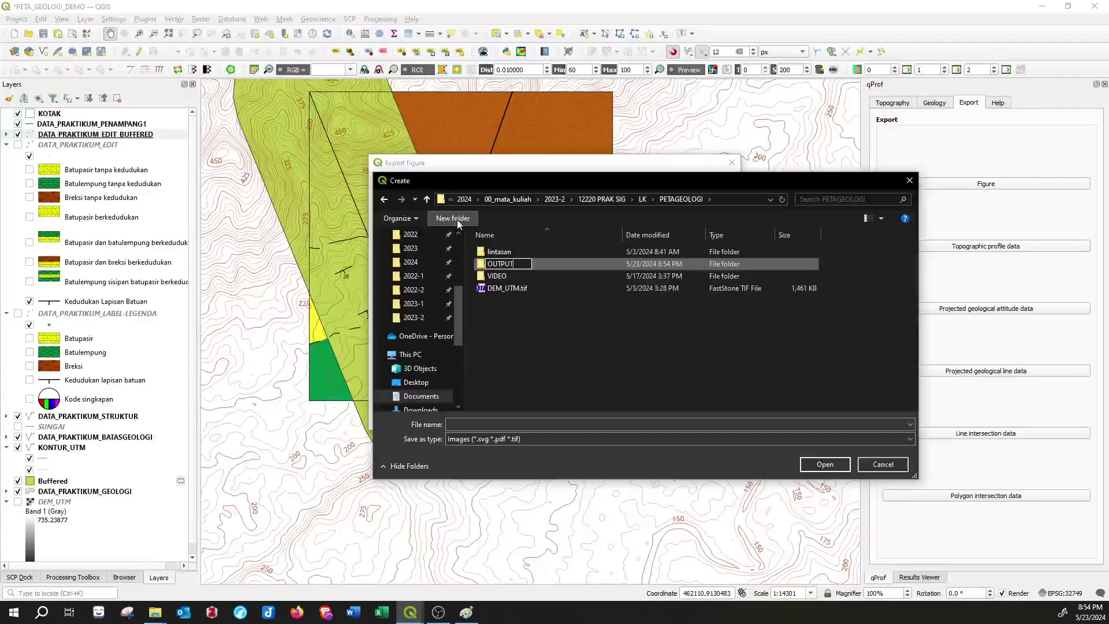
key(Return)
key(Return)
- Name the output file PENAMPANG1.svg and export the figure without saving the graphic parameters
click(488, 425)
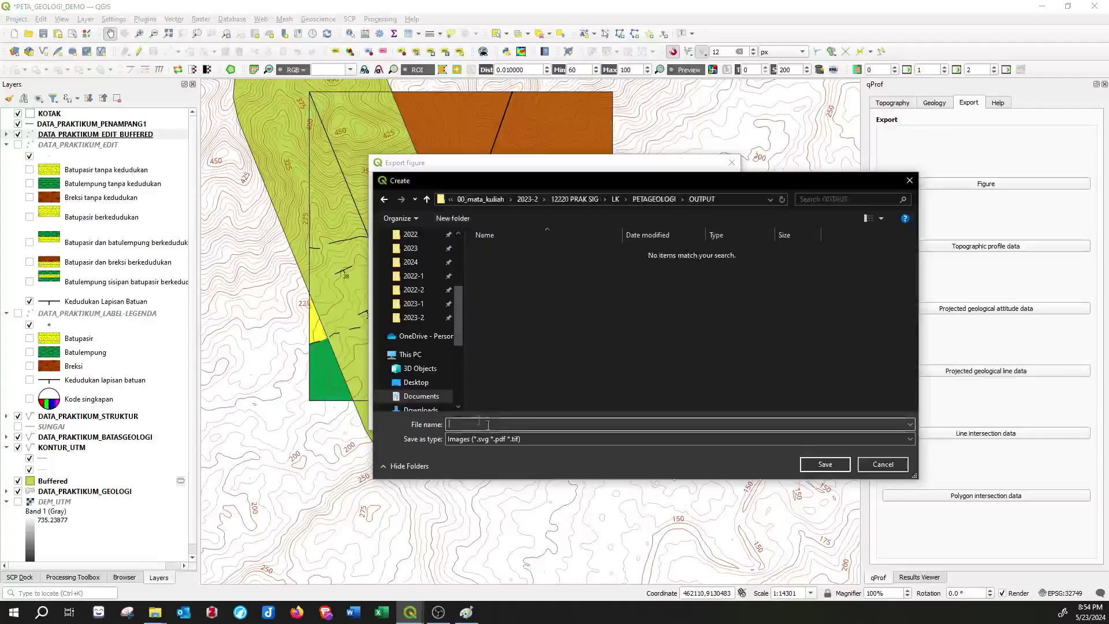
text(PENAMPANG1.svg)
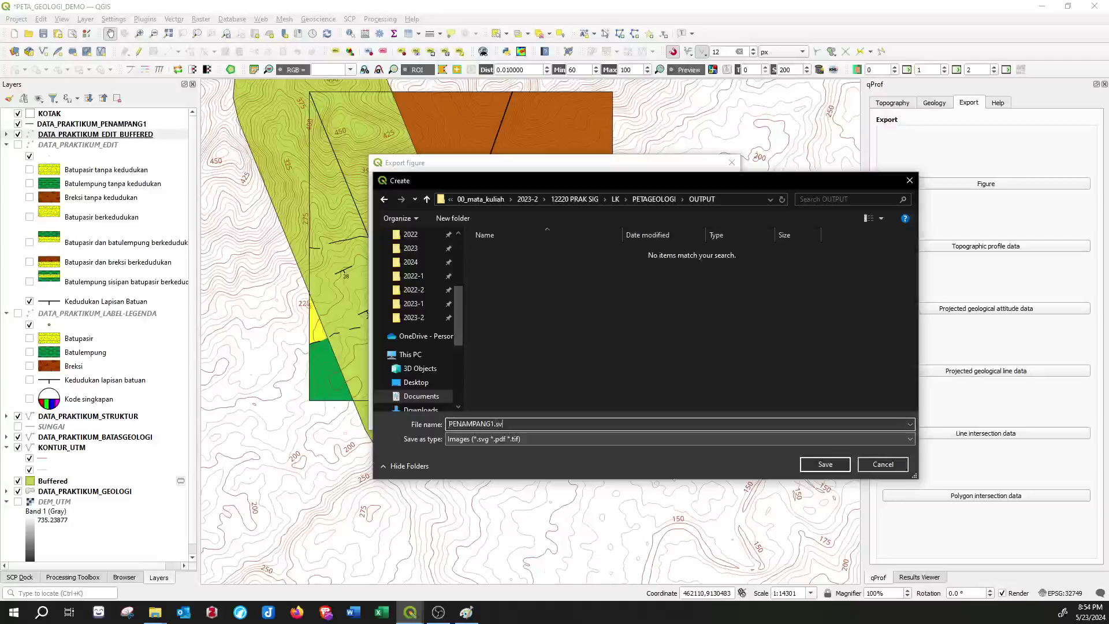
click(825, 465)
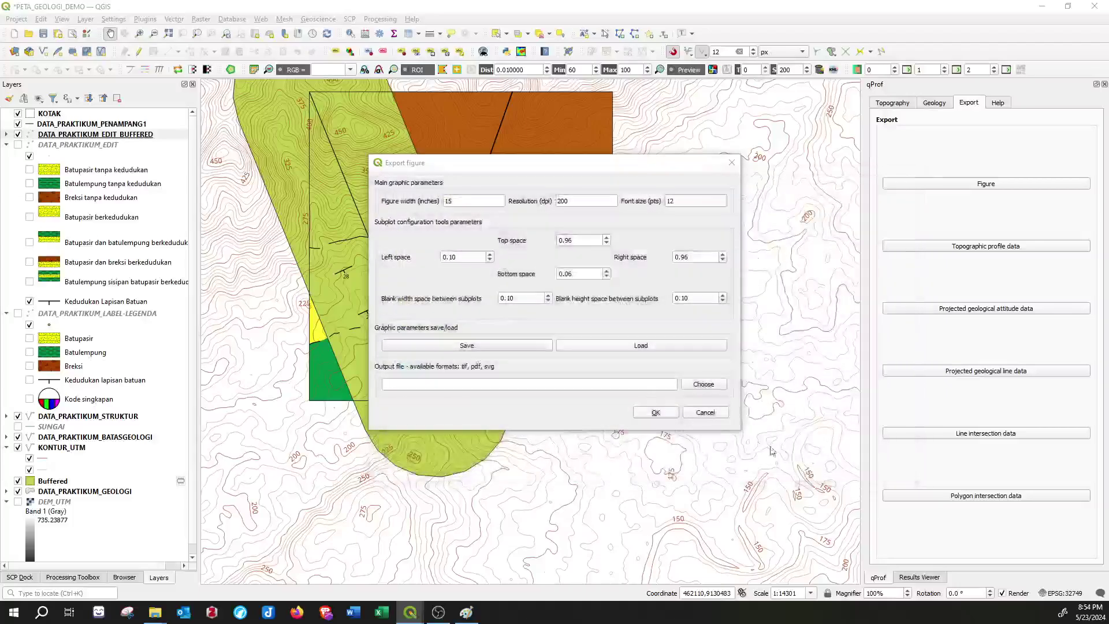
click(520, 346)
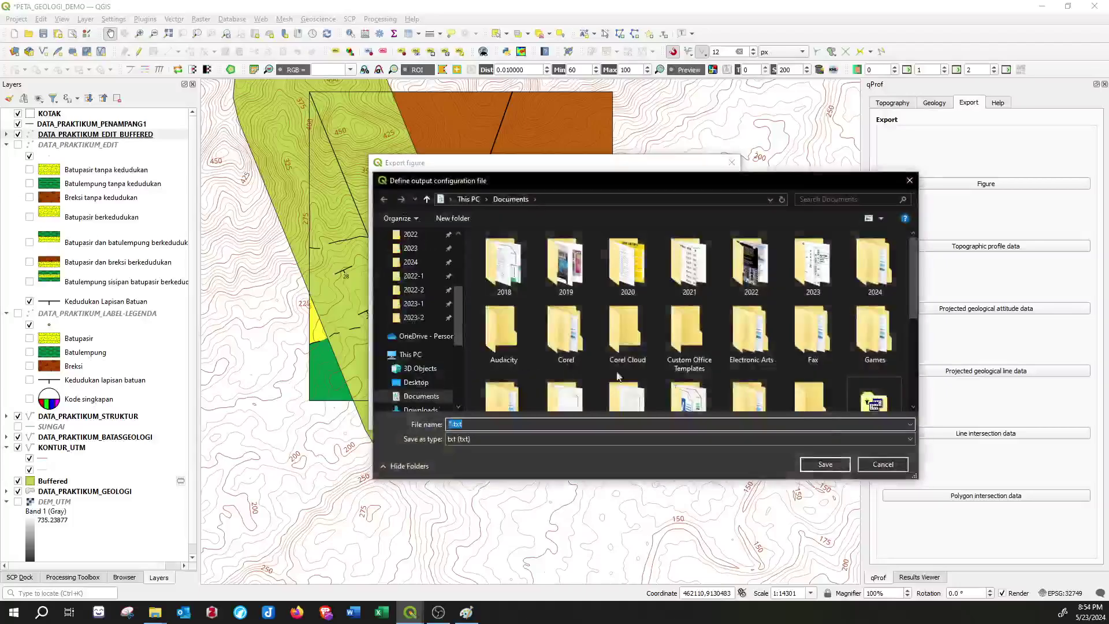
click(881, 464)
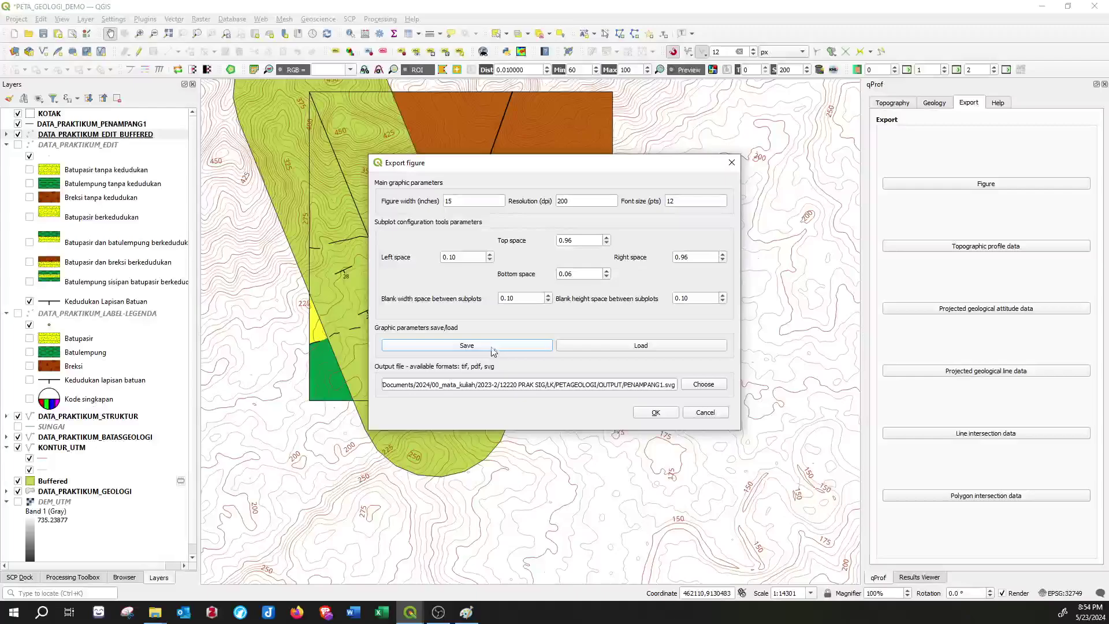
click(654, 413)
click(576, 317)
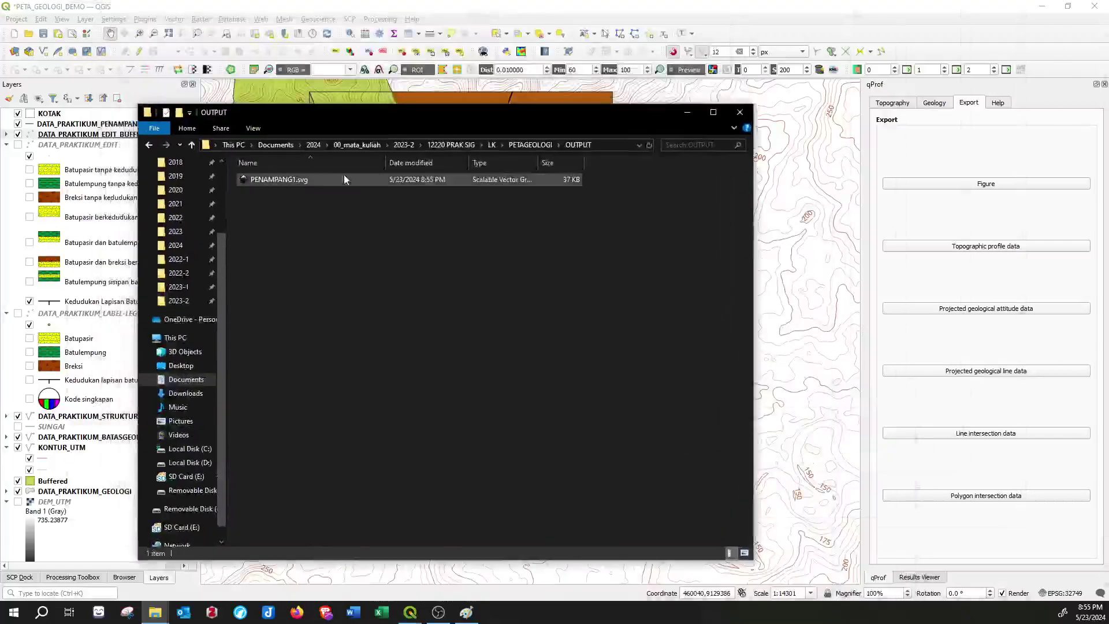
- Open the exported PENAMPANG1.svg in Inkscape and ungroup the whole figure
click(739, 112)
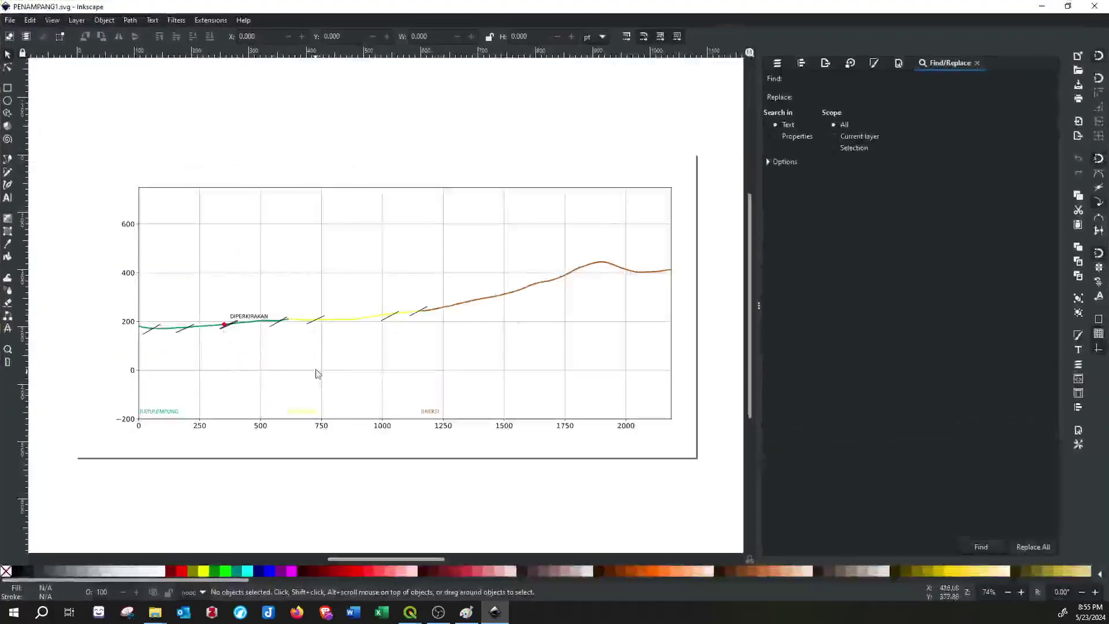
drag(757, 304, 825, 299)
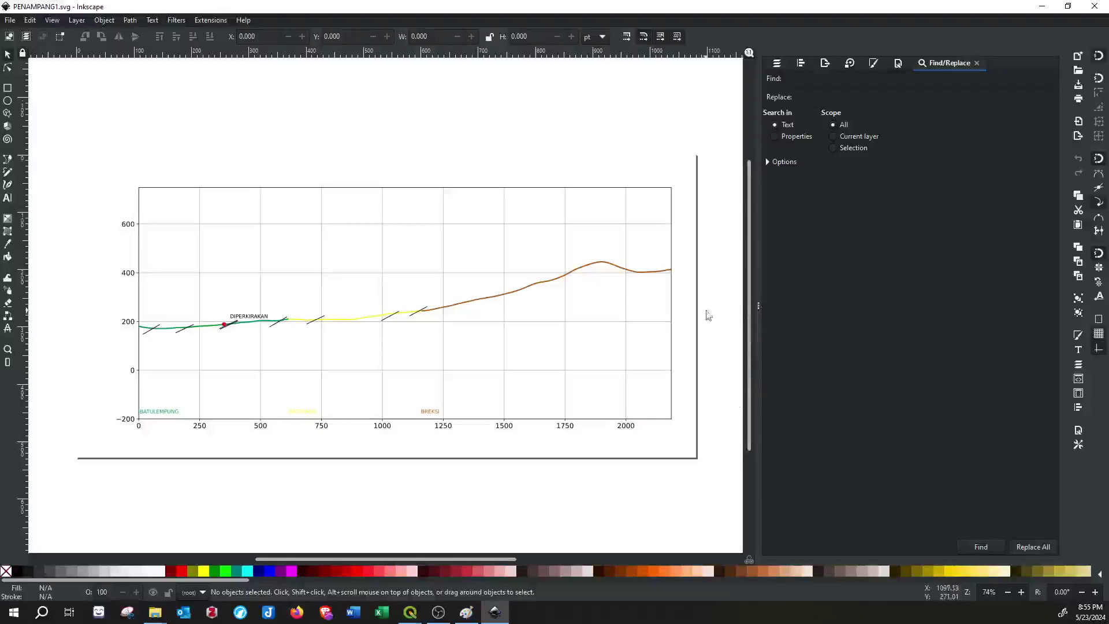
double_click(190, 370)
click(194, 373)
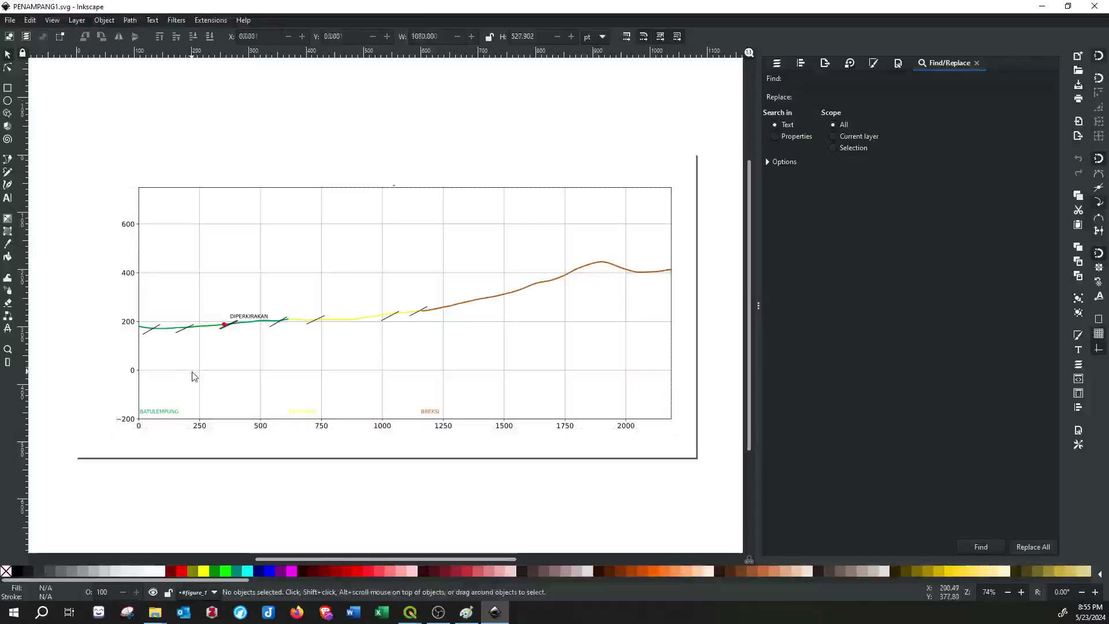
click(117, 140)
drag(51, 115, 725, 502)
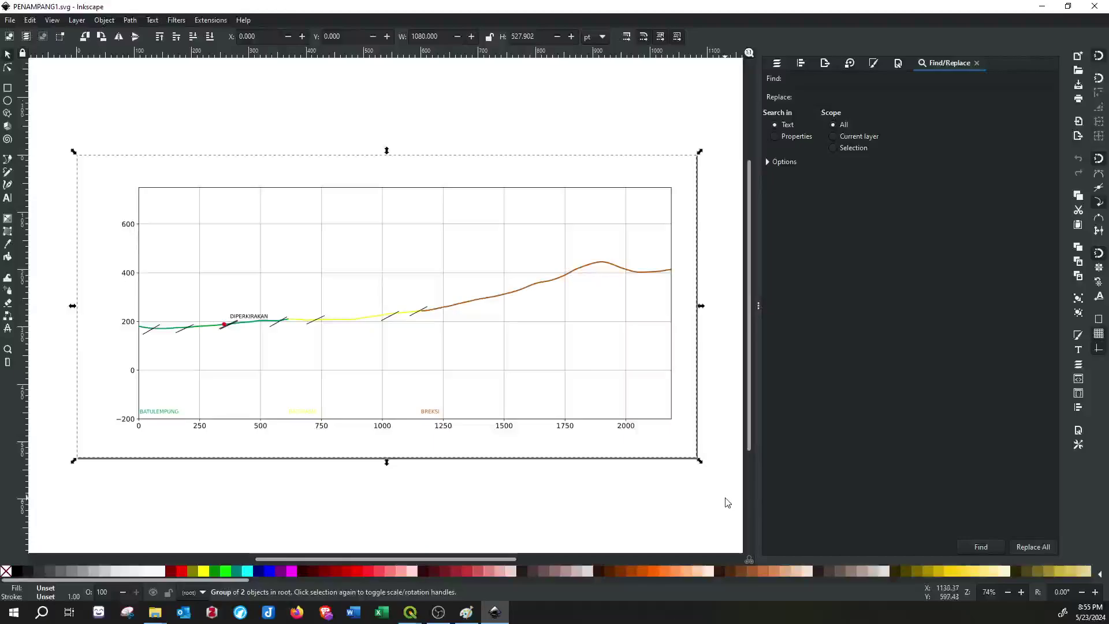
key(ctrl+shift+g)
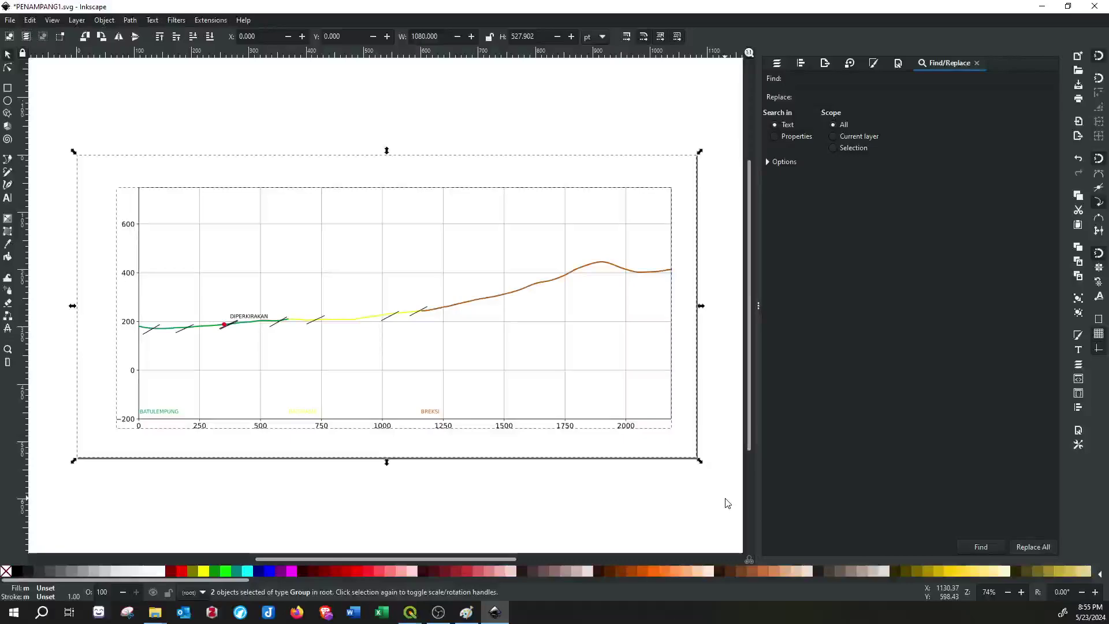
- Ungroup the plot group into its separate axis, profile, attitude and label objects
click(676, 454)
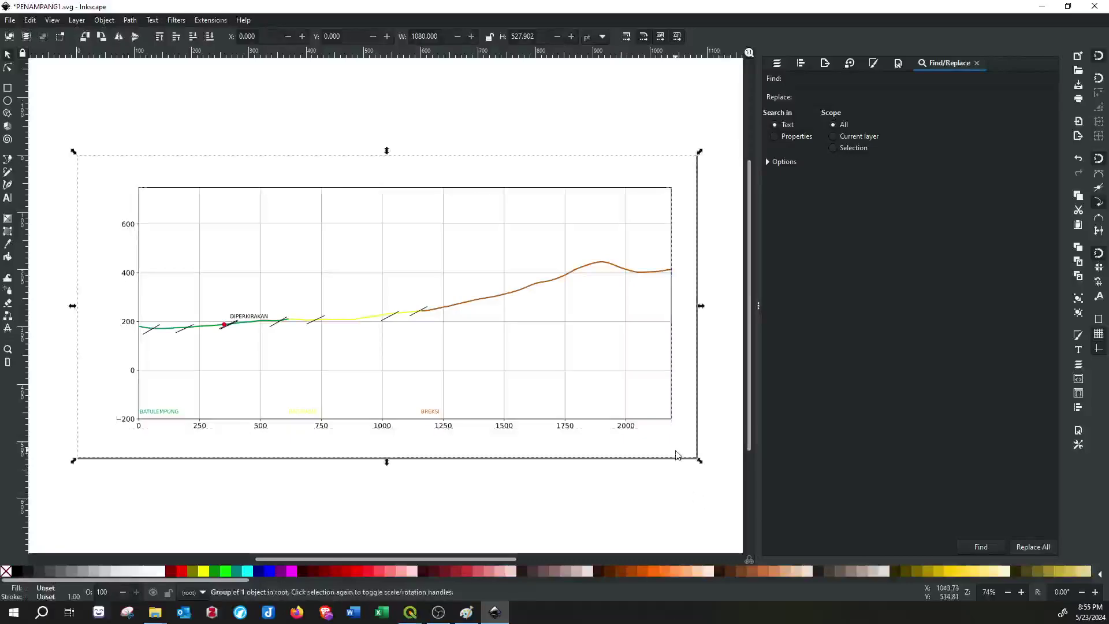
key(Escape)
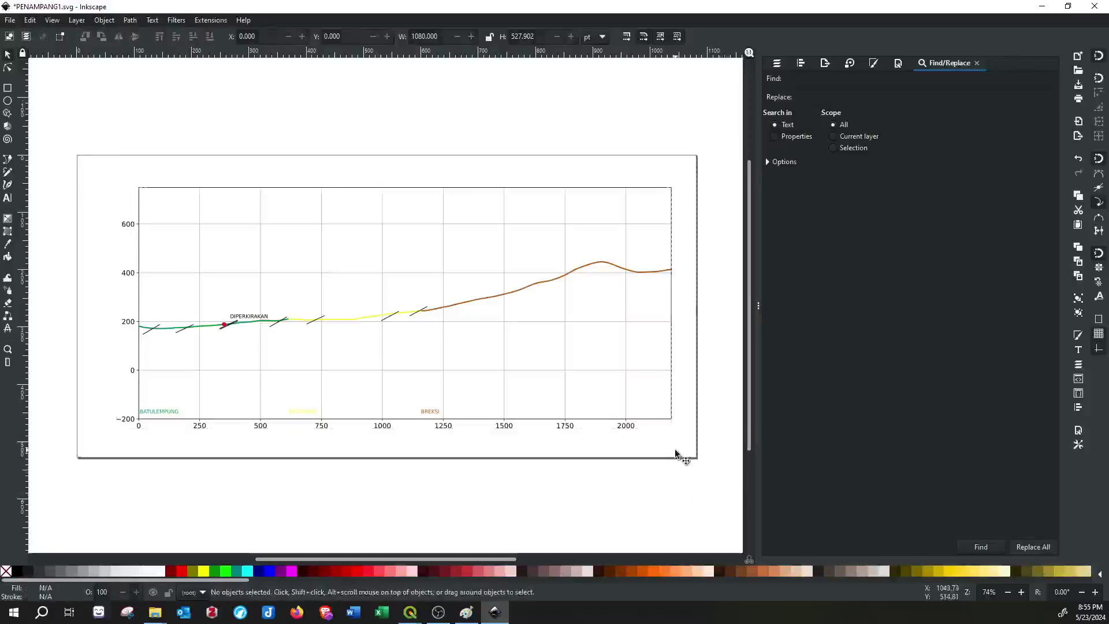
click(146, 227)
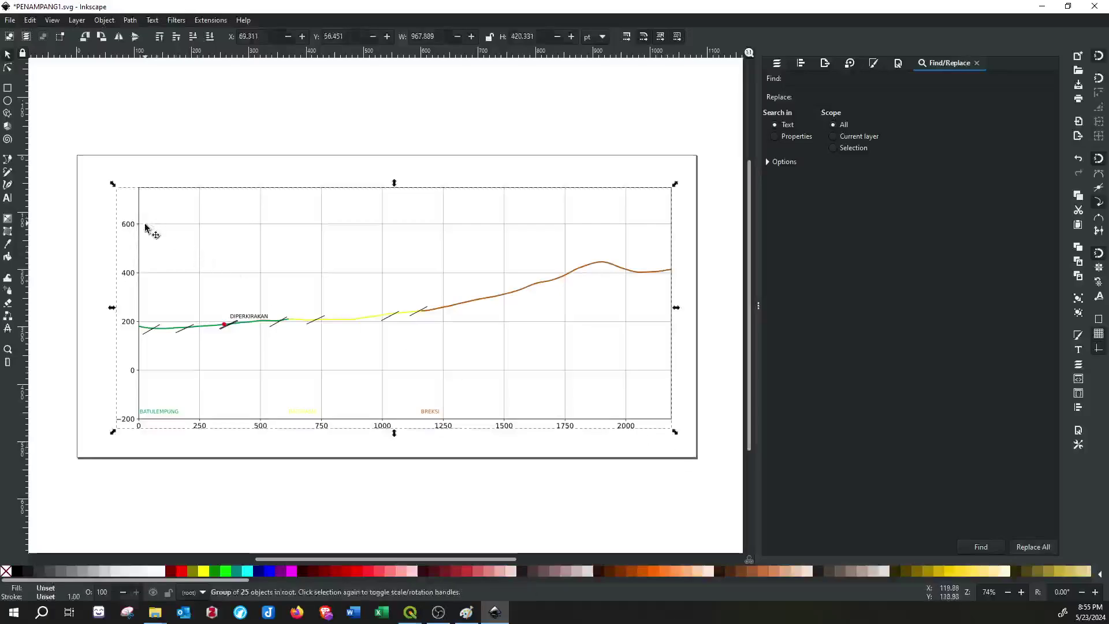
key(ctrl+shift+g)
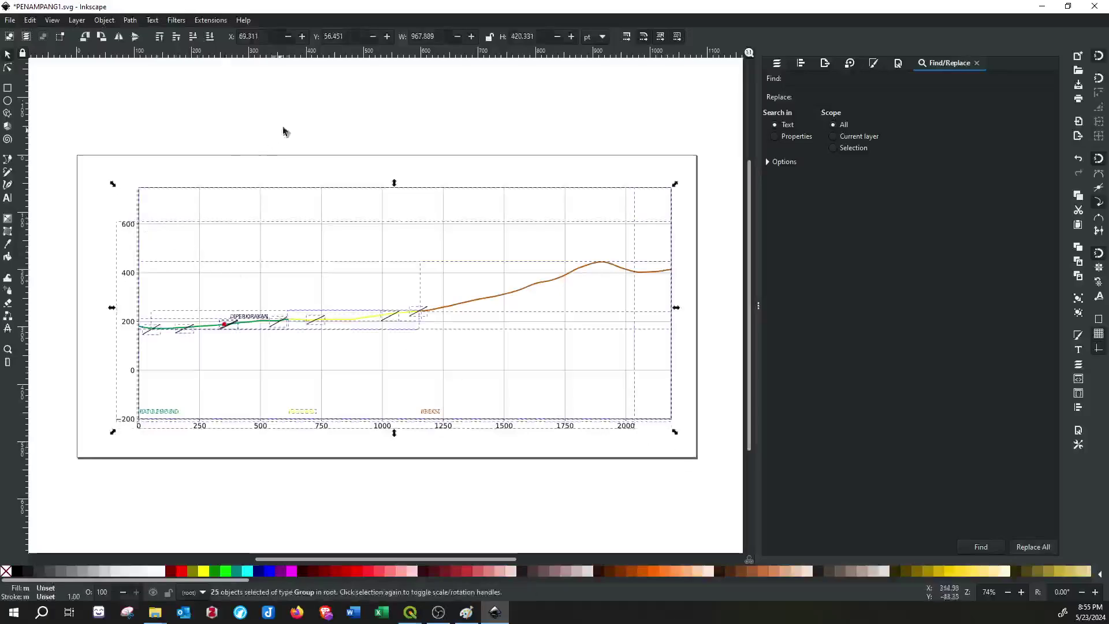
click(317, 129)
- Try moving the elevation axis and gridline group off the plot, then undo the move
click(347, 235)
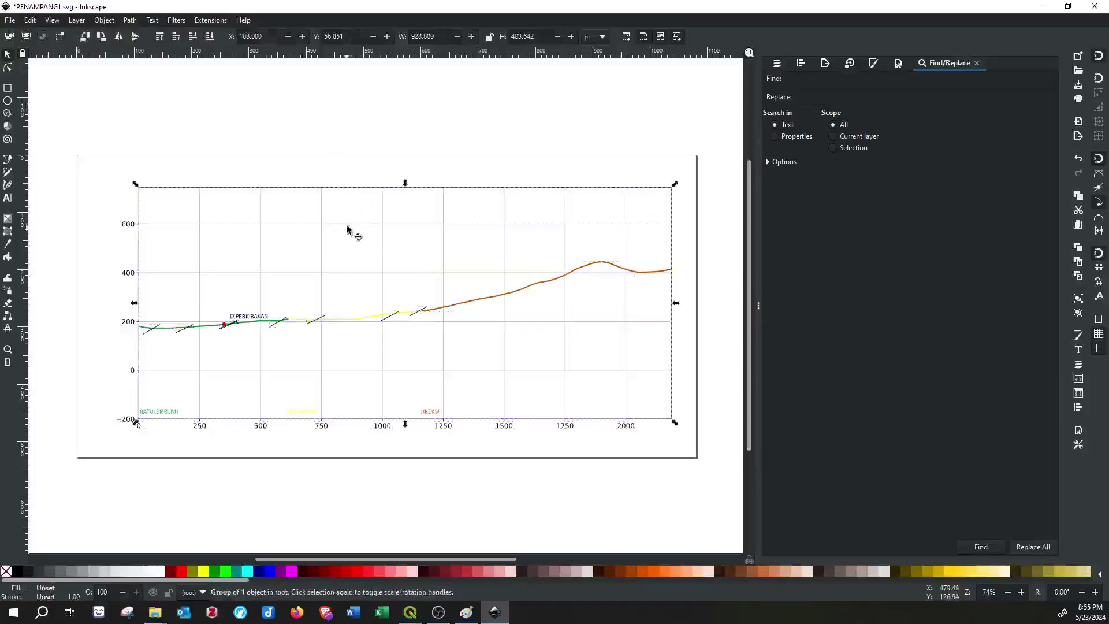
key(ctrl)
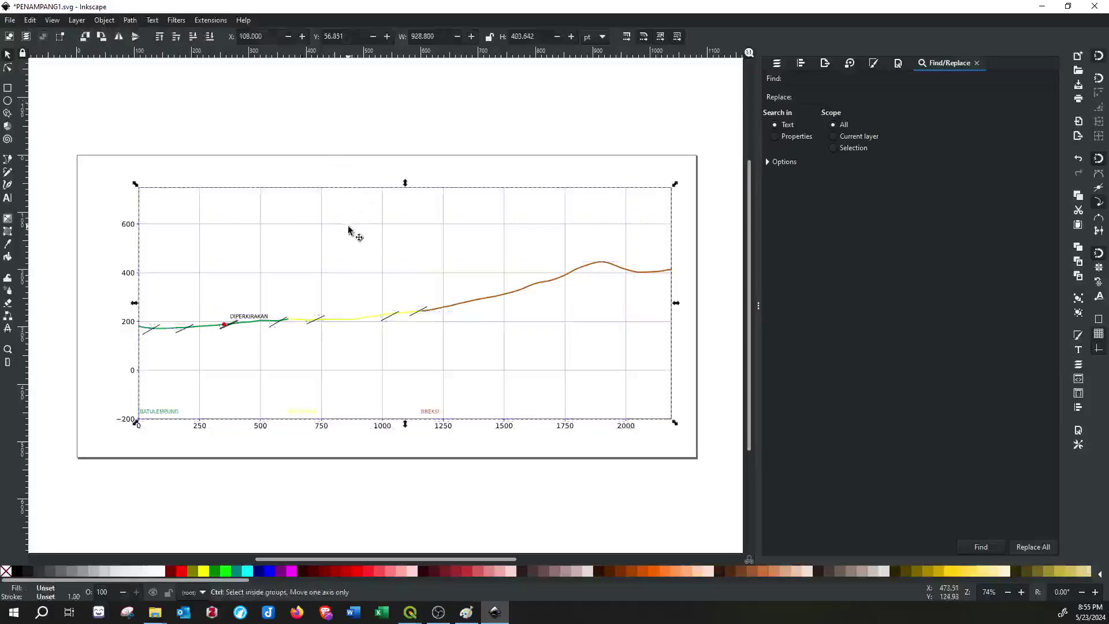
ctrl+click(349, 230)
click(349, 230)
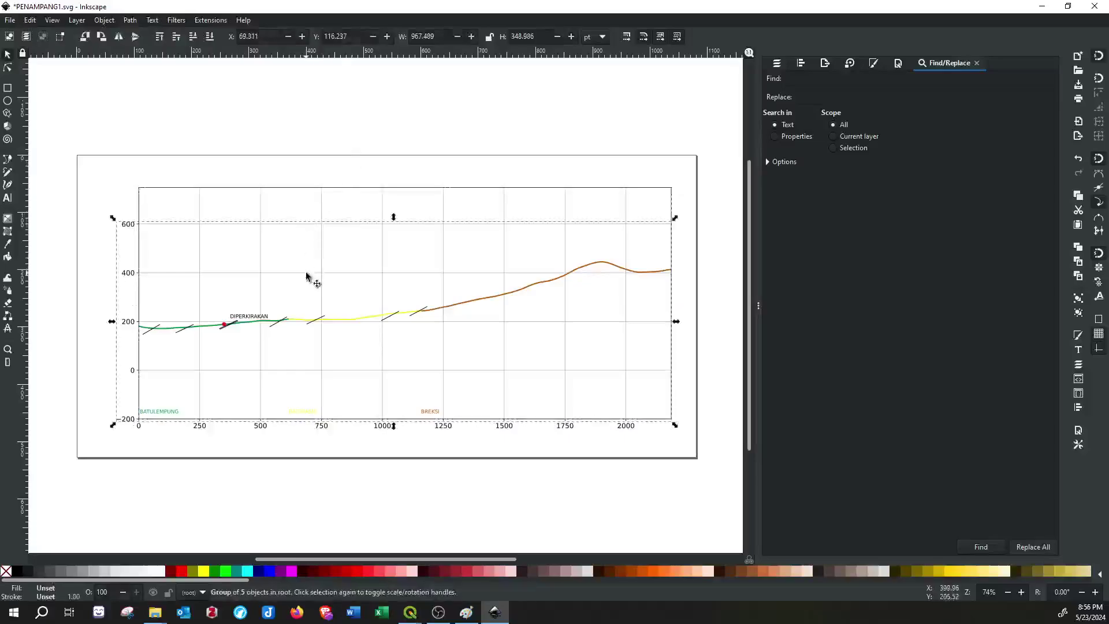
drag(330, 227, 413, 164)
key(ctrl+z)
click(292, 162)
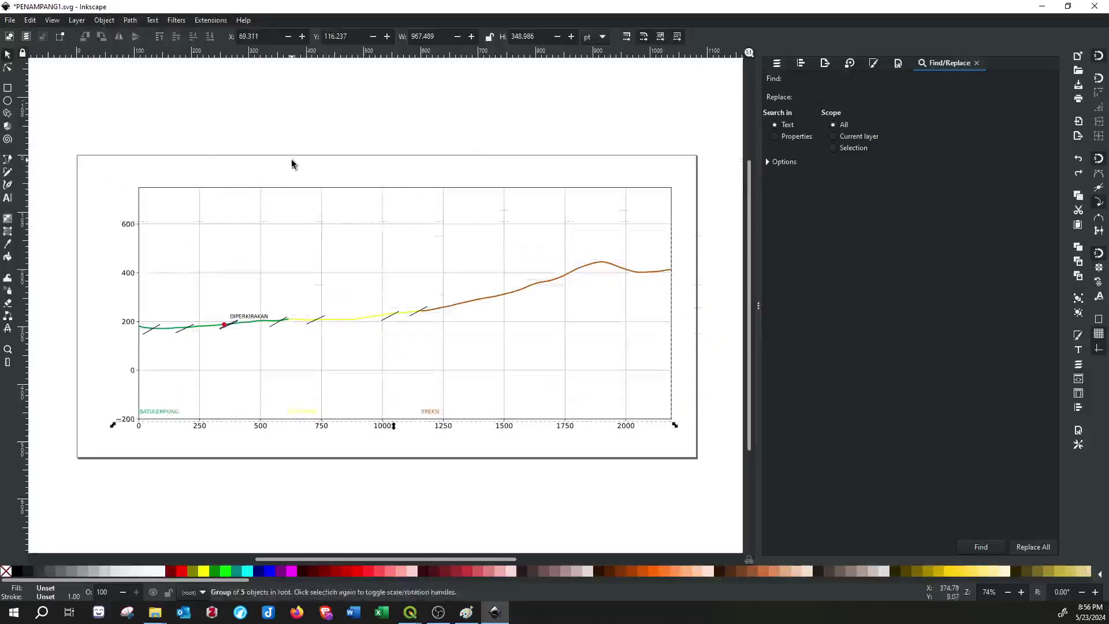
- Ungroup the elevation axis into its tick groups, and break the 600, 400 and 0 groups into separate gridlines and labels
click(229, 226)
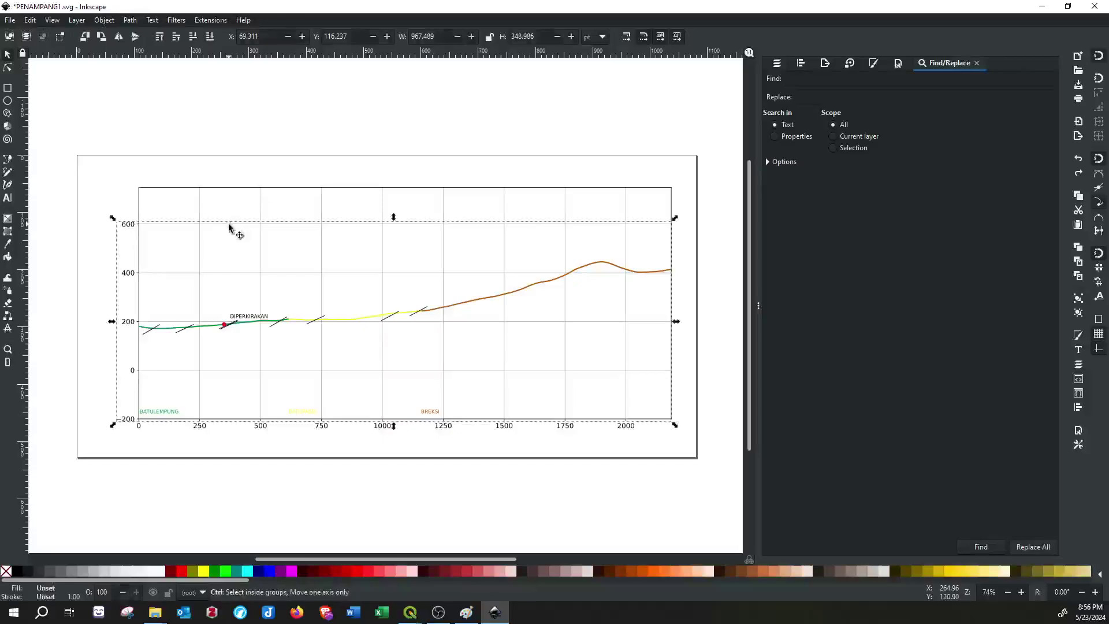
click(422, 112)
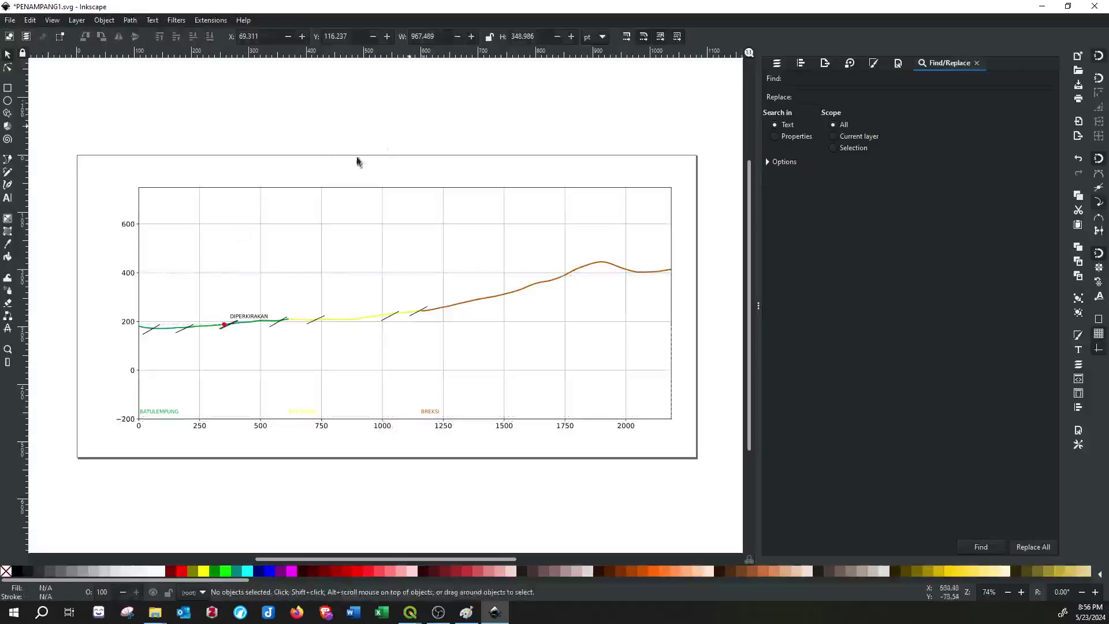
mouse_move(225, 224)
mouse_down()
mouse_move(242, 211)
mouse_move(236, 226)
mouse_up()
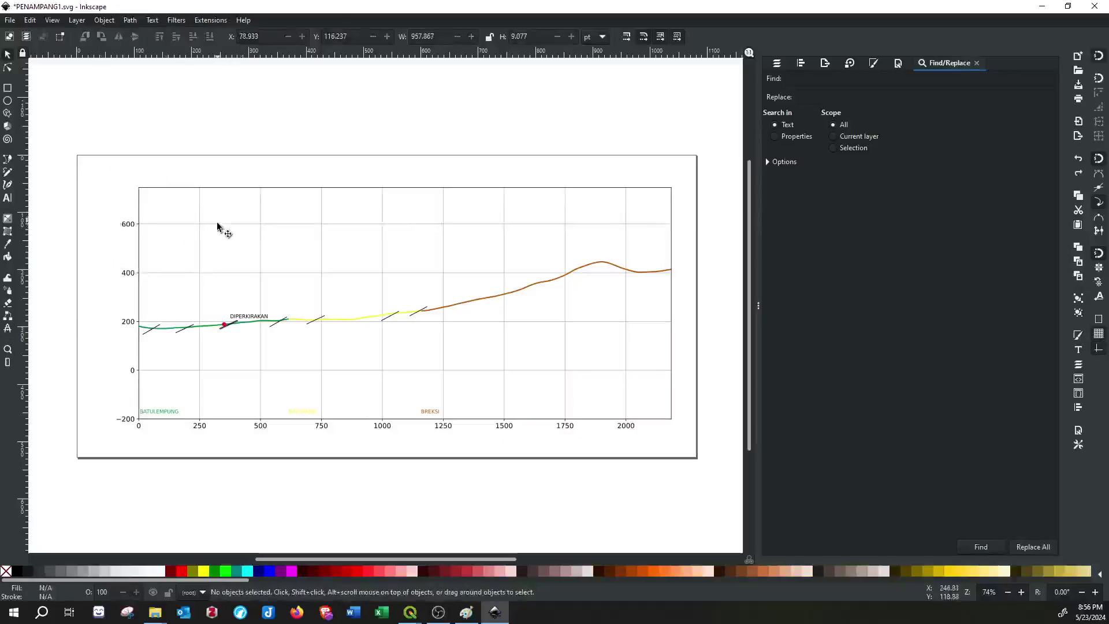
shift+click(224, 275)
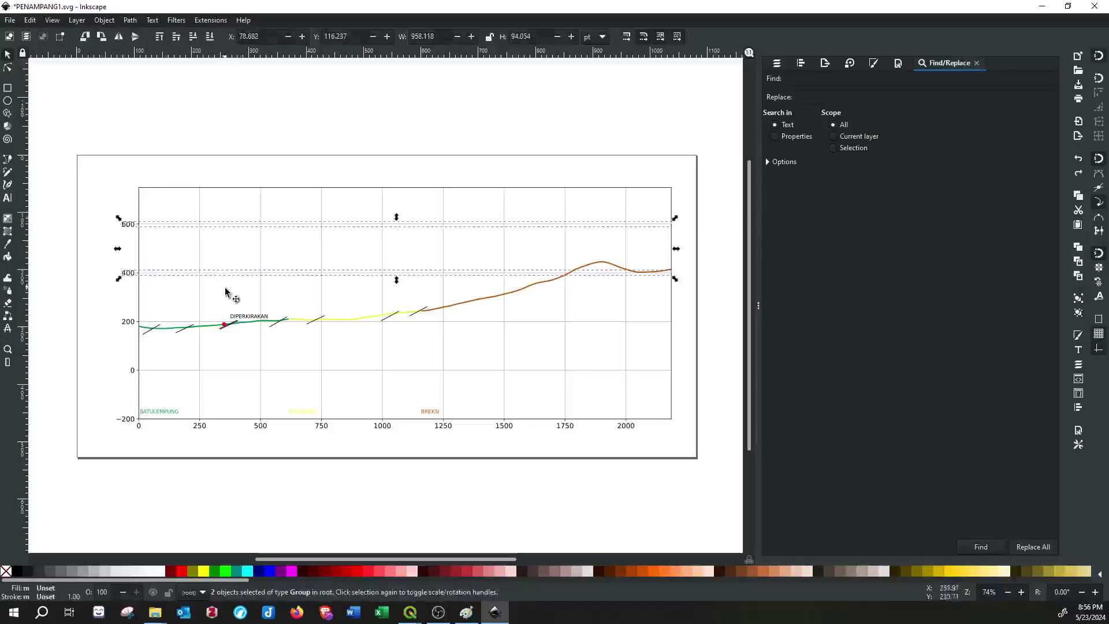
shift+click(217, 325)
shift+click(217, 370)
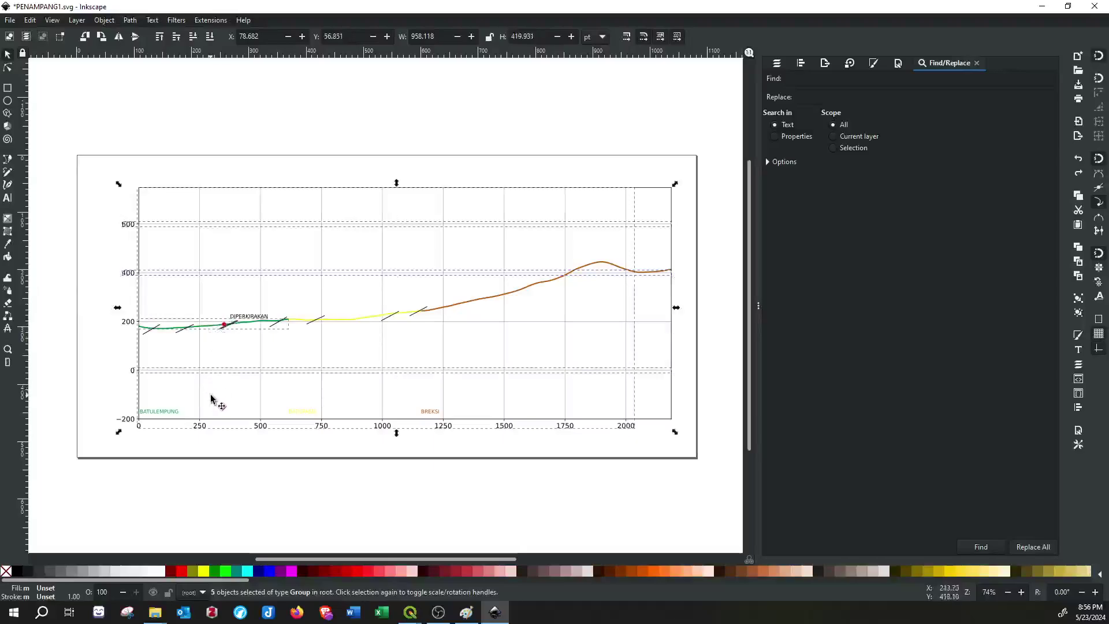
shift+click(199, 399)
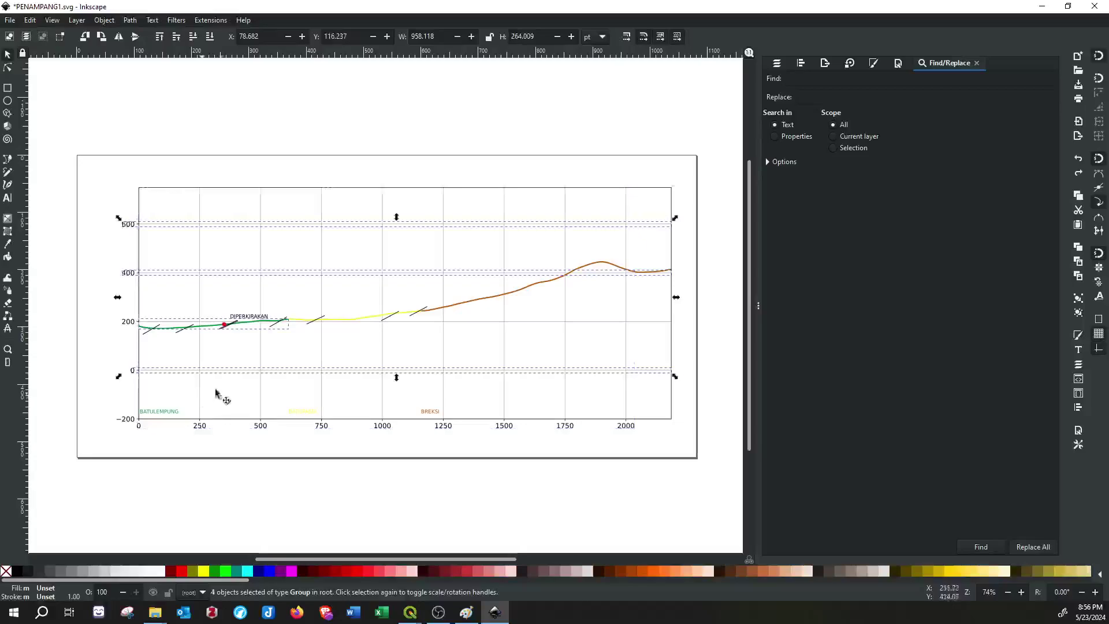
shift+click(244, 351)
key(ctrl+shift+g)
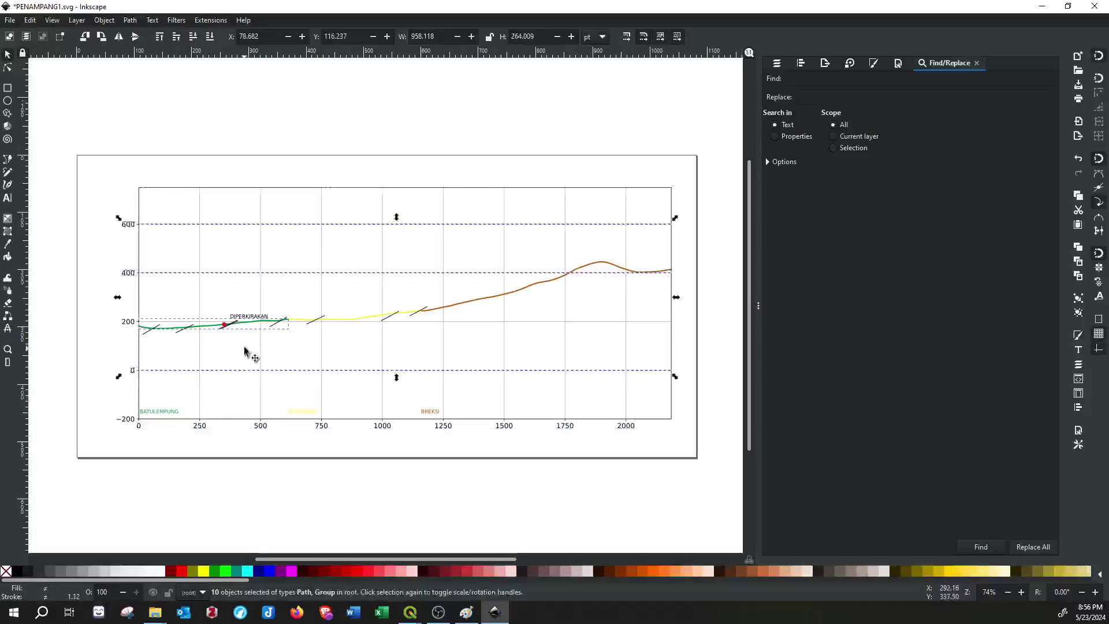
- Delete the horizontal gridlines at 600, 400, 200 and 0, including the 200 elevation label
click(224, 223)
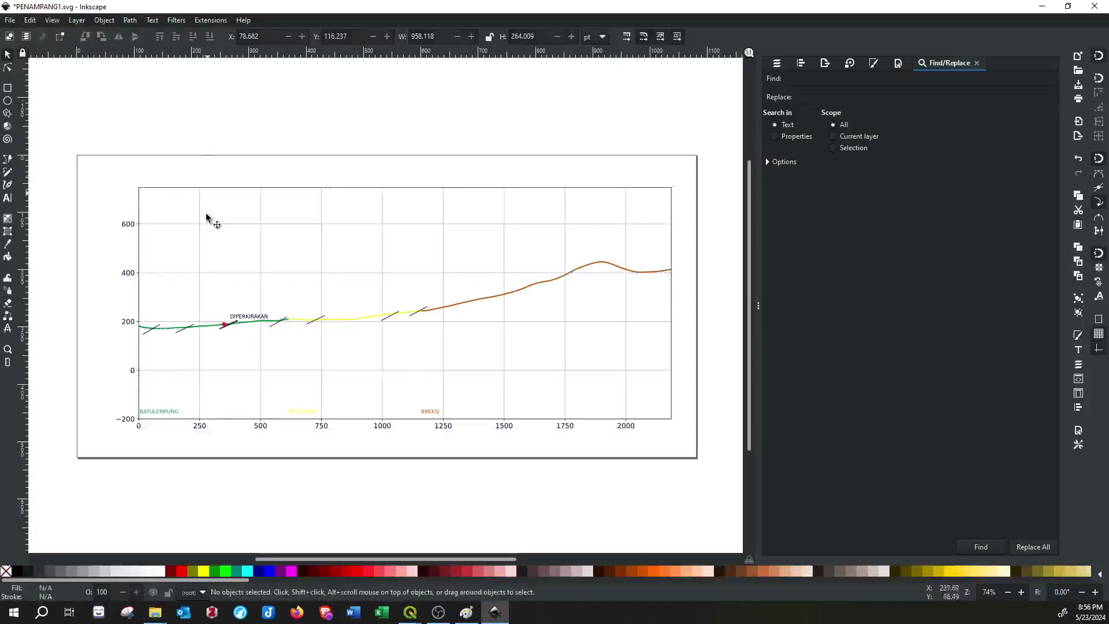
shift+click(188, 274)
shift+click(190, 327)
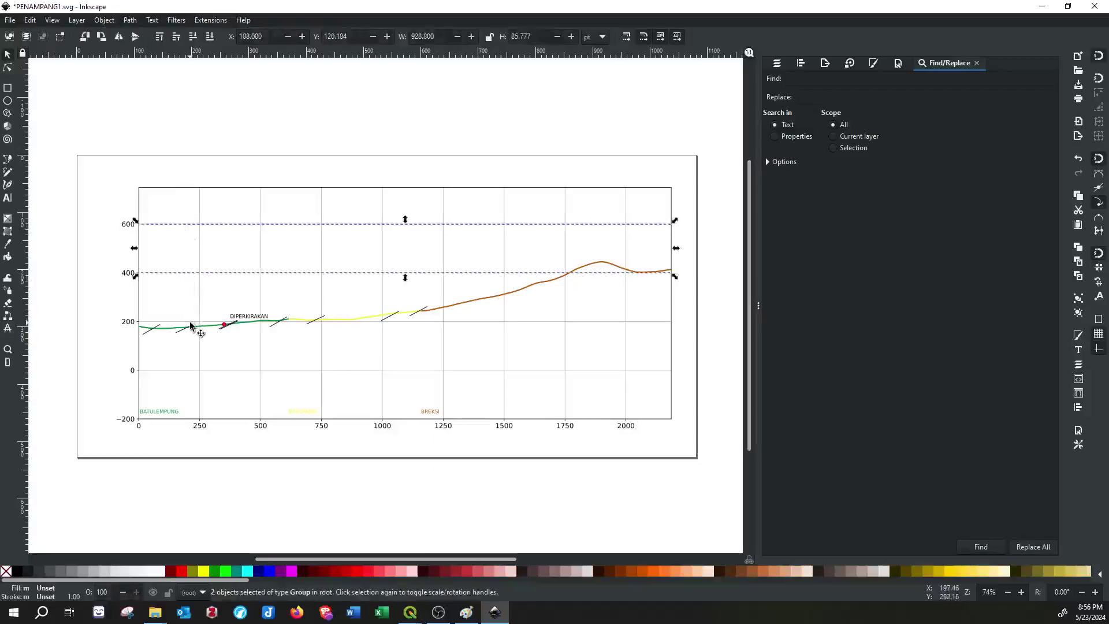
shift+click(183, 328)
shift+click(176, 321)
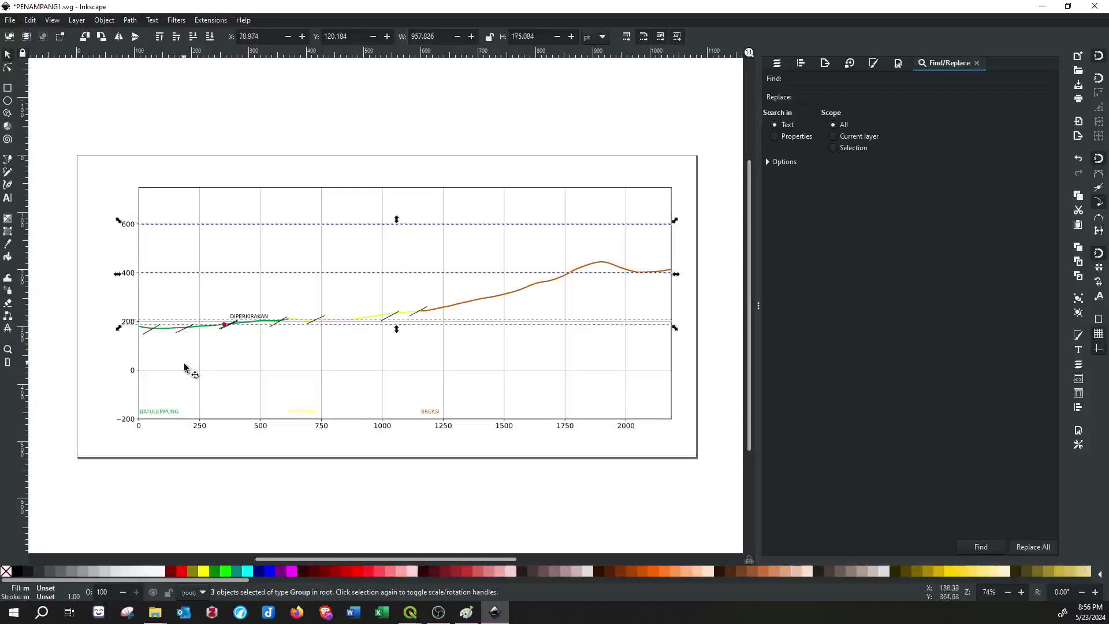
key(Delete)
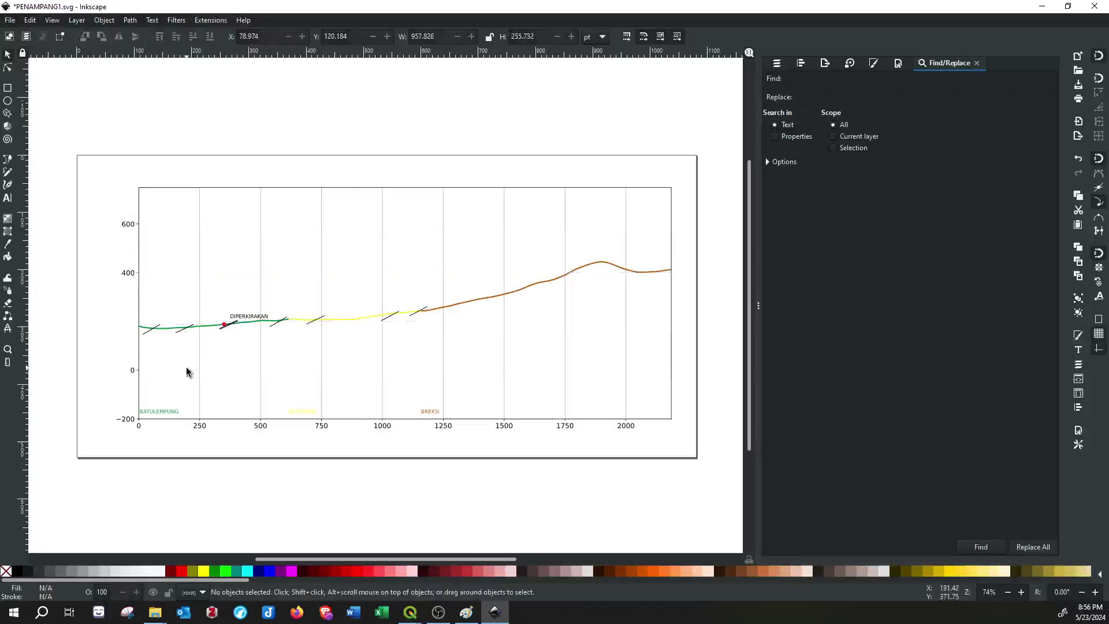
- Ungroup the distance axis down to its separate parts and delete the vertical gridlines from 250 to 2000
click(196, 377)
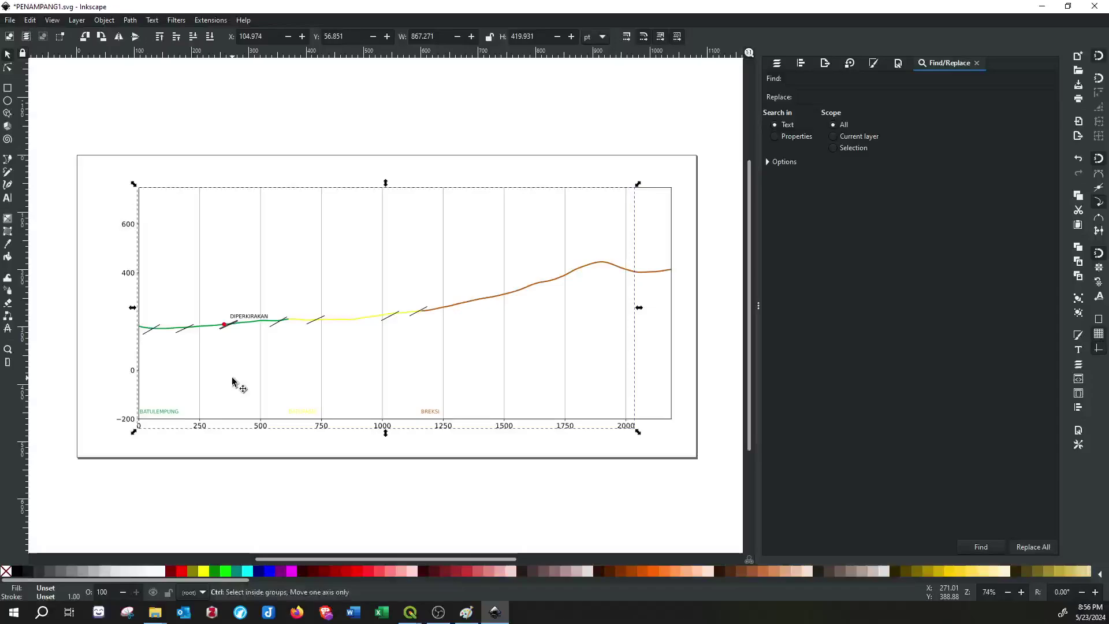
key(ctrl+shift+g)
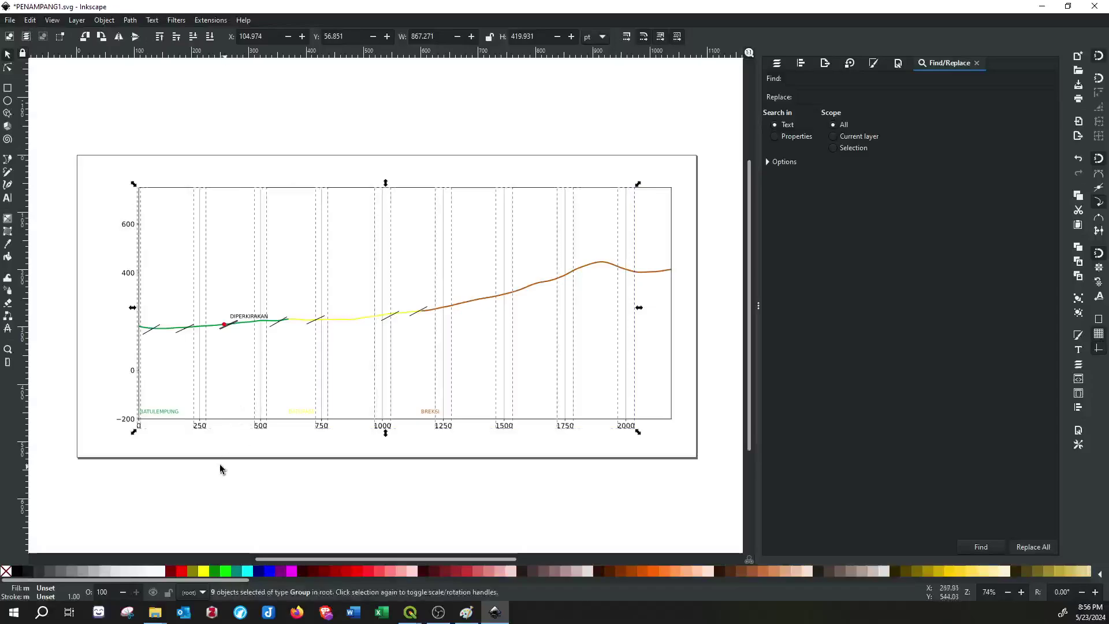
click(200, 396)
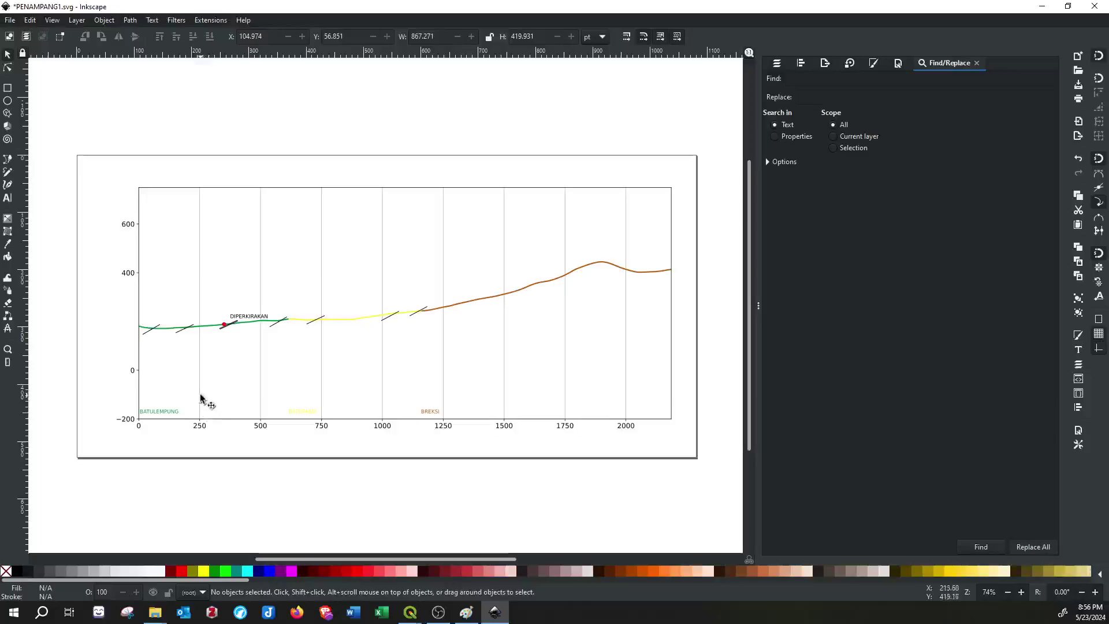
shift+click(261, 386)
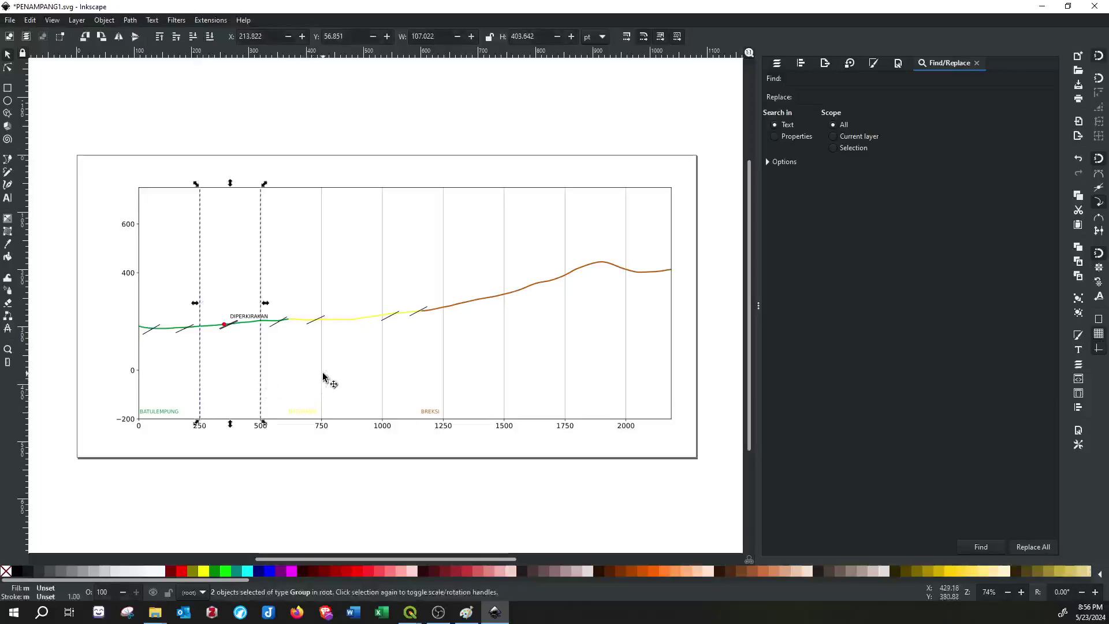
shift+click(321, 374)
shift+click(383, 376)
shift+click(443, 374)
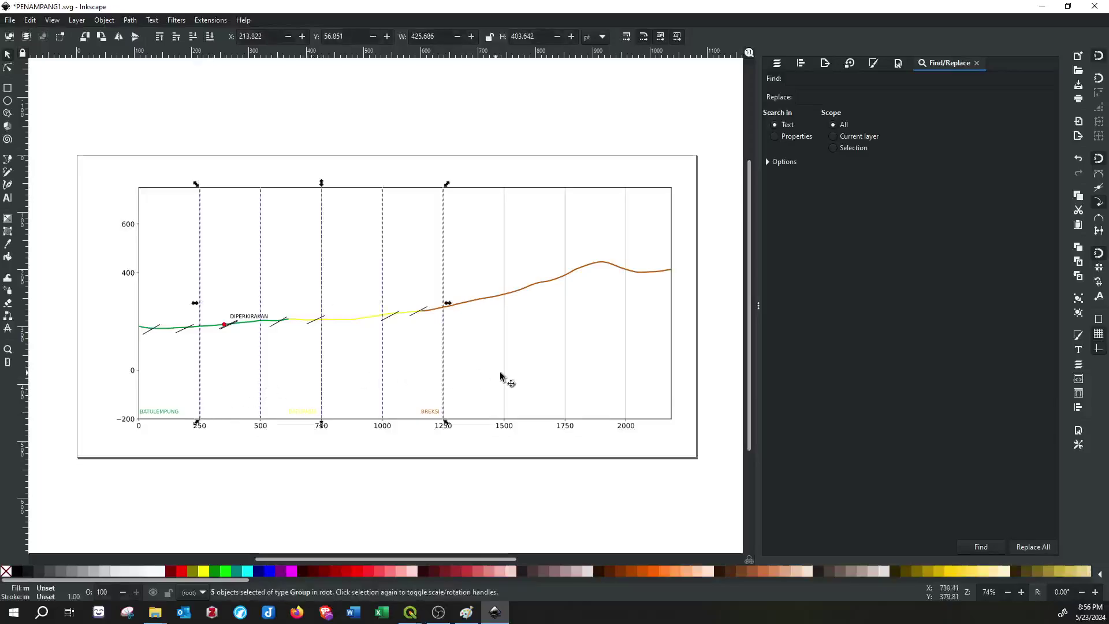
shift+click(504, 375)
shift+click(565, 376)
shift+click(626, 375)
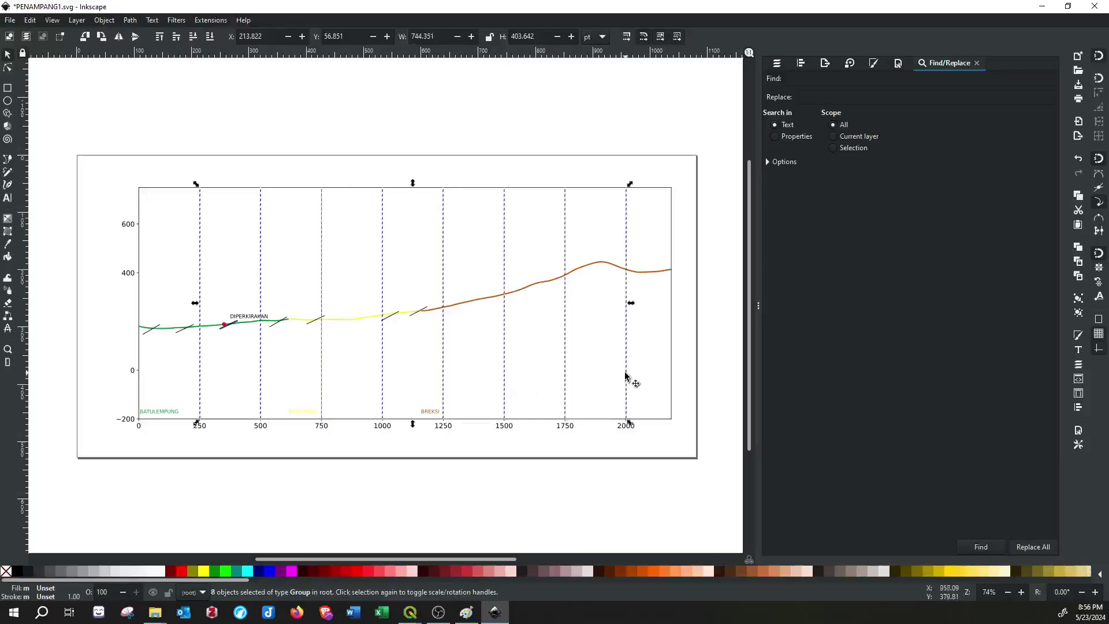
- Delete the distance labels from 0 to 2000 and their tick marks below the plot frame
drag(658, 463, 136, 417)
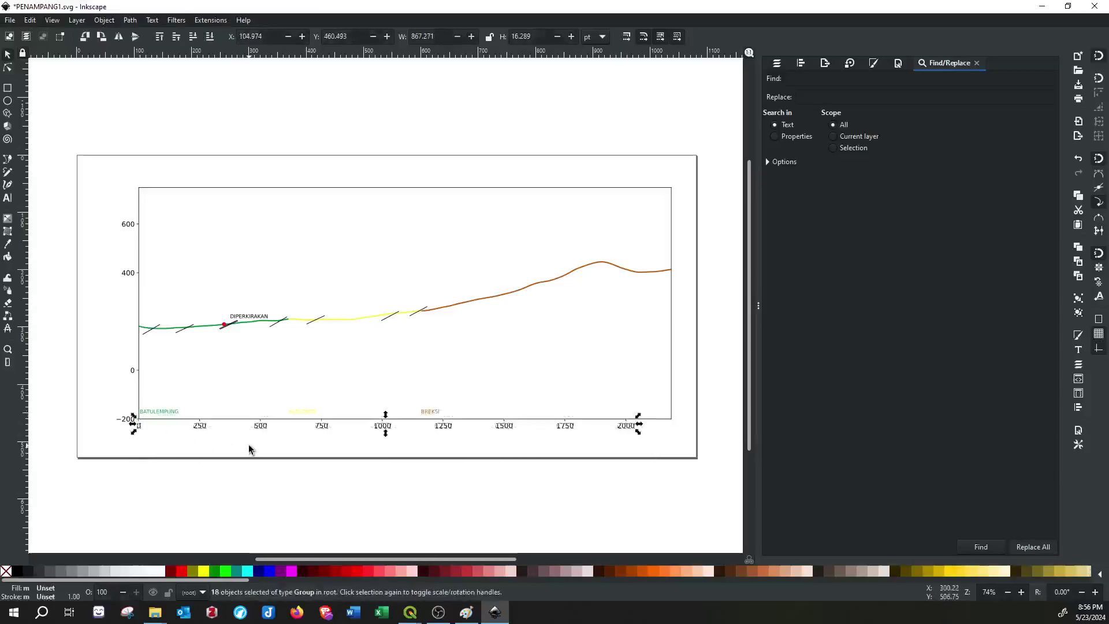
key(Delete)
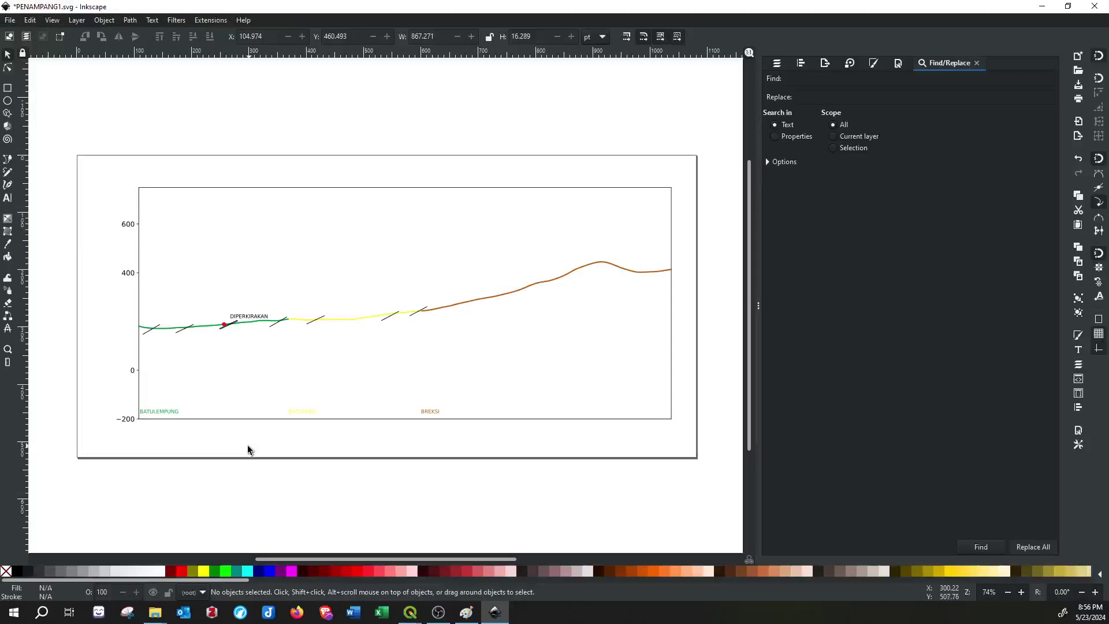